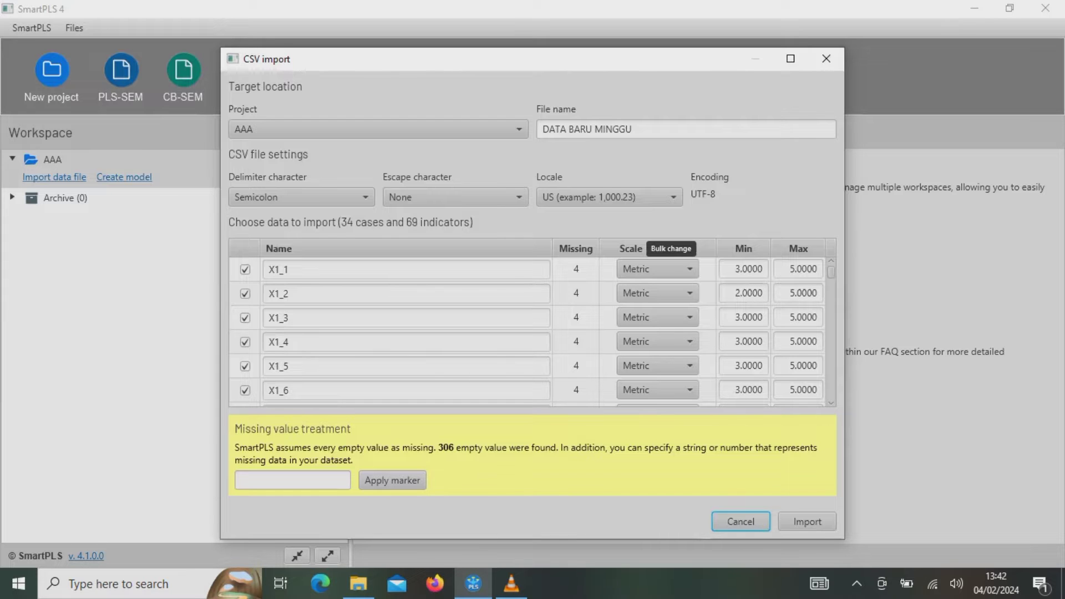
- Import the DATA BARU MINGGU data file into project AAA and return to the workspace
key("Return")
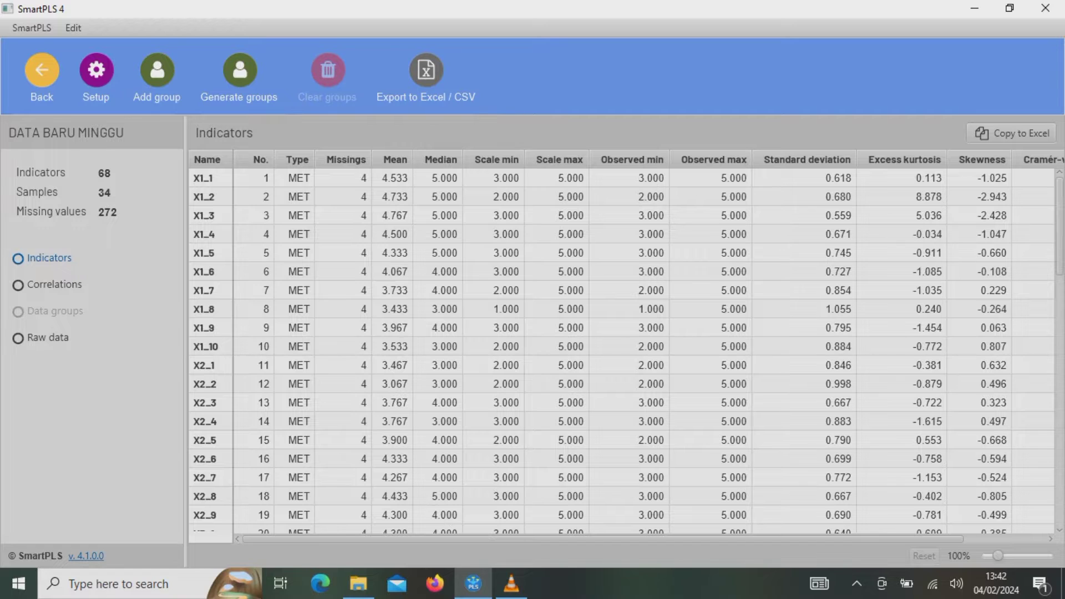
key("Escape")
- Create a PLS-SEM model named AAA in project AAA
left_click(50, 177)
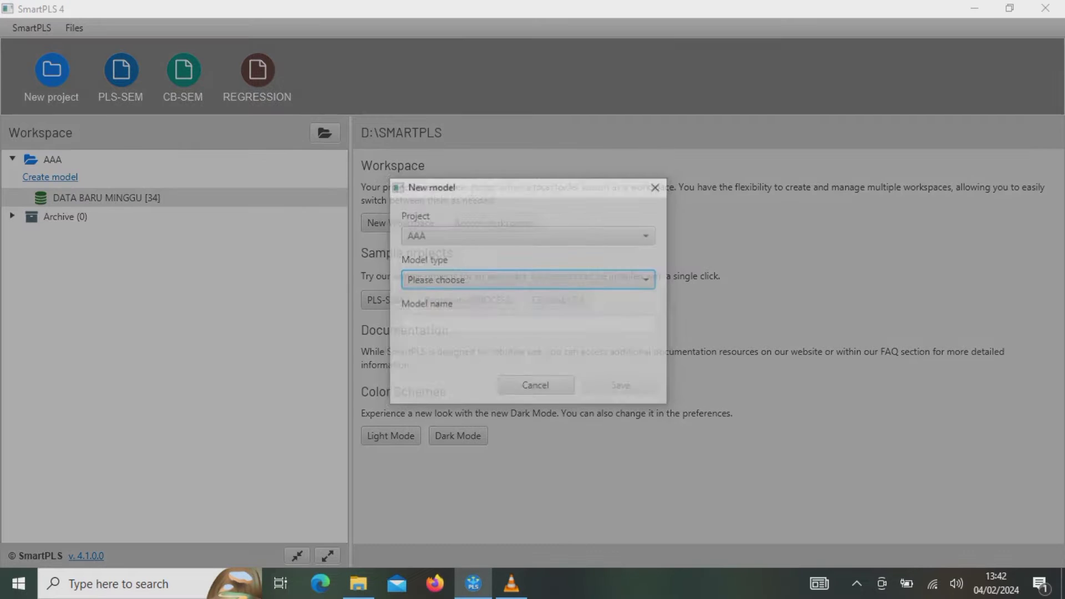
left_click(527, 279)
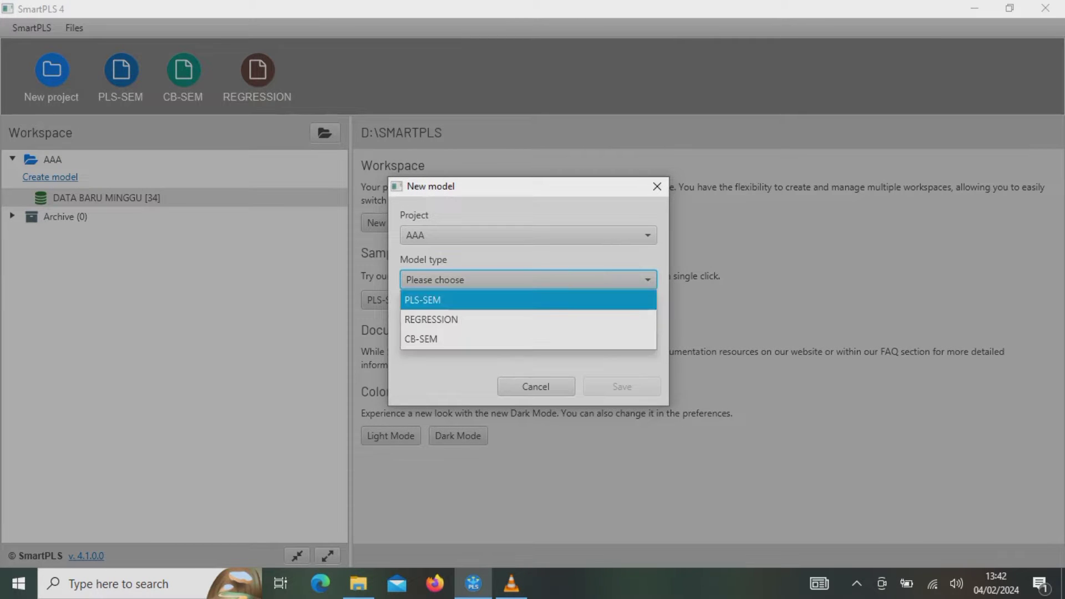
key("Return")
key("Tab")
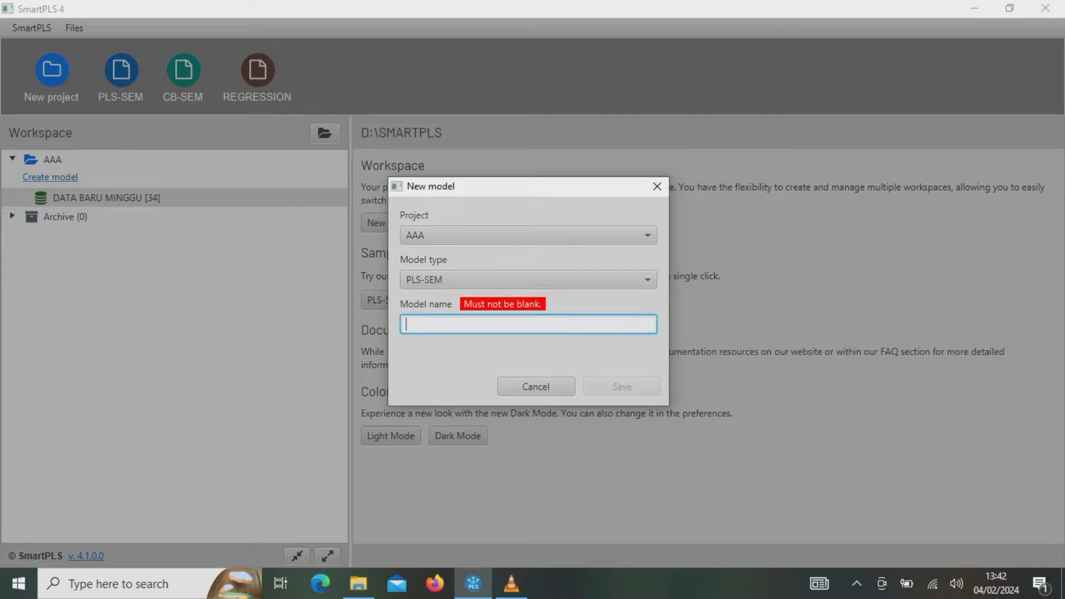
type("AAA")
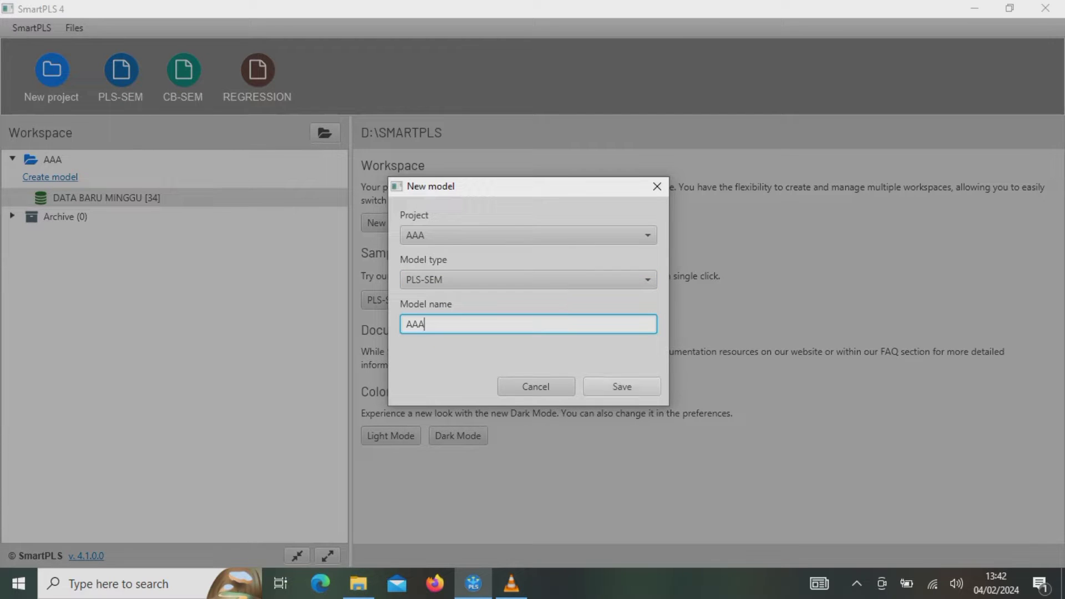
key("Tab")
key("Return")
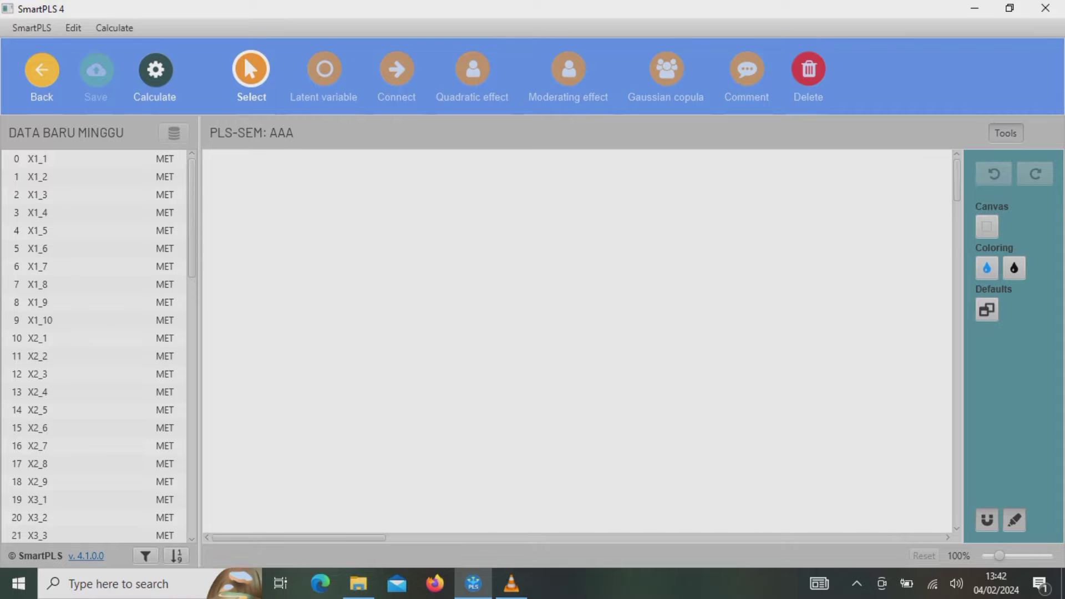
- Add a latent variable named X1 in the upper-left area of the model canvas
key("l")
left_click(306, 192)
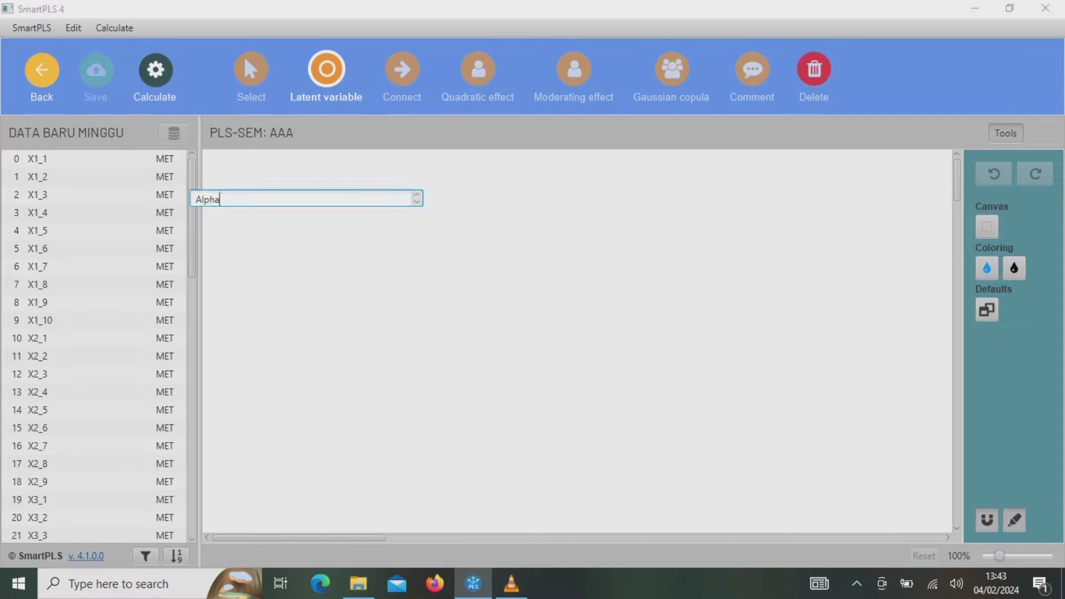
key("BackSpace")
key("BackSpace")
key("BackSpace")
key("BackSpace")
key("BackSpace")
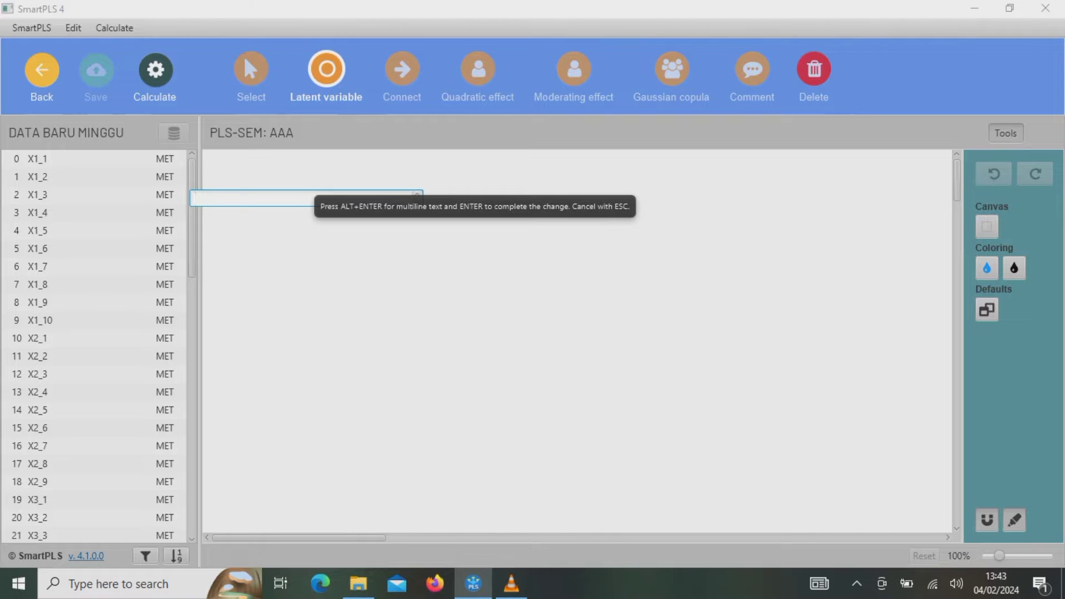
type("X1")
key("Return")
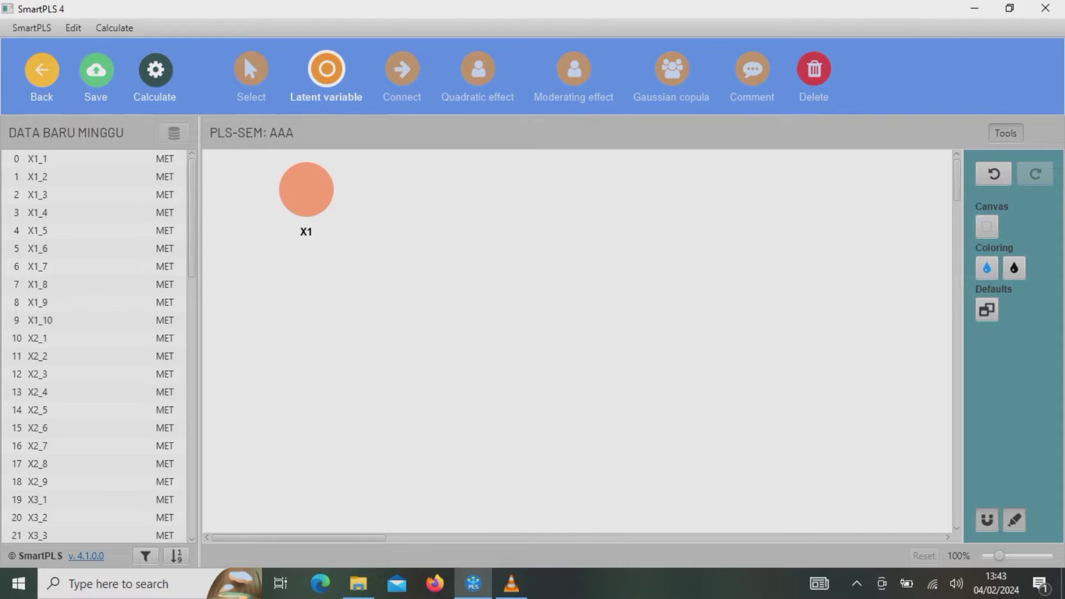
- Add a latent variable named X2 directly below X1
left_click(313, 316)
key("BackSpace")
key("BackSpace")
key("BackSpace")
key("BackSpace")
key("BackSpace")
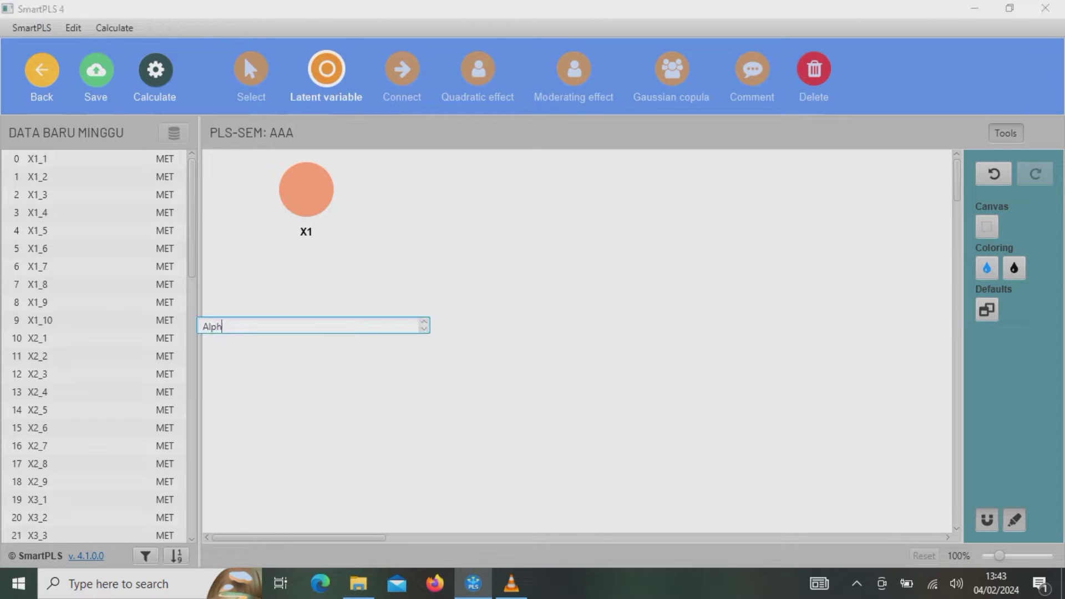
type("X2")
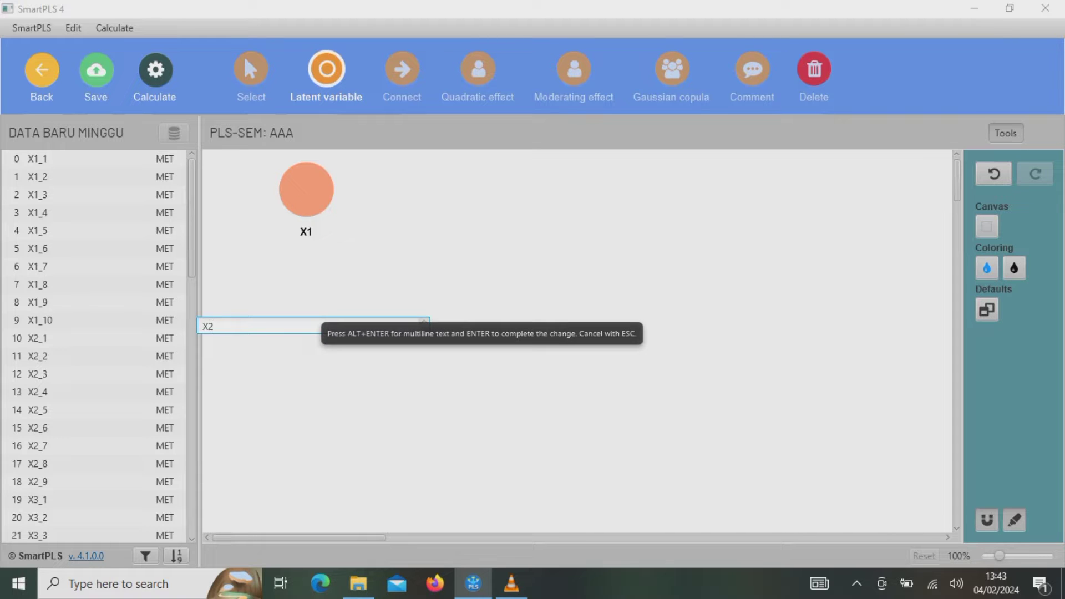
key("Return")
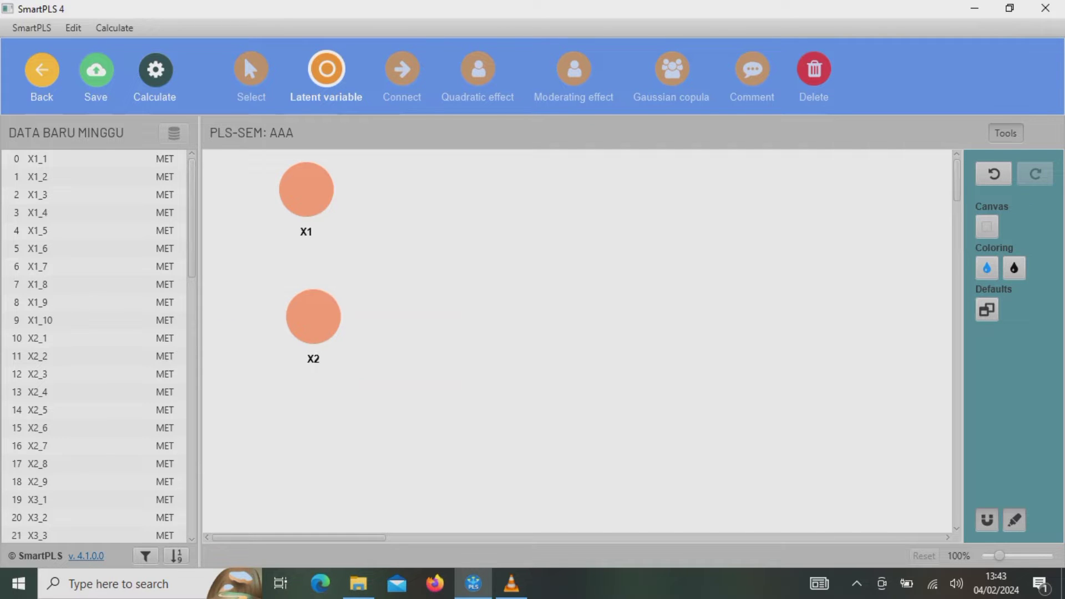
- Add a latent variable named X3 directly below X2
left_click(317, 437)
key("BackSpace")
key("BackSpace")
key("BackSpace")
key("BackSpace")
key("BackSpace")
type("X3")
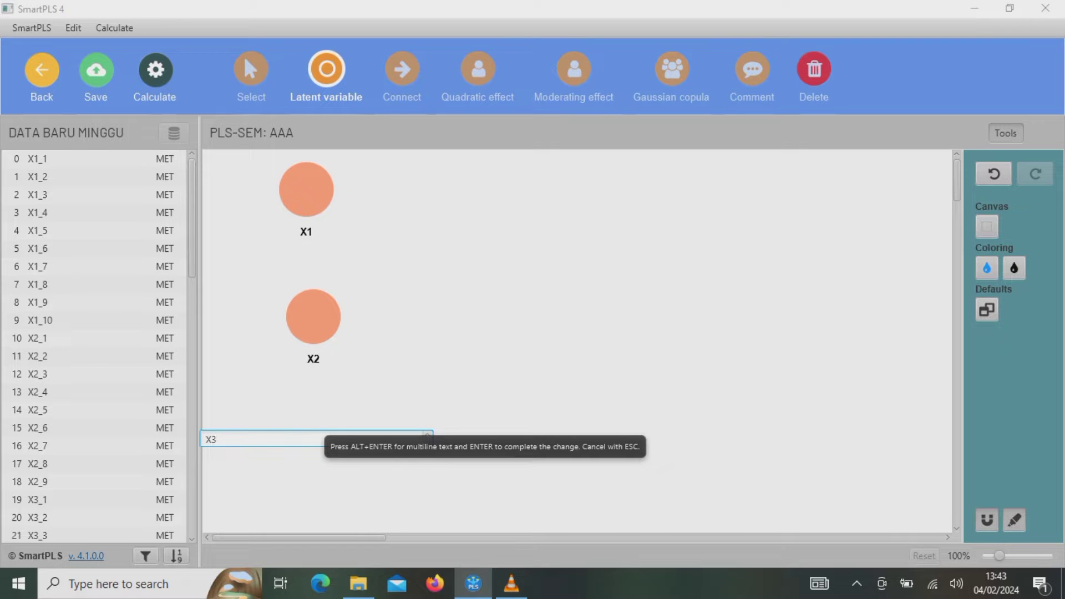
key("Return")
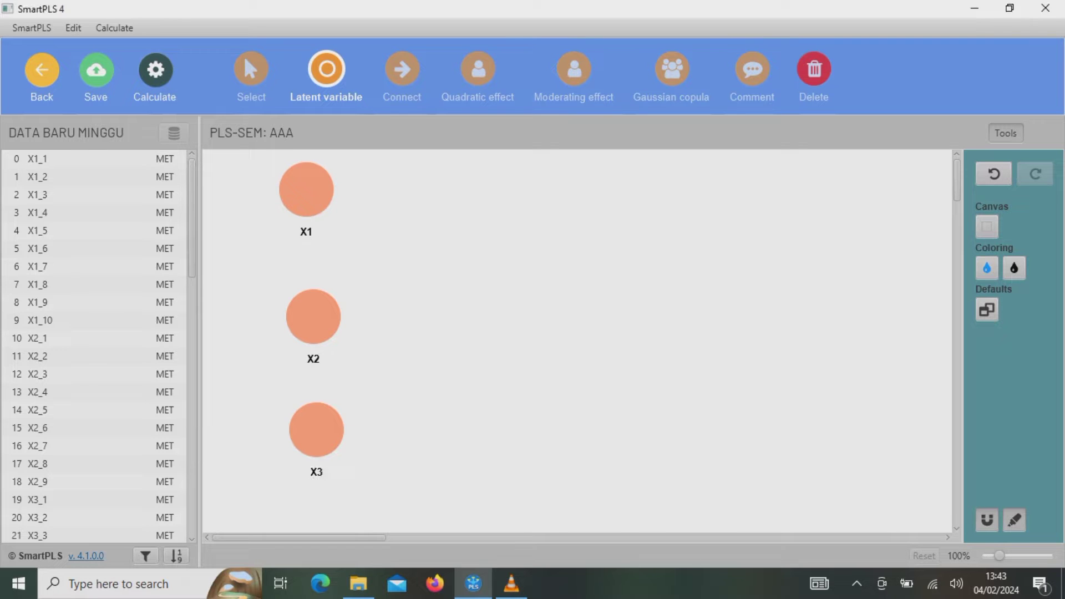
- Add a latent variable named X4 to the right of X1 and X2, at a height between them
left_click(468, 274)
key("BackSpace")
key("BackSpace")
key("BackSpace")
key("BackSpace")
key("BackSpace")
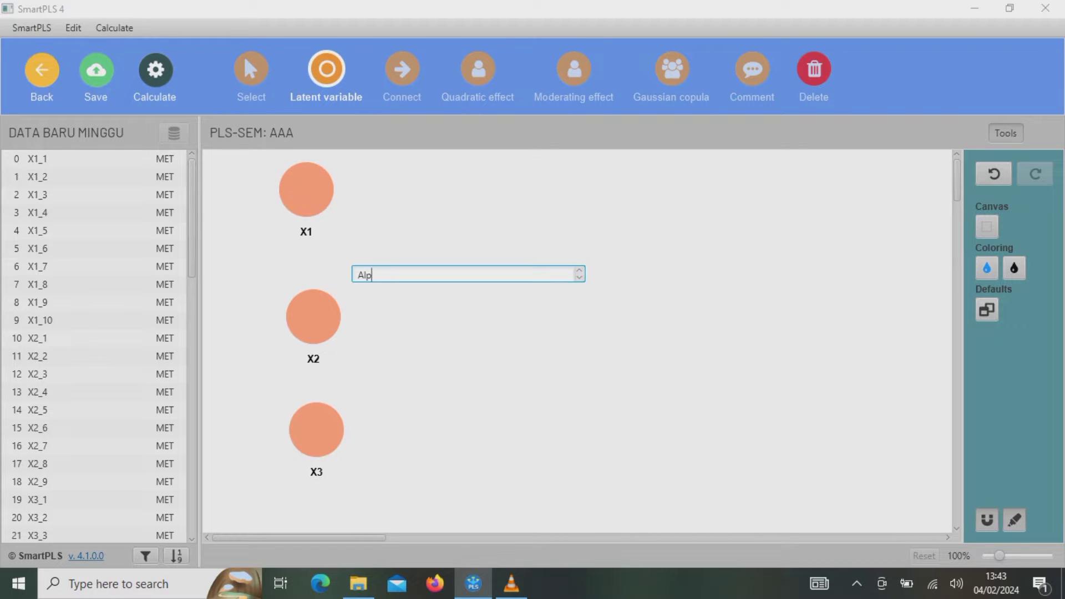
type("X4")
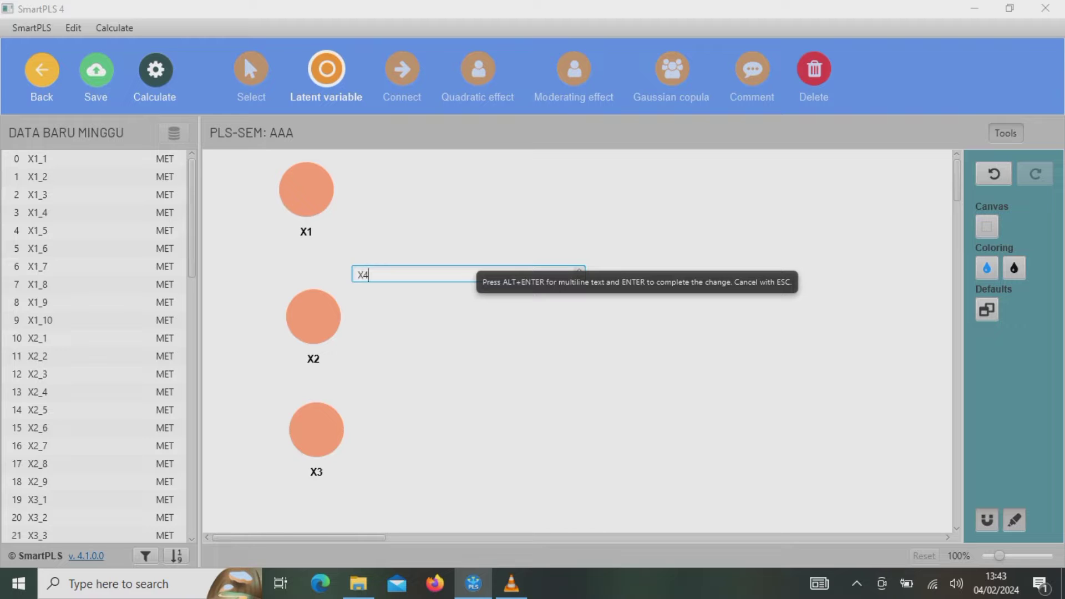
key("Return")
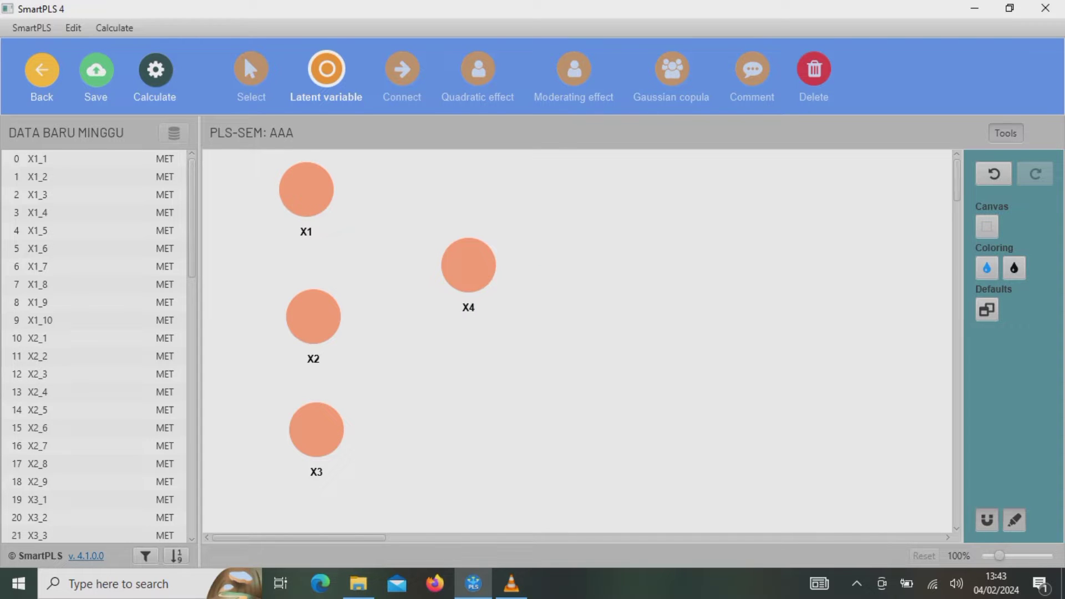
- Add a latent variable named X5 below X4, to the right of X3
left_click(366, 411)
key("BackSpace")
key("BackSpace")
key("BackSpace")
key("BackSpace")
key("BackSpace")
type("X")
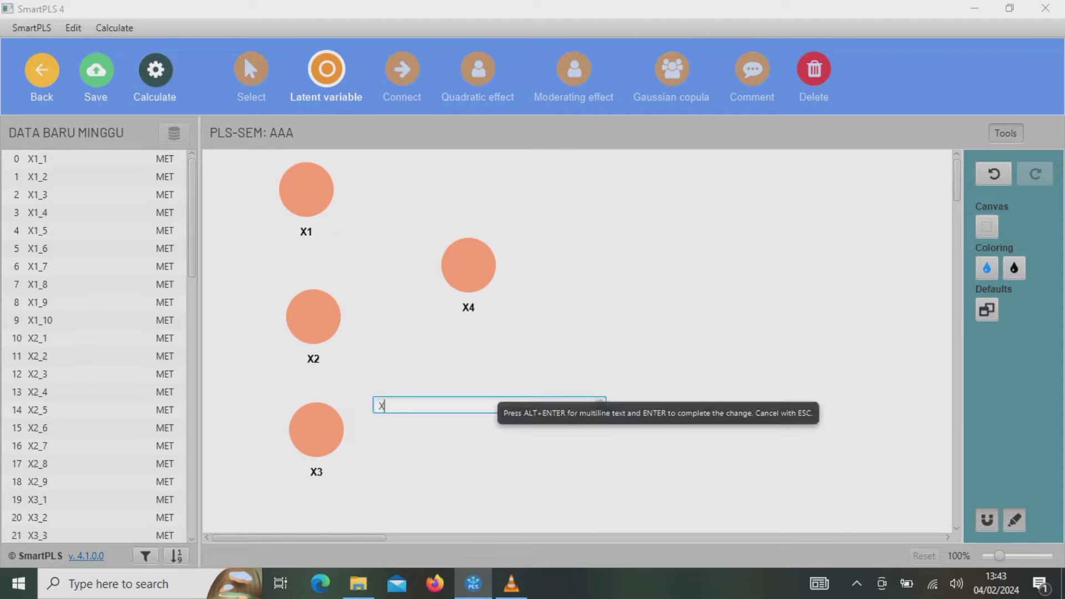
type("5")
key("Return")
- Add a latent variable named X6 to the right of X5, slightly higher on the canvas
left_click(643, 366)
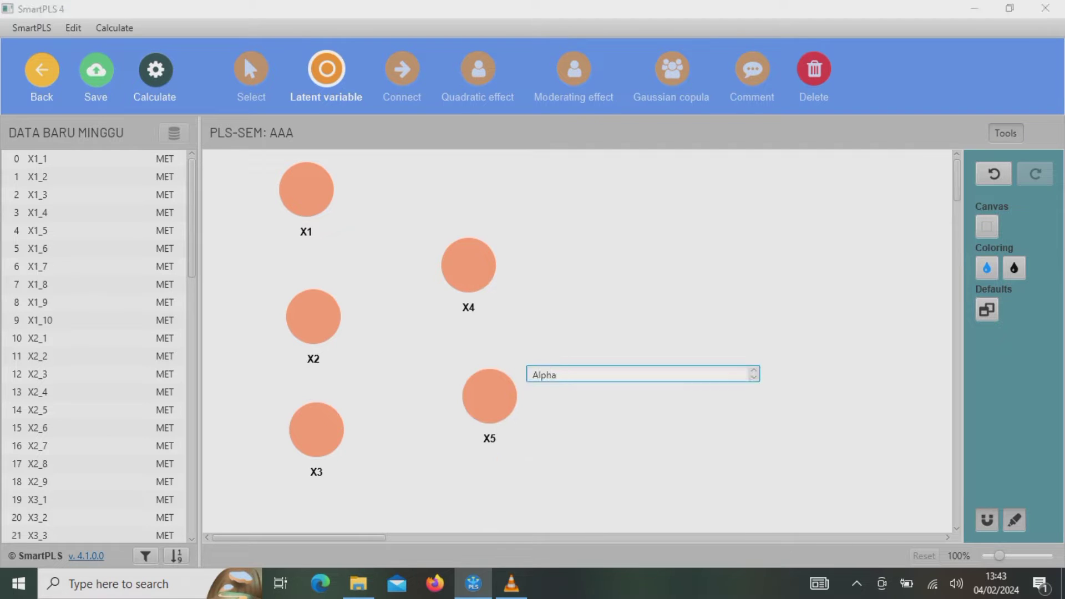
key("BackSpace")
key("BackSpace")
key("BackSpace")
key("BackSpace")
key("BackSpace")
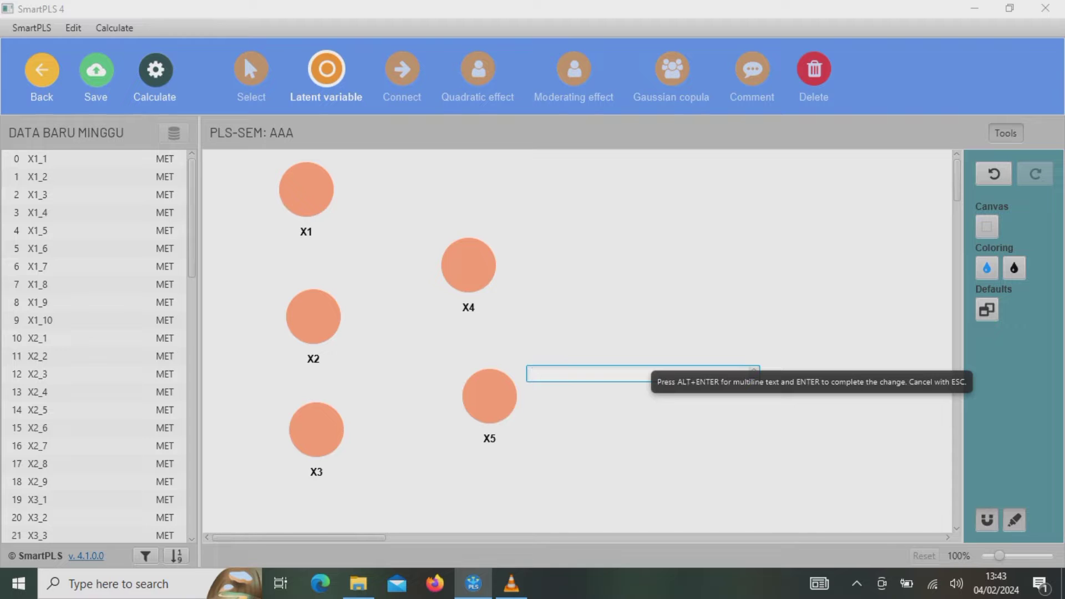
type("X6")
key("Return")
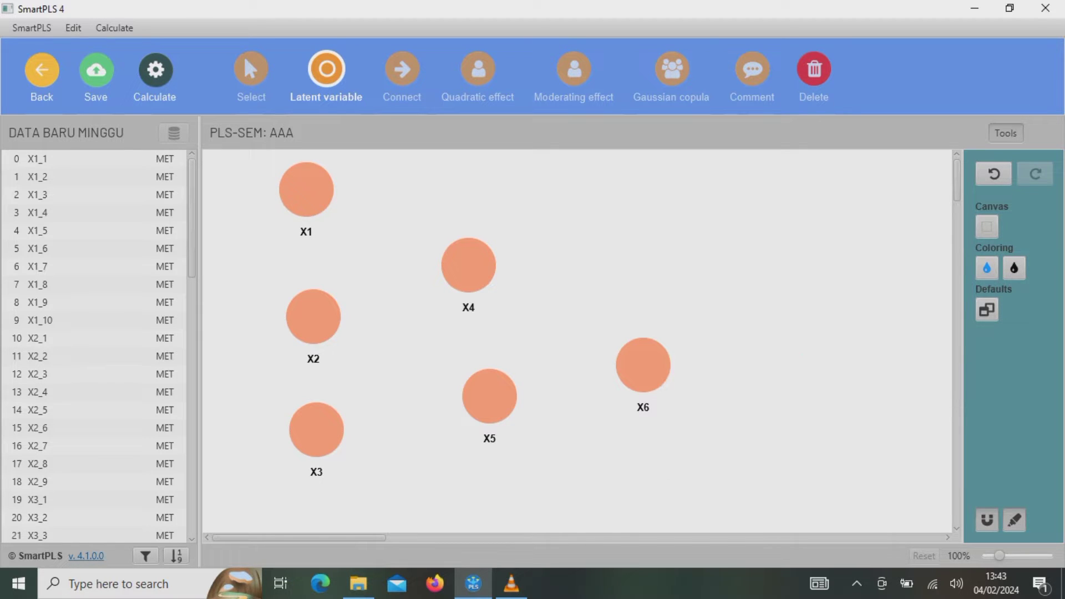
- Add a latent variable named Y on the far right of the model, beyond X6, and finish placing latent variables
left_click(737, 322)
key("BackSpace")
key("BackSpace")
key("BackSpace")
key("BackSpace")
key("BackSpace")
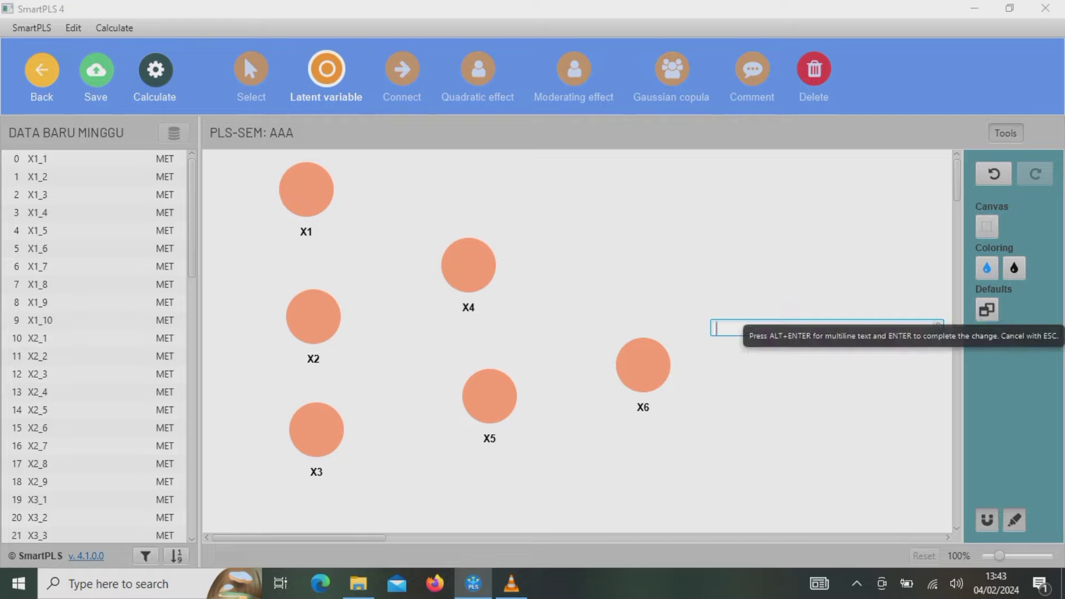
type("YA")
key("BackSpace")
key("Return")
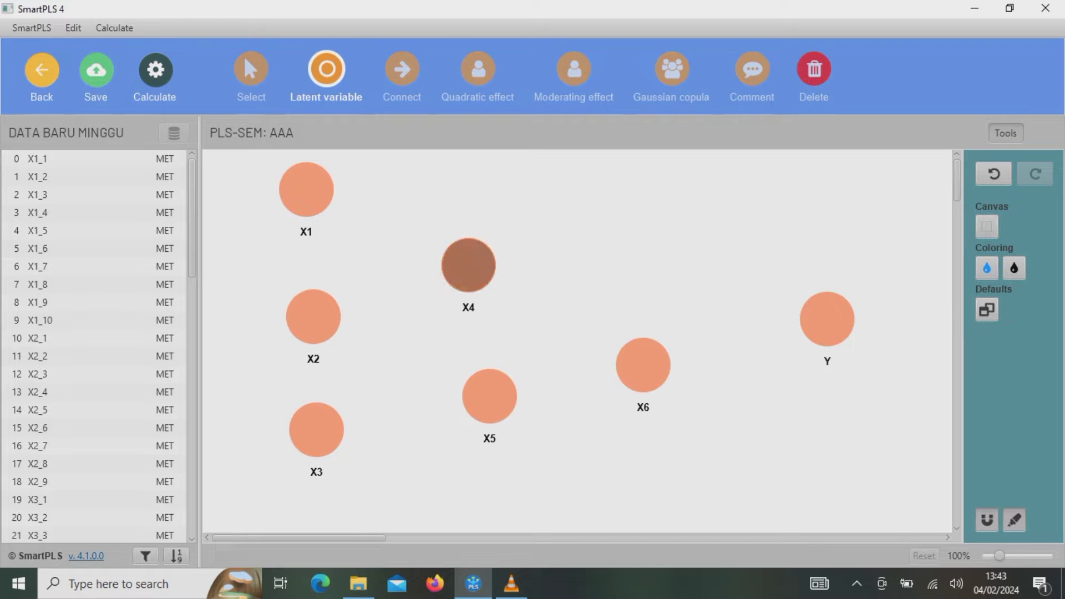
key("Escape")
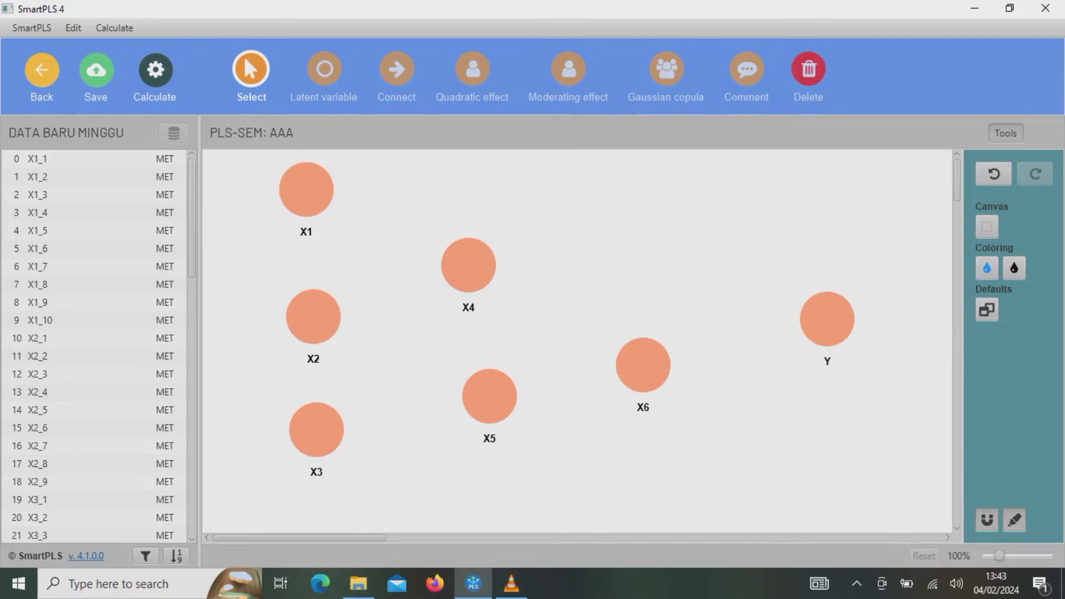
- Spread out the middle column by moving latent variable X4 upward and X5 downward and slightly right
left_click_drag(468, 265, 489, 209)
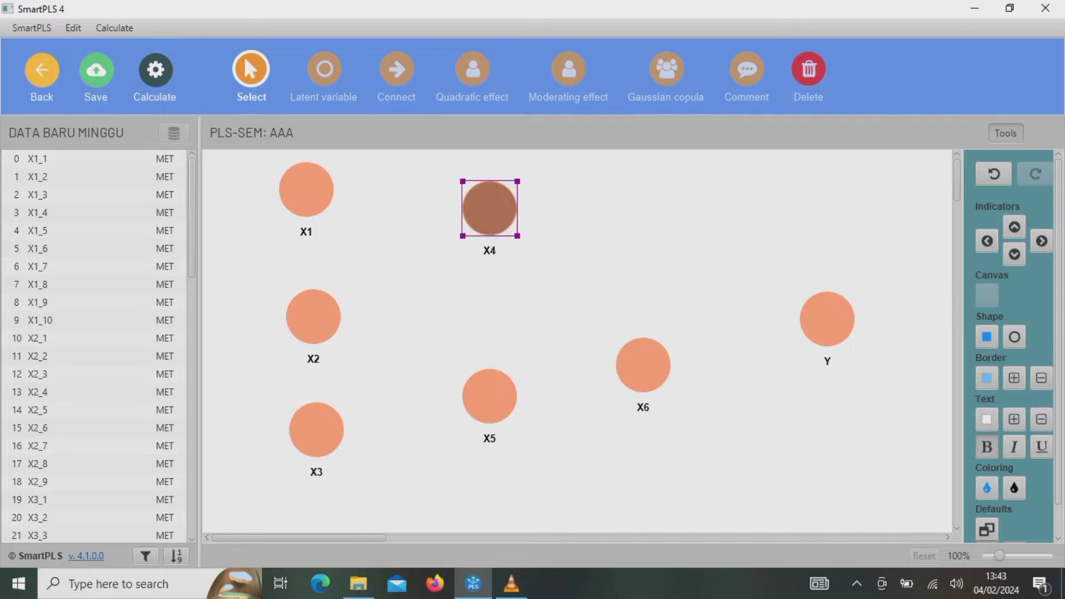
left_click(489, 396)
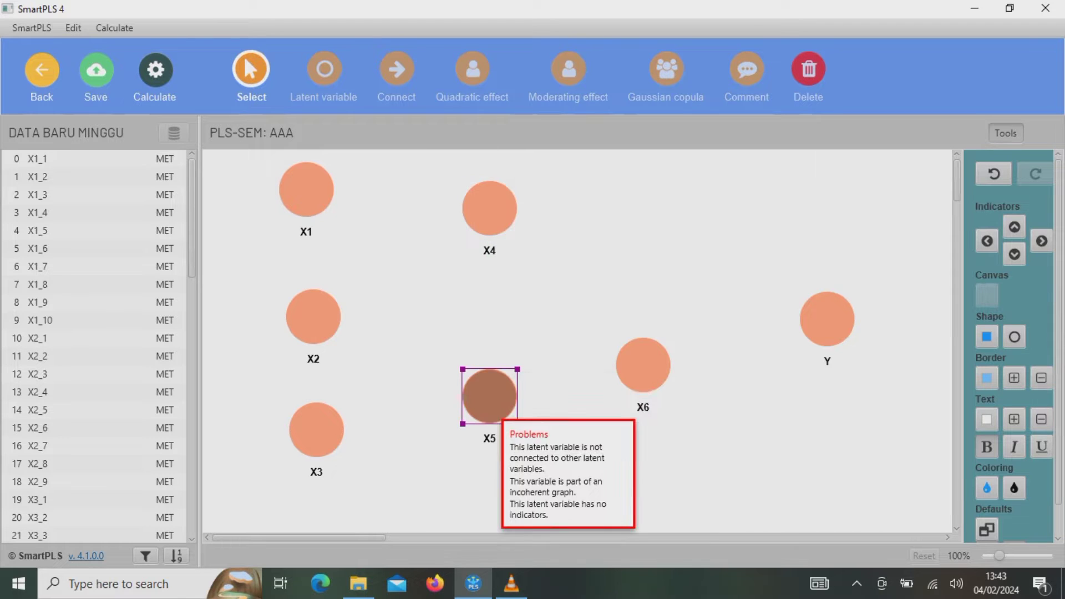
left_click_drag(489, 396, 515, 460)
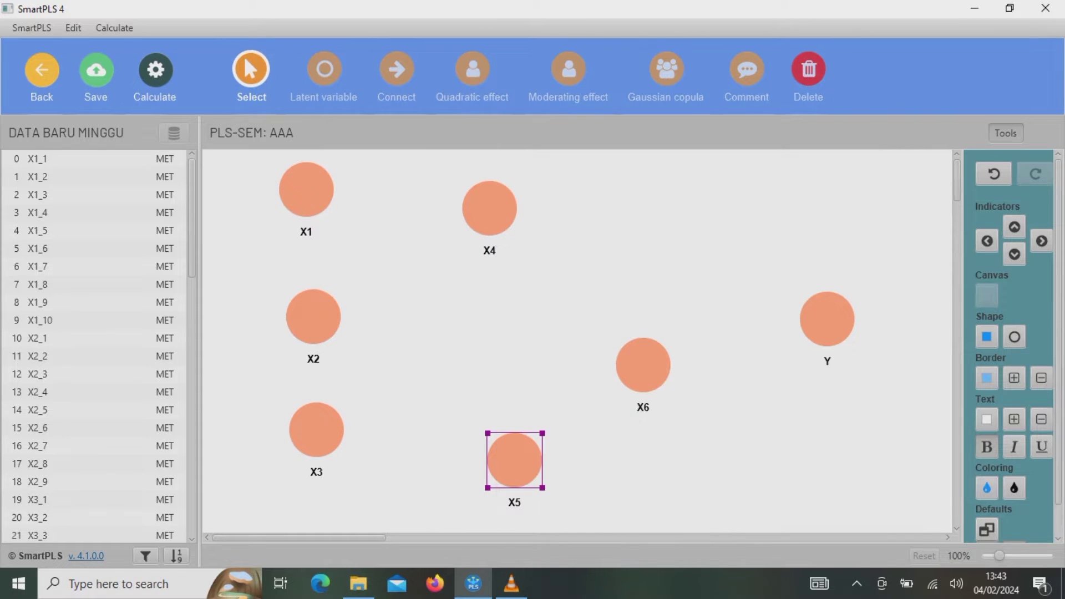
left_click_drag(999, 555, 996, 555)
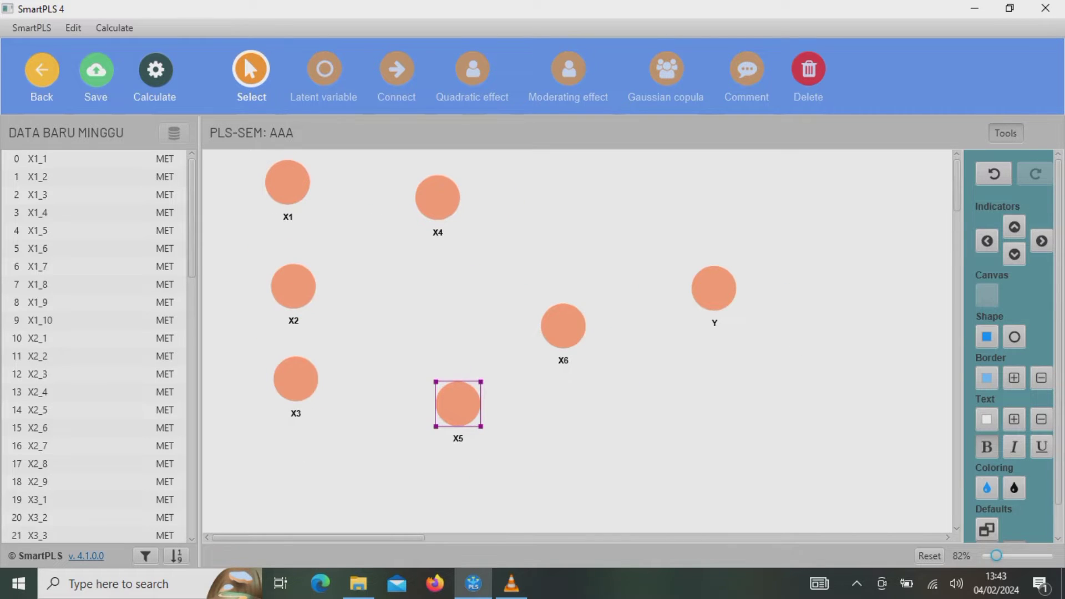
left_click(38, 159)
key("shift+Down")
key("shift+Down")
key("shift+Down")
key("shift+Down")
key("shift+Down")
key("shift+Down")
key("shift+Down")
key("shift+Down")
key("shift+Down")
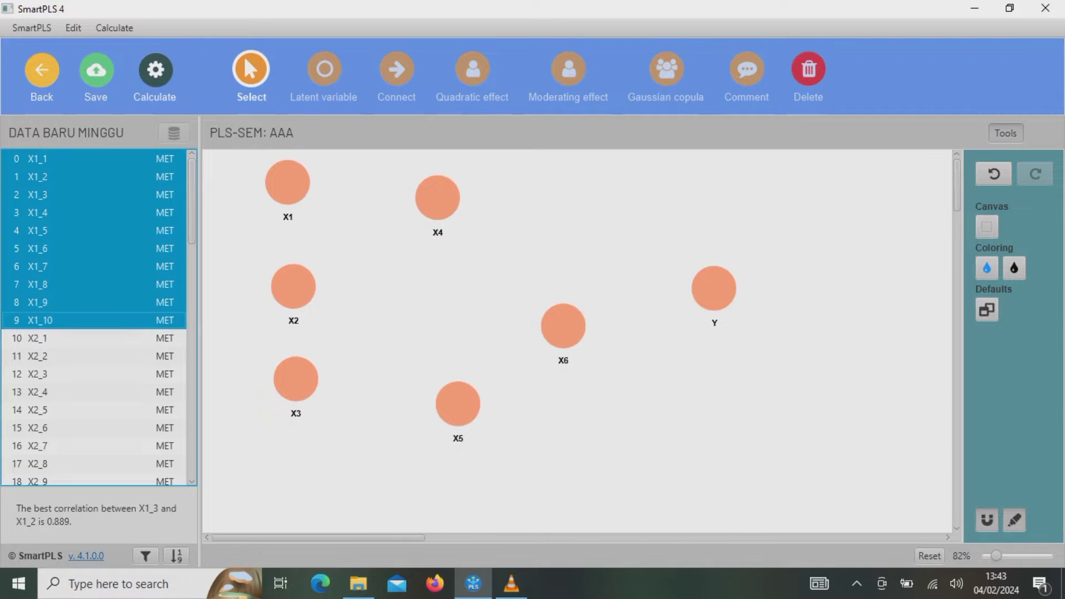
left_click(38, 194)
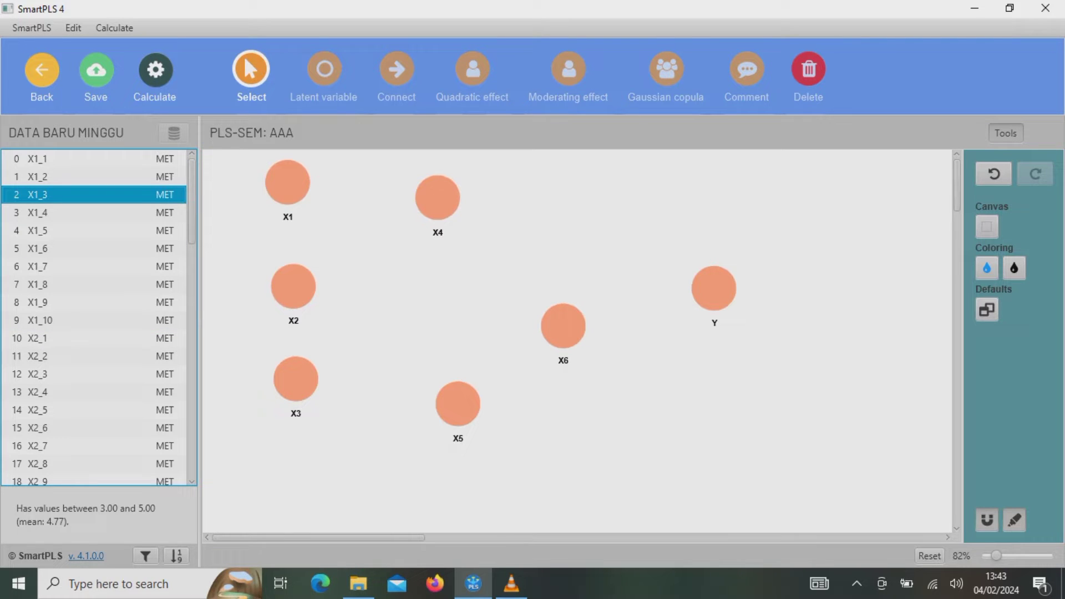
- Assign indicators X1_1 through X1_10 to latent variable X1 and align them on its left side
left_click(45, 158)
key("shift+Down")
key("shift+Down")
key("shift+Down")
key("shift+Down")
key("shift+Down")
key("shift+Down")
key("shift+Down")
key("shift+Down")
key("shift+Down")
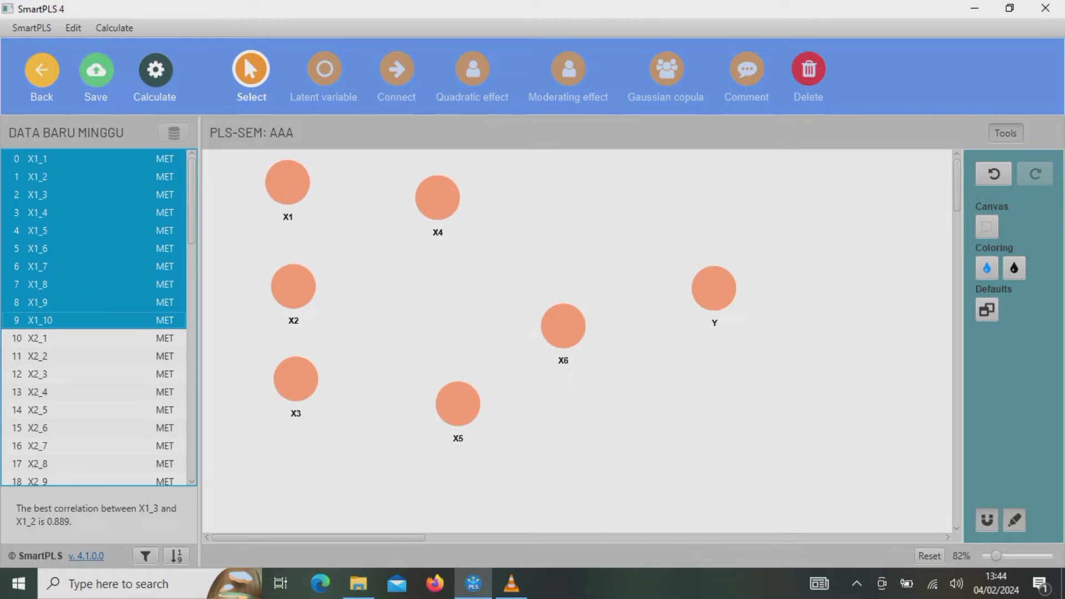
left_click_drag(40, 320, 288, 184)
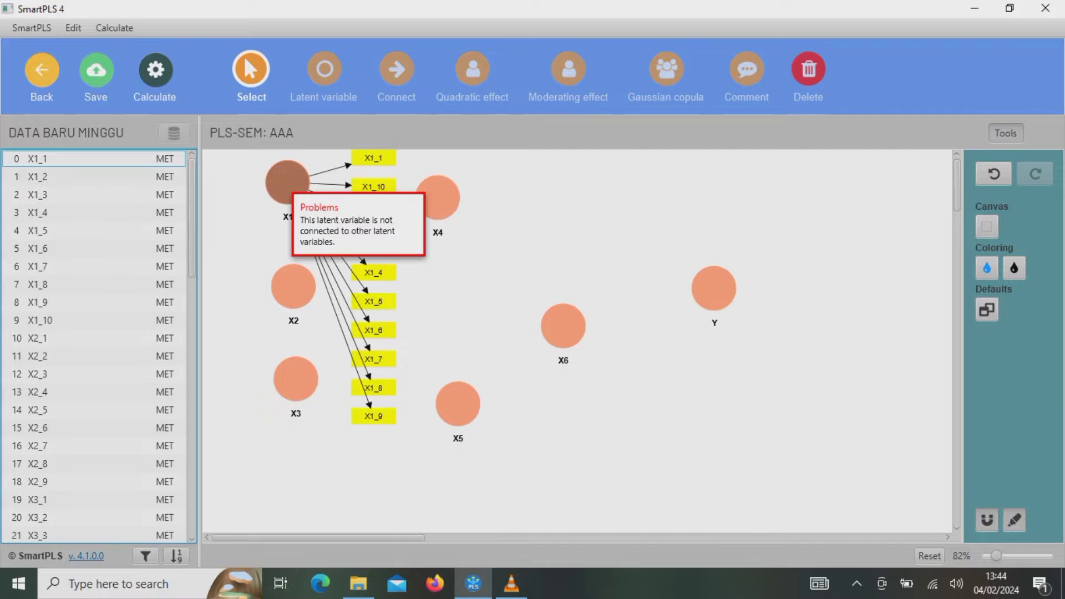
left_click(288, 185)
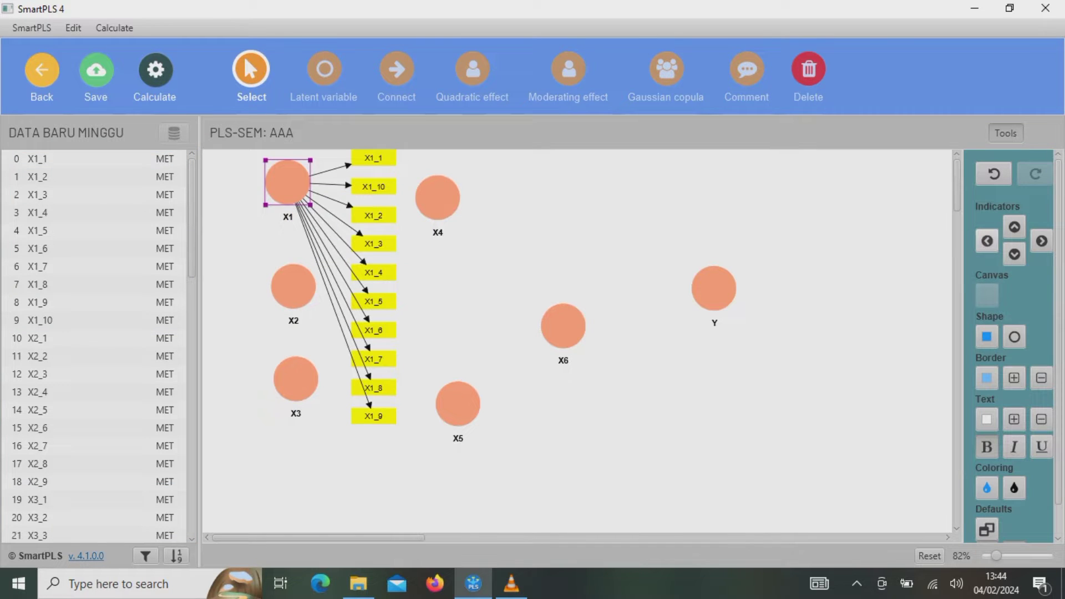
left_click(986, 241)
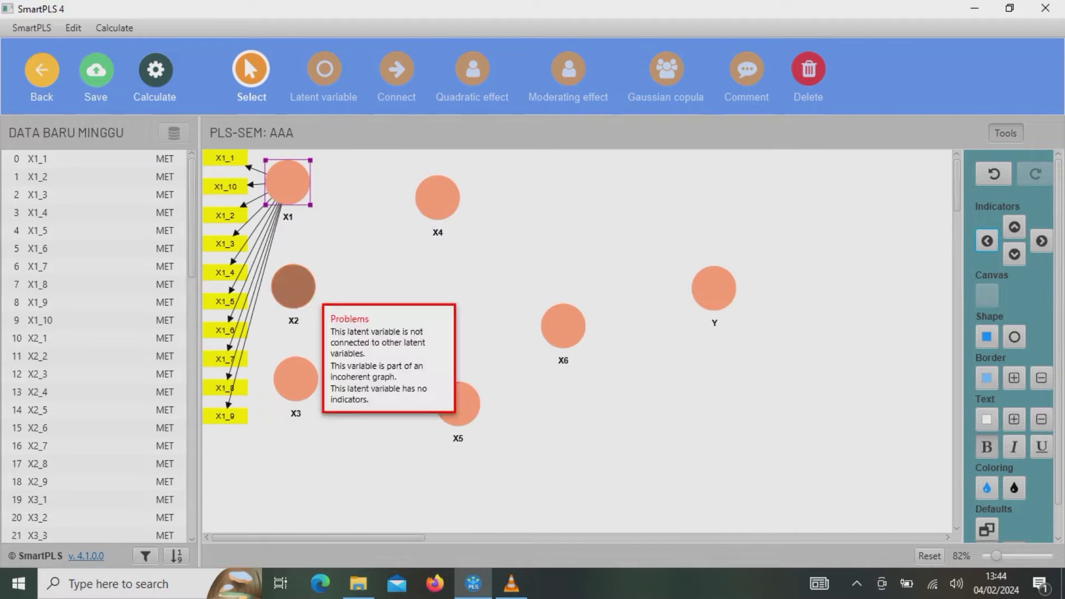
- Move latent variable X2 to the right, away from the indicators of X1
left_click(293, 286)
left_click_drag(293, 286, 376, 295)
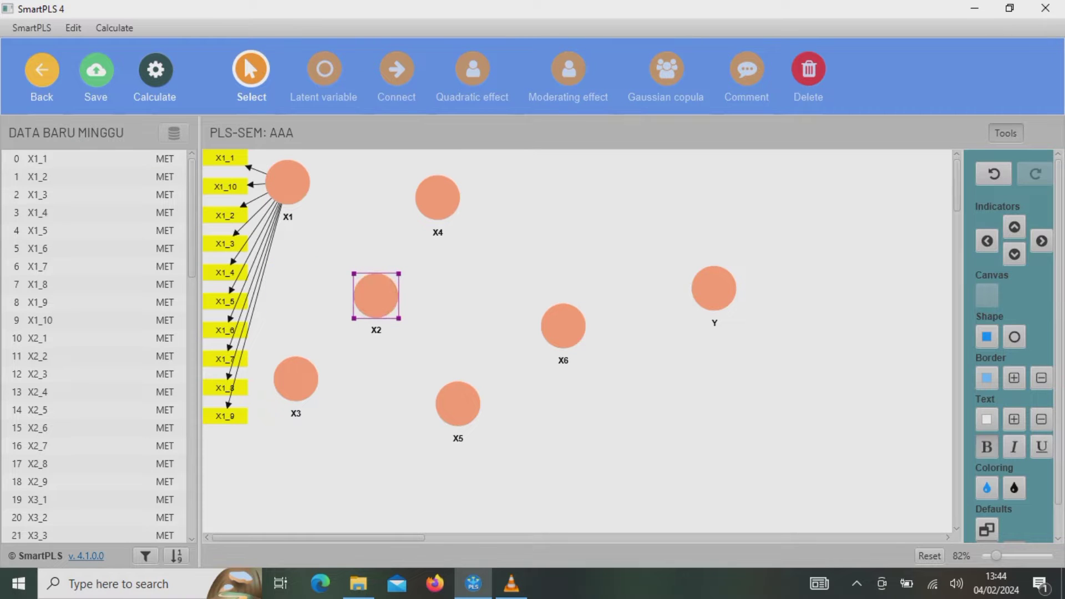
- Assign indicators X2_1 through X2_9 to X2, aligned on its left side, and move the group right and down, clear of X1
left_click(94, 338)
key("shift+Down")
key("shift+Down")
key("shift+Down")
key("shift+Down")
key("shift+Down")
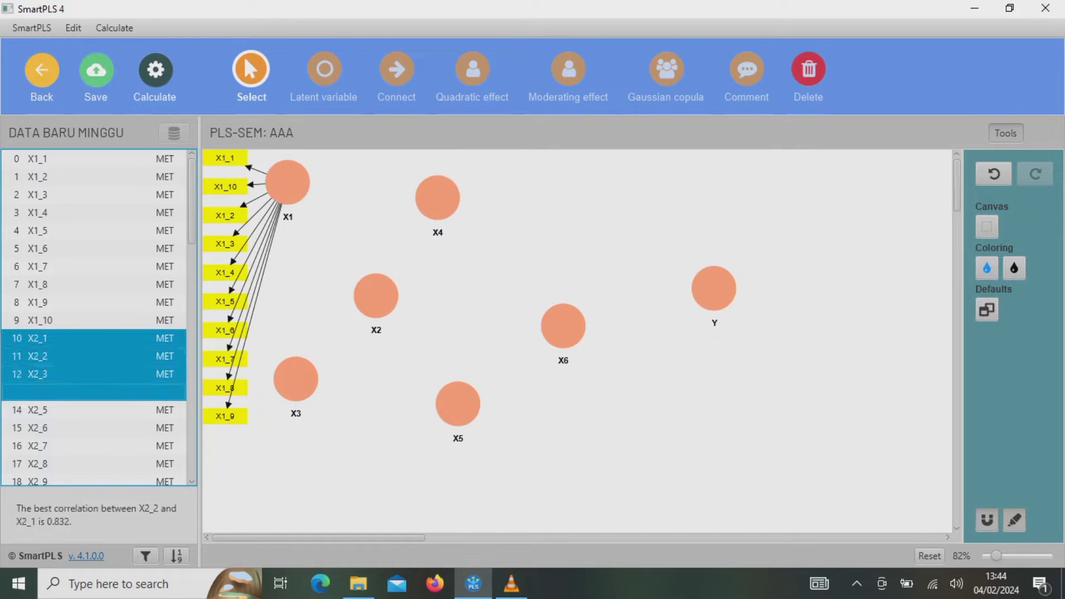
left_click_drag(39, 427, 376, 295)
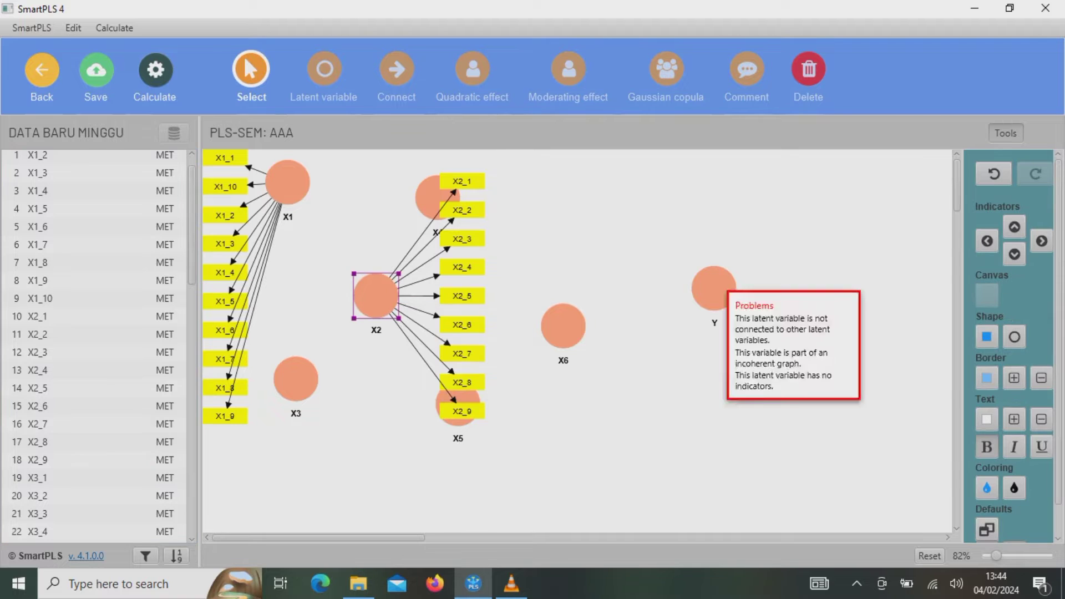
left_click(986, 241)
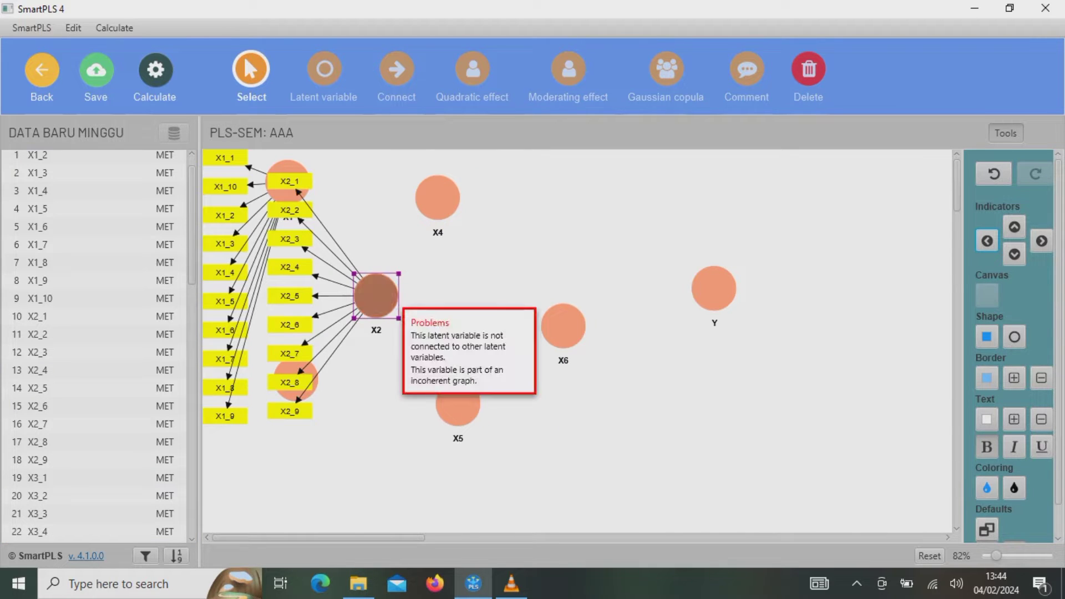
left_click_drag(376, 296, 453, 344)
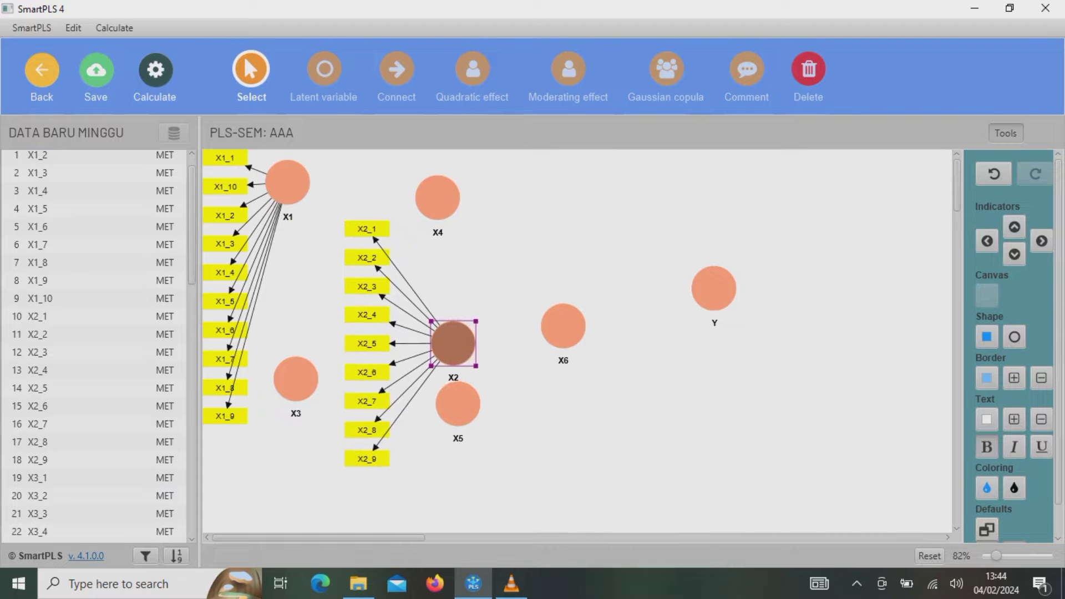
- Assign indicators X3_1 through X3_8 to X3, aligned below it, with X3 placed low on the canvas beneath X1's indicators
left_click_drag(296, 379, 304, 478)
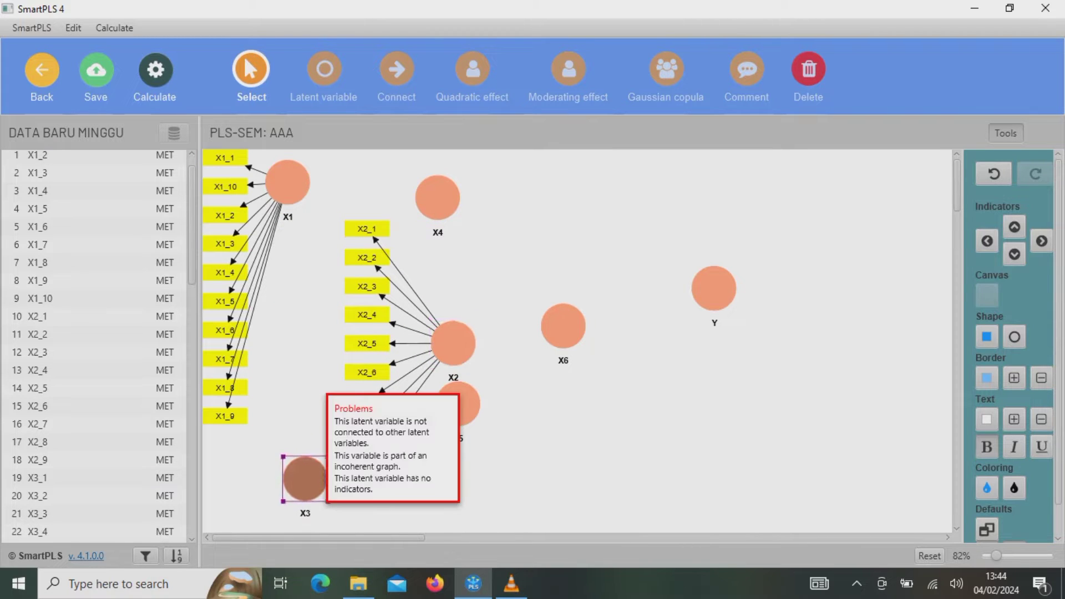
left_click(38, 477)
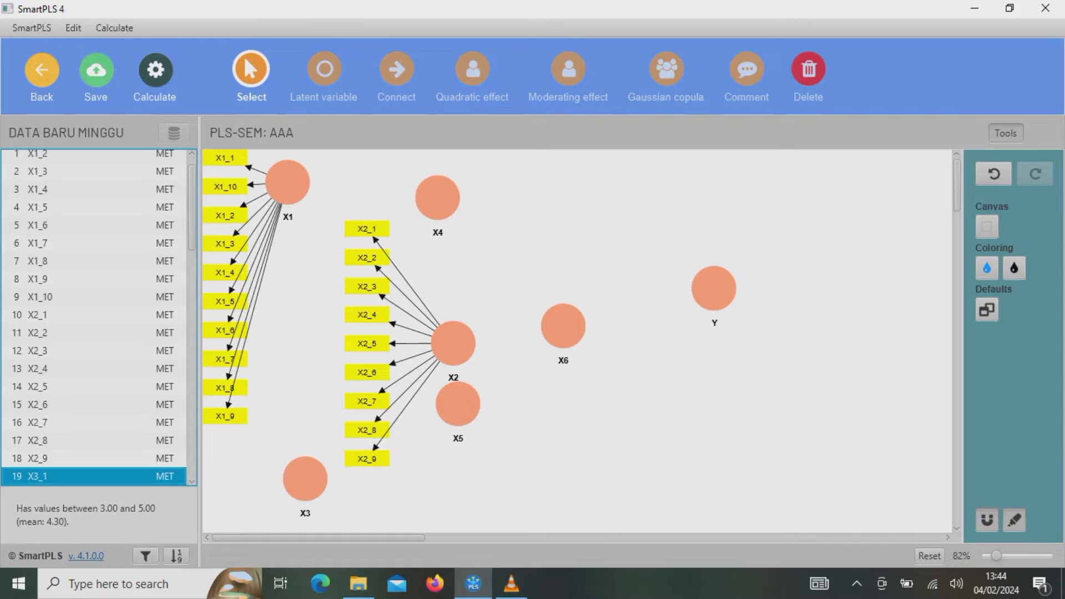
key("shift+Down")
key("shift+Down")
key("shift+Down")
key("shift+Down")
key("shift+Down")
key("shift+Down")
key("shift+Down")
key("shift+Down")
key("shift+Down")
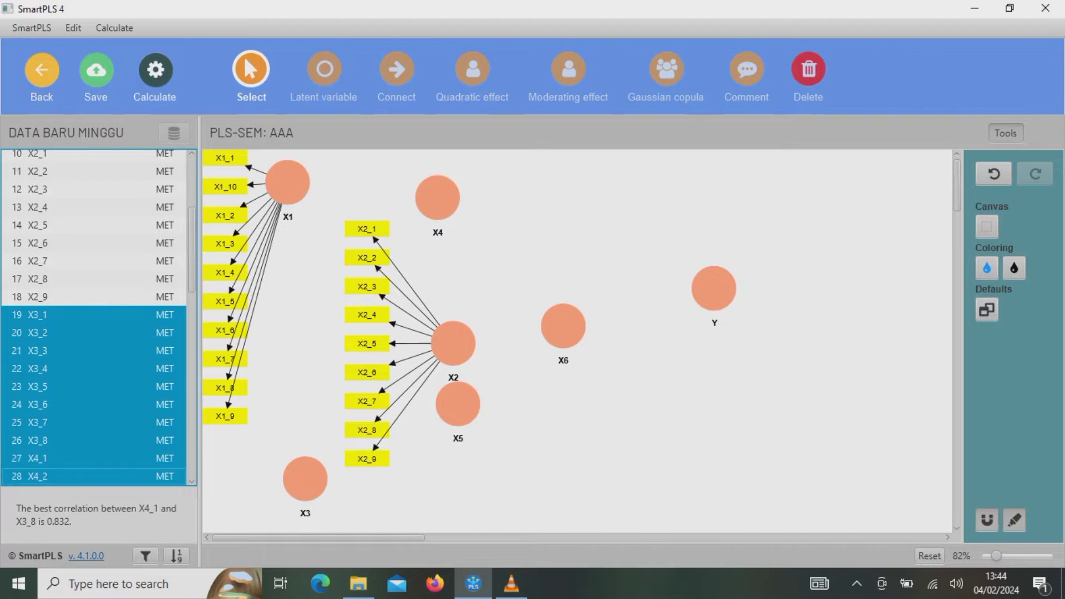
key("shift+Down")
key("shift+Up")
key("shift+Up")
key("shift+Up")
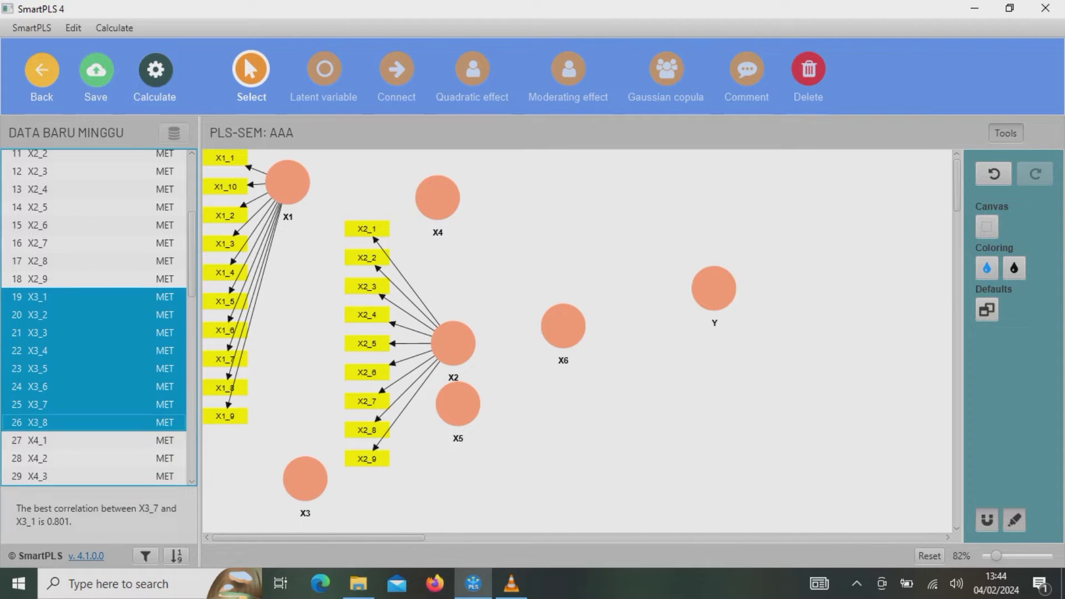
left_click_drag(38, 422, 305, 478)
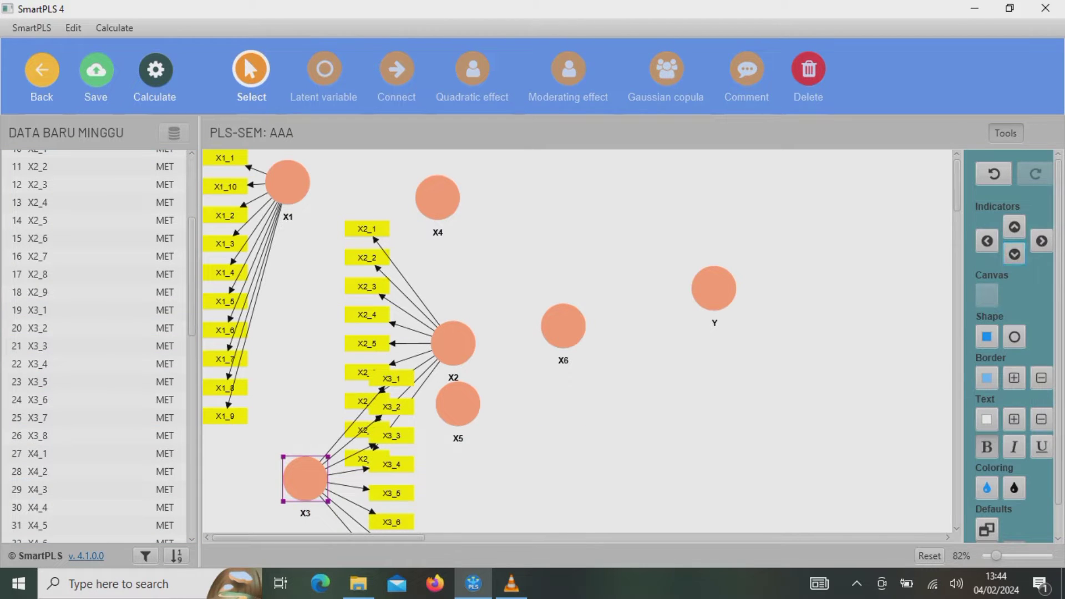
left_click(1014, 254)
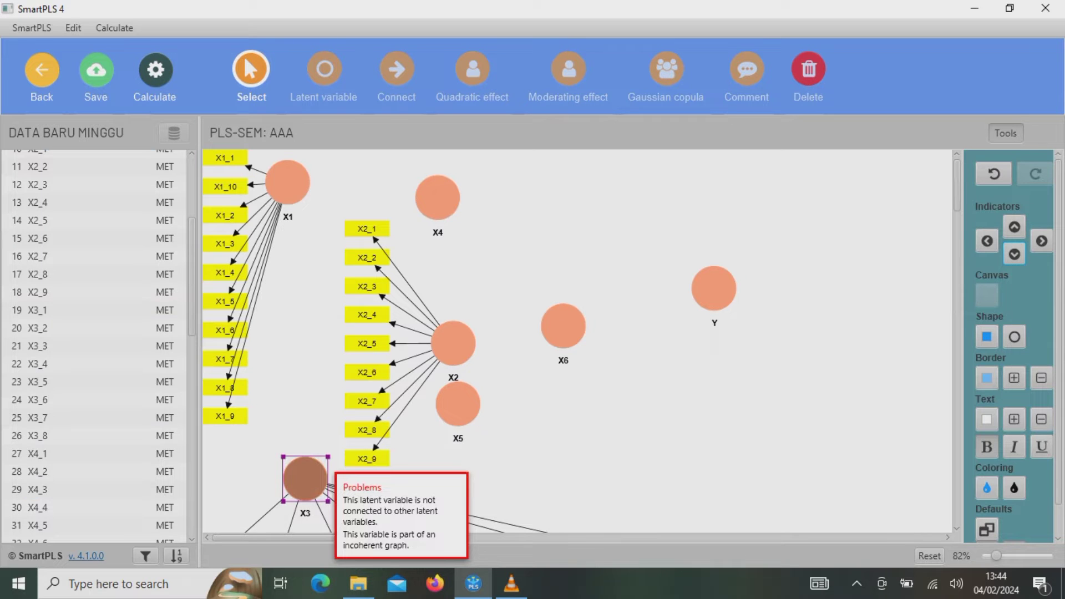
left_click_drag(305, 478, 305, 443)
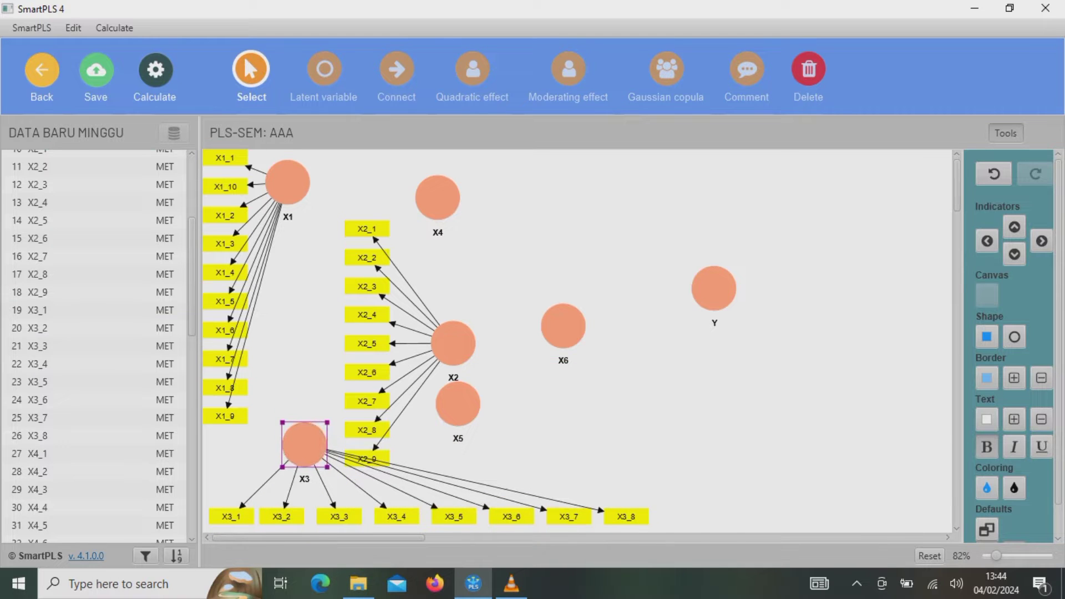
- Move X2 with its indicators slightly upward and shift latent variable X4 to the right
left_click(461, 343)
left_click_drag(453, 344, 451, 320)
left_click(438, 197)
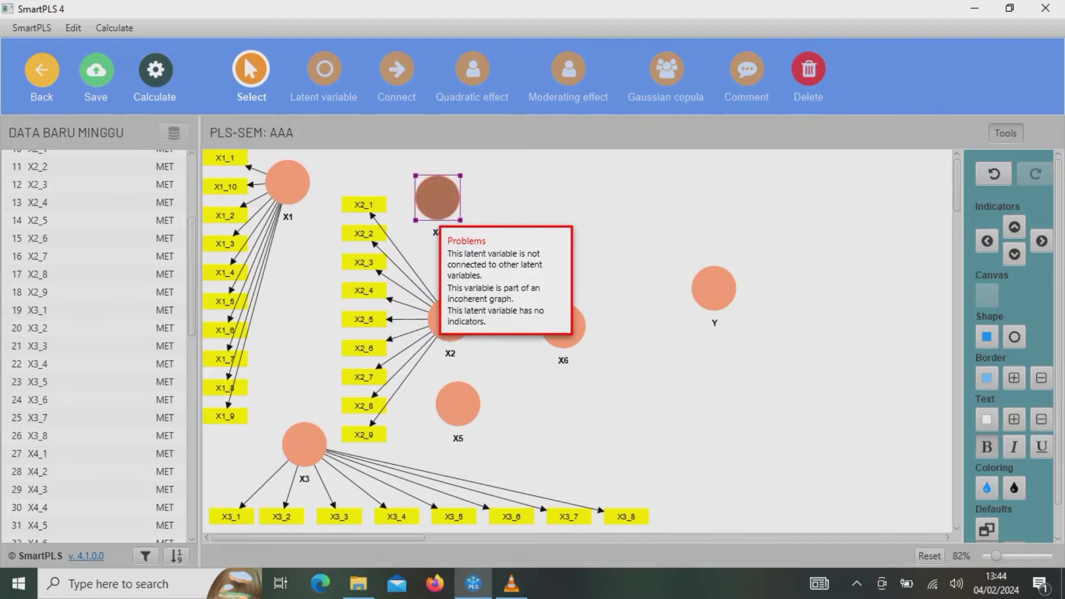
left_click_drag(437, 198, 504, 204)
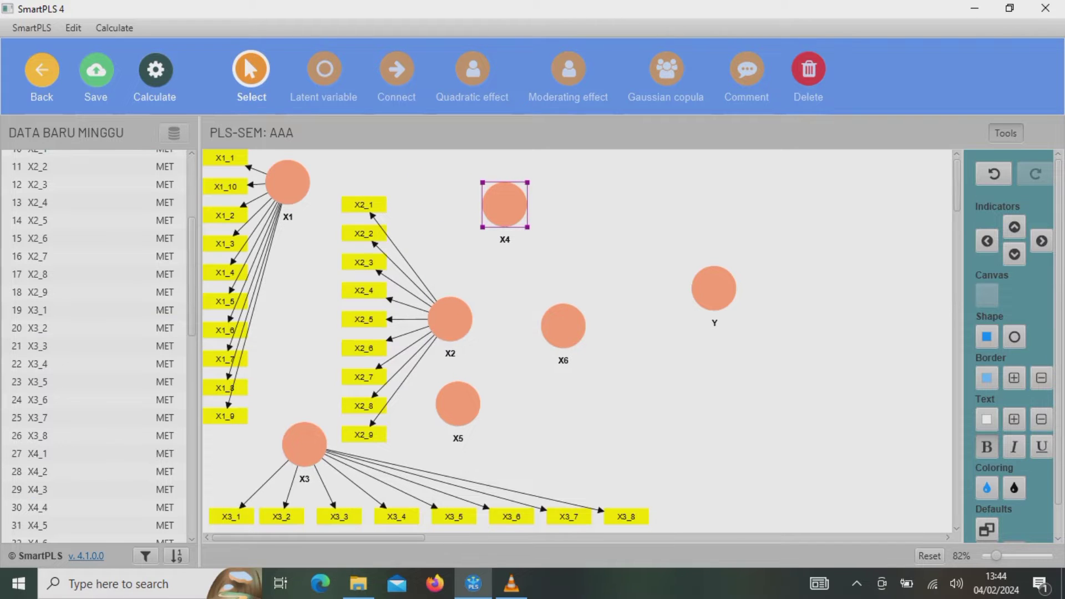
- Assign indicators X4_1 through X4_10 to latent variable X4 and align them above it
left_click(93, 453)
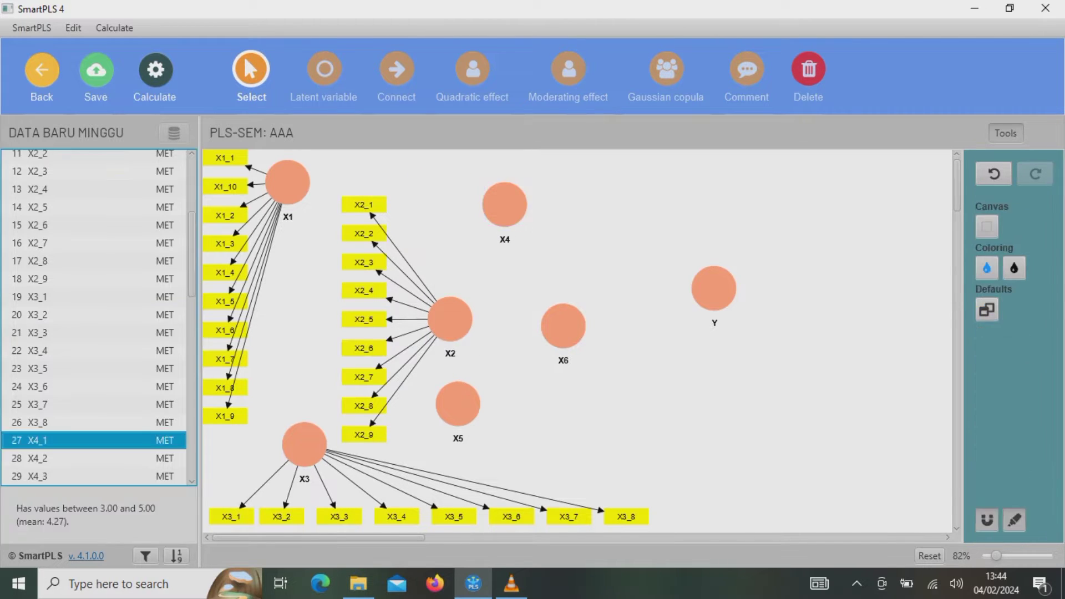
key("shift+Down")
key("shift+Down")
key("shift+Down")
key("shift+Down")
key("shift+Down")
key("shift+Down")
key("shift+Down")
key("shift+Down")
key("shift+Down")
key("shift+Down")
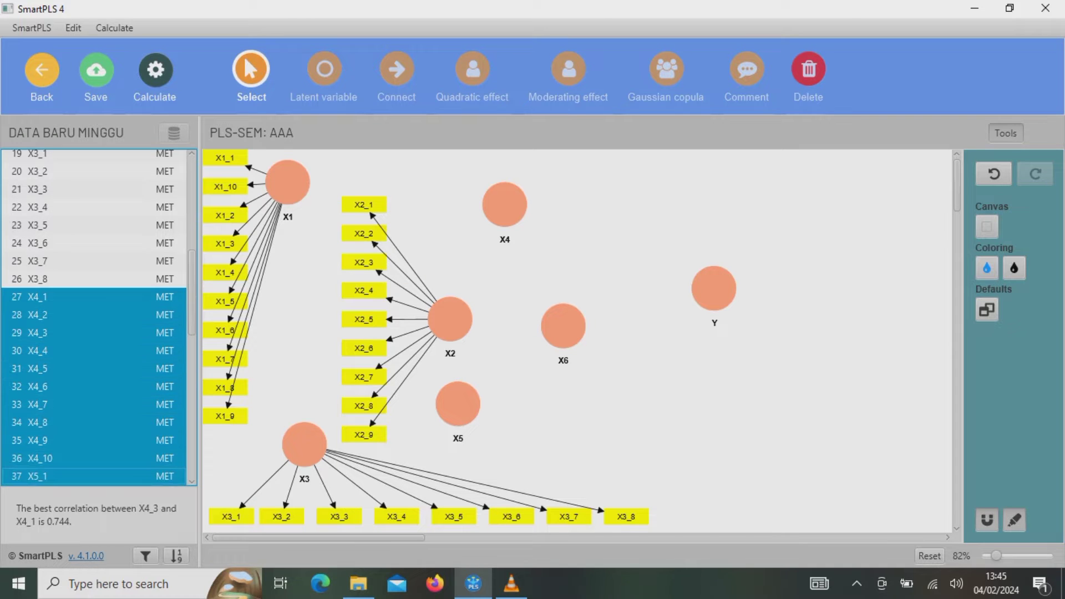
key("shift+Up")
key("shift+Up")
key("shift+Down")
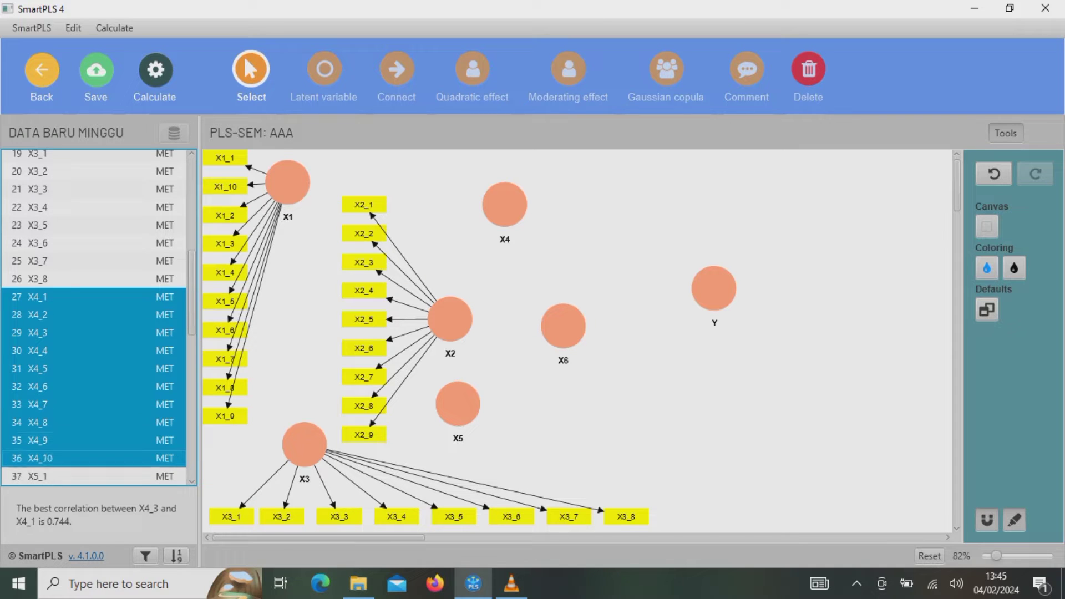
left_click_drag(93, 458, 504, 205)
left_click(504, 205)
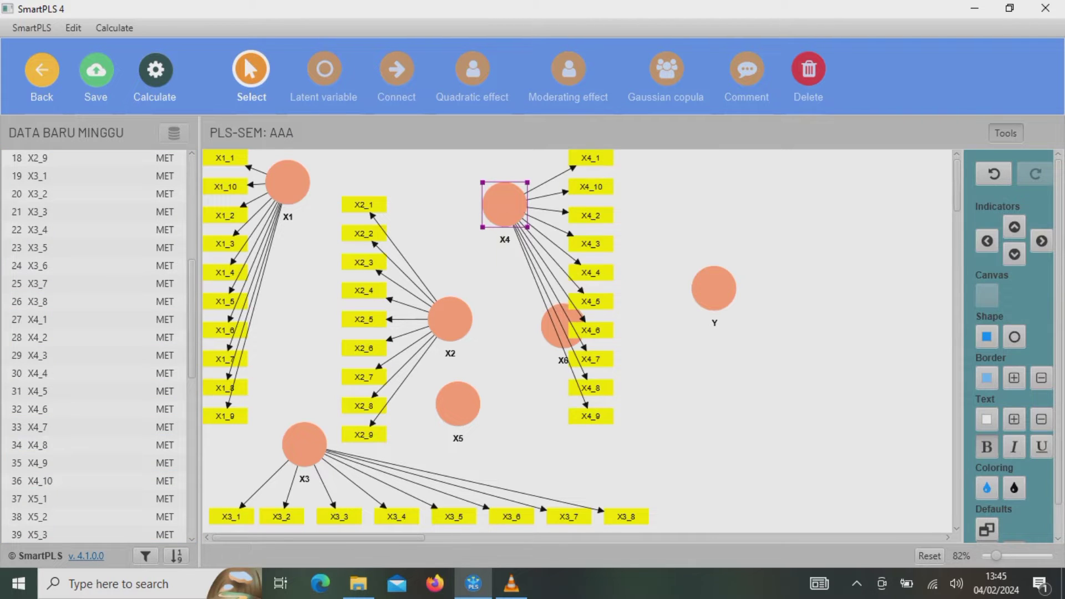
left_click(1014, 227)
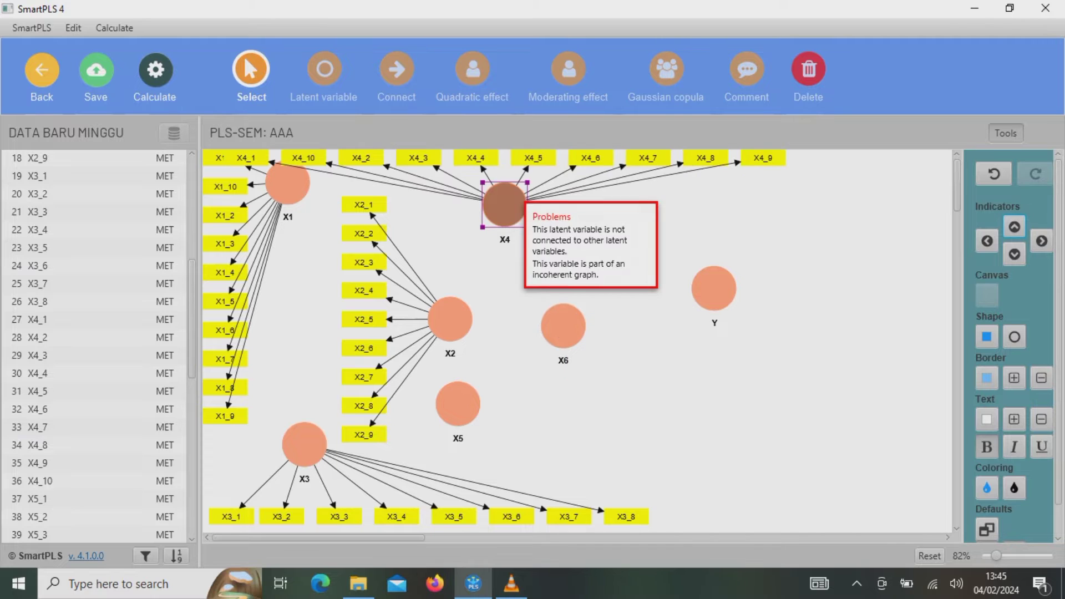
- Move X4 with its indicators right, clear of X1, and relocate X6 and X5 to the right, stacked below Y
left_click_drag(504, 205, 604, 205)
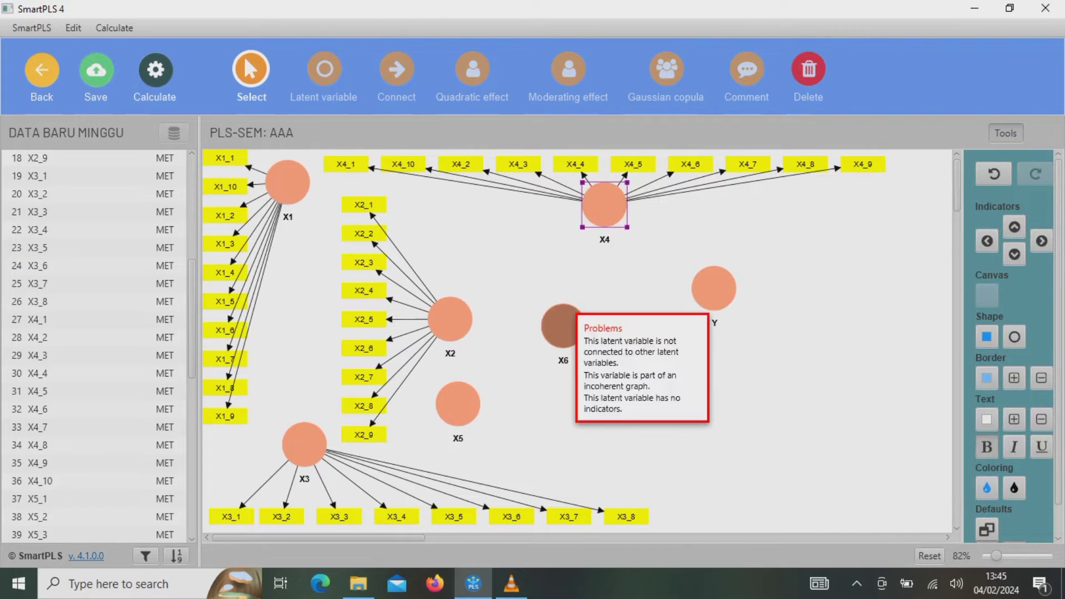
left_click(565, 322)
left_click_drag(565, 321, 688, 349)
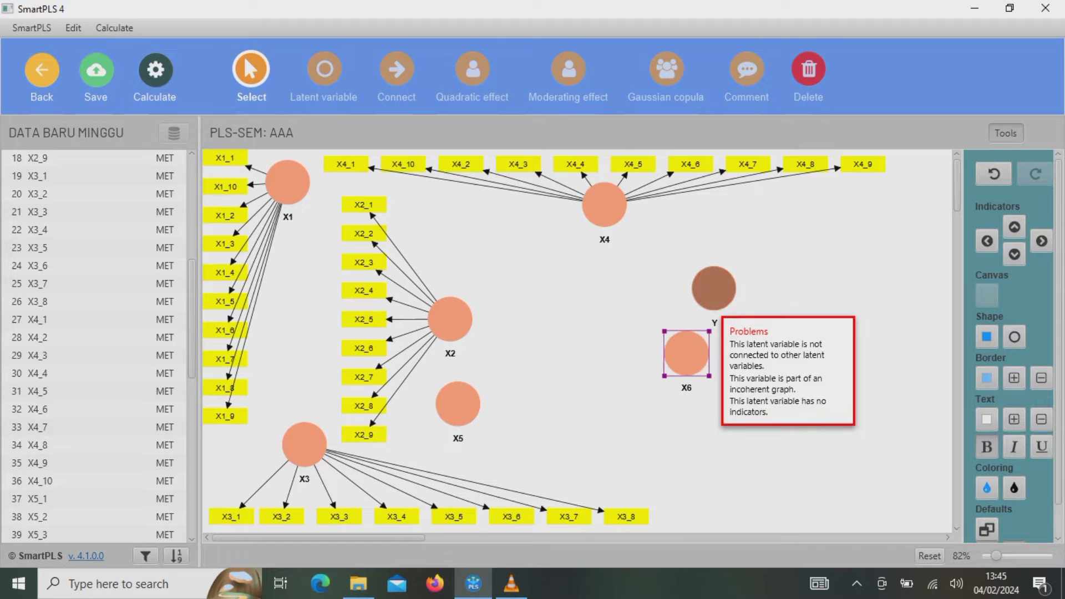
left_click(714, 288)
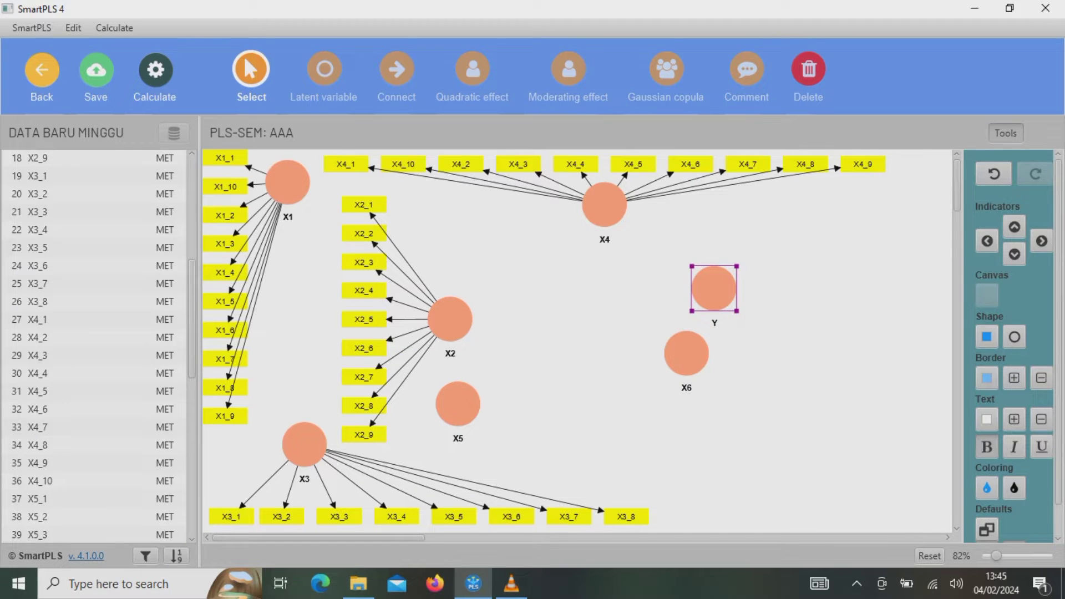
left_click_drag(457, 403, 677, 435)
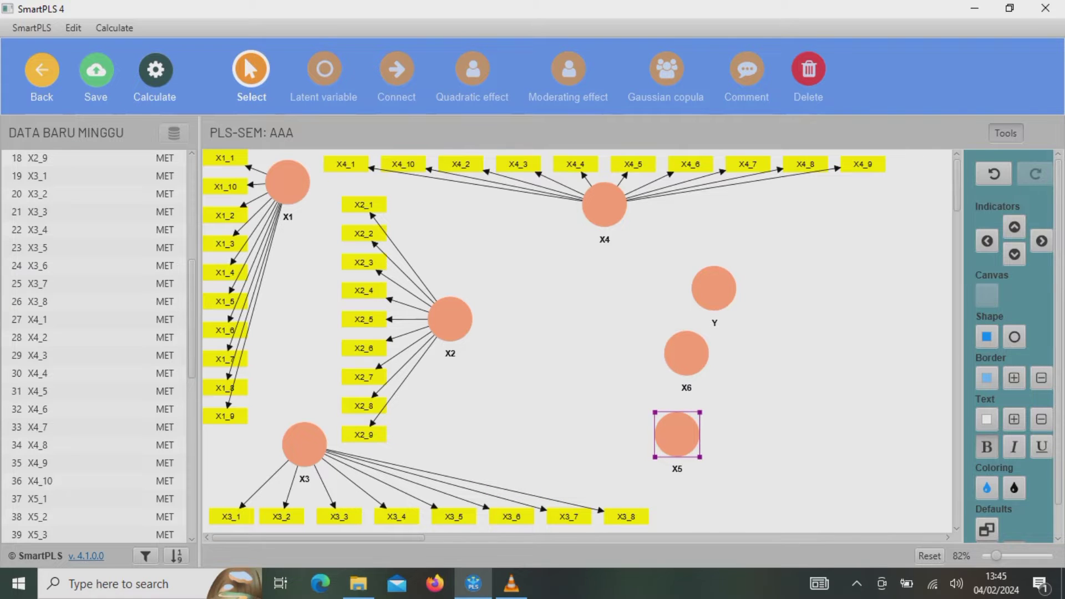
- Assign indicators X5_1 through X5_8 to X5, aligned below it, and move the group slightly up and right
left_click(37, 498)
key("shift+Down")
key("shift+Down")
key("shift+Down")
key("shift+Down")
key("shift+Down")
key("shift+Down")
key("shift+Down")
key("shift+Down")
key("shift+Down")
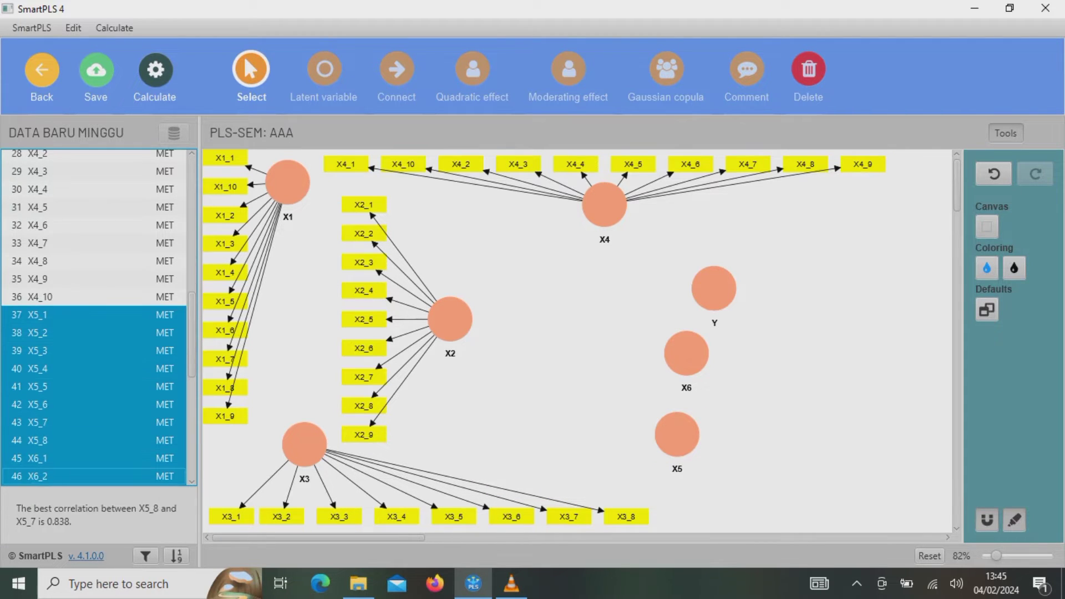
key("shift+Up")
key("shift+Up")
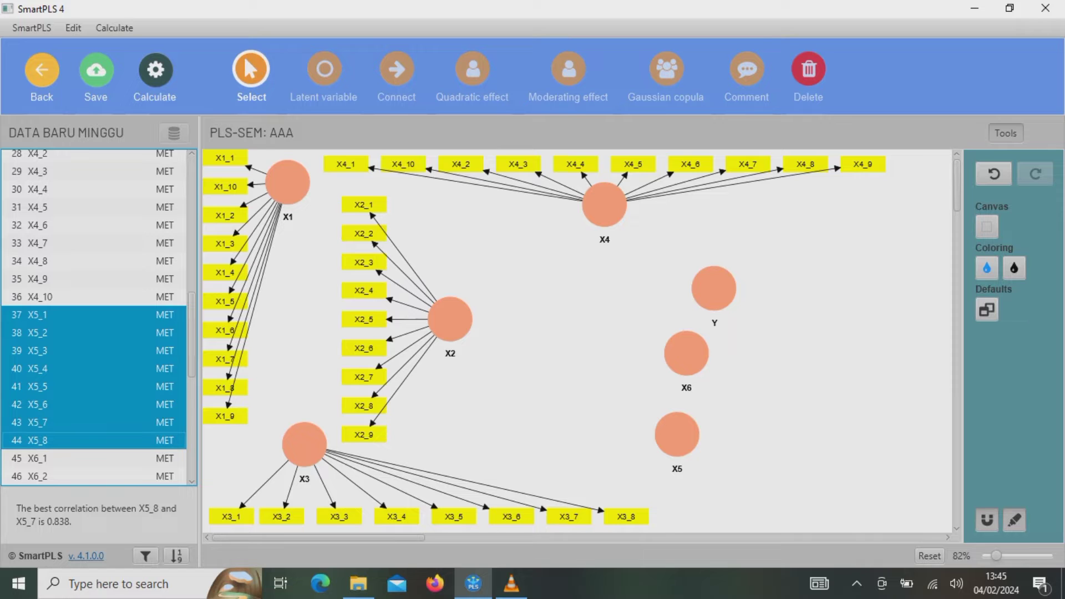
left_click_drag(38, 441, 676, 434)
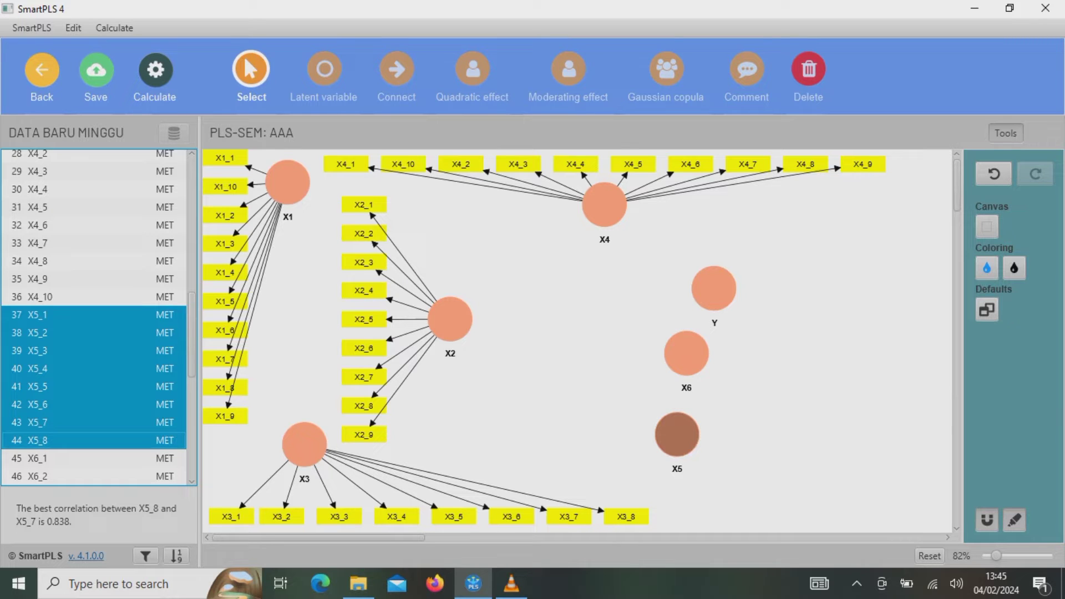
left_click_drag(95, 377, 739, 409)
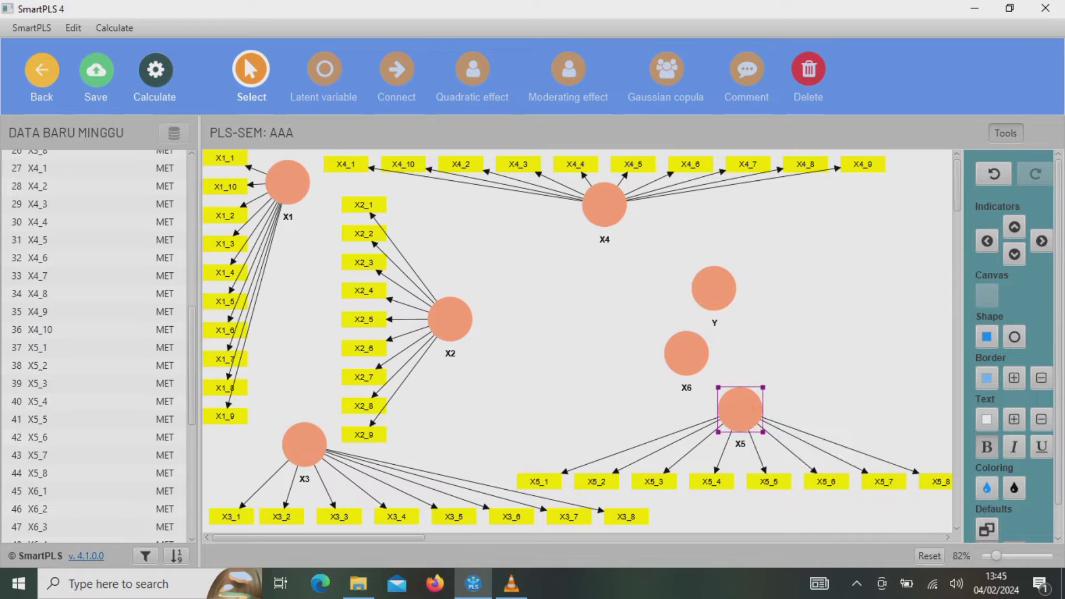
- Rearrange the latent variables, moving Y to the far right, X5 with its indicators left, and X6 below Y
left_click_drag(997, 555, 994, 555)
left_click(636, 271)
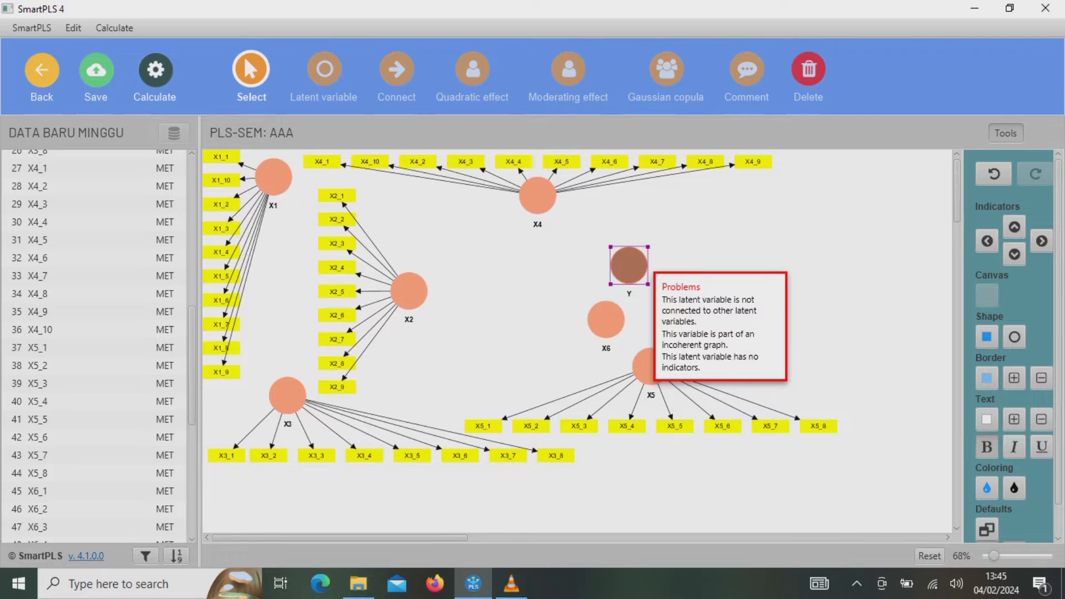
left_click_drag(629, 265, 831, 291)
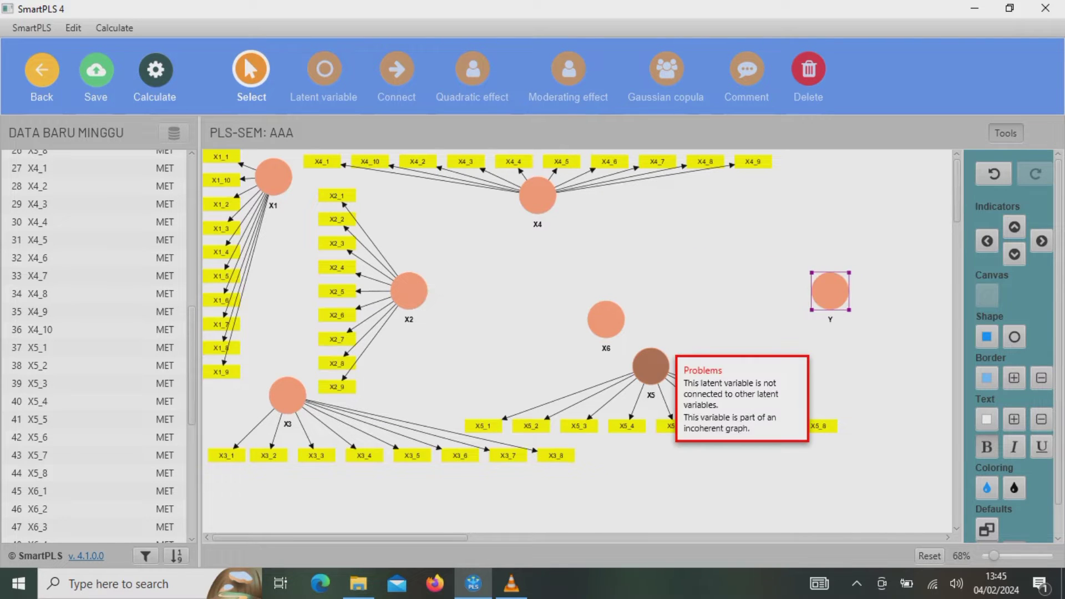
left_click_drag(651, 366, 555, 348)
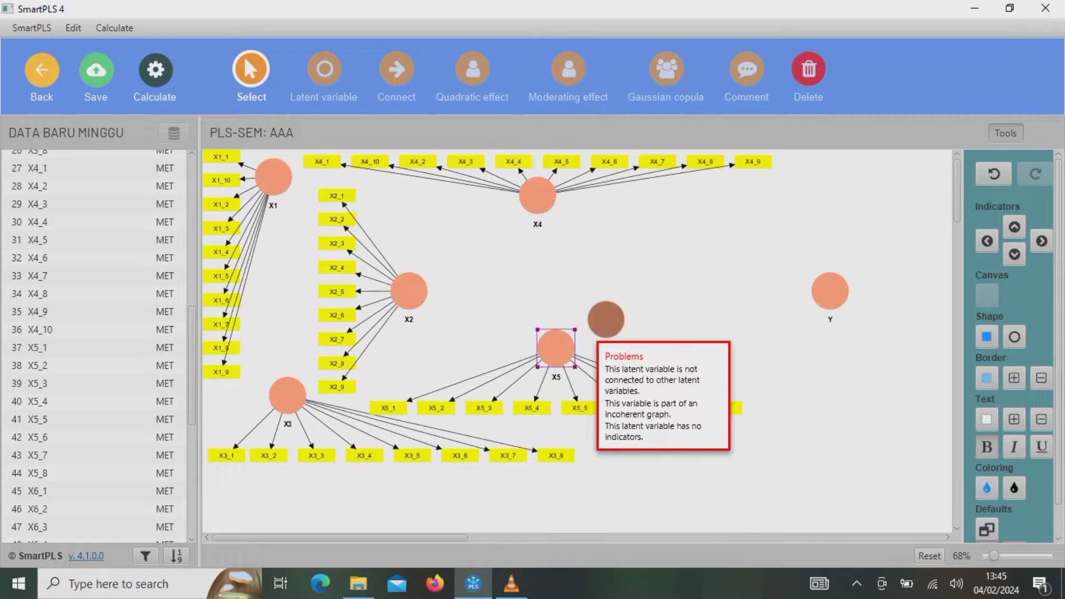
left_click(606, 320)
left_click_drag(606, 320, 799, 404)
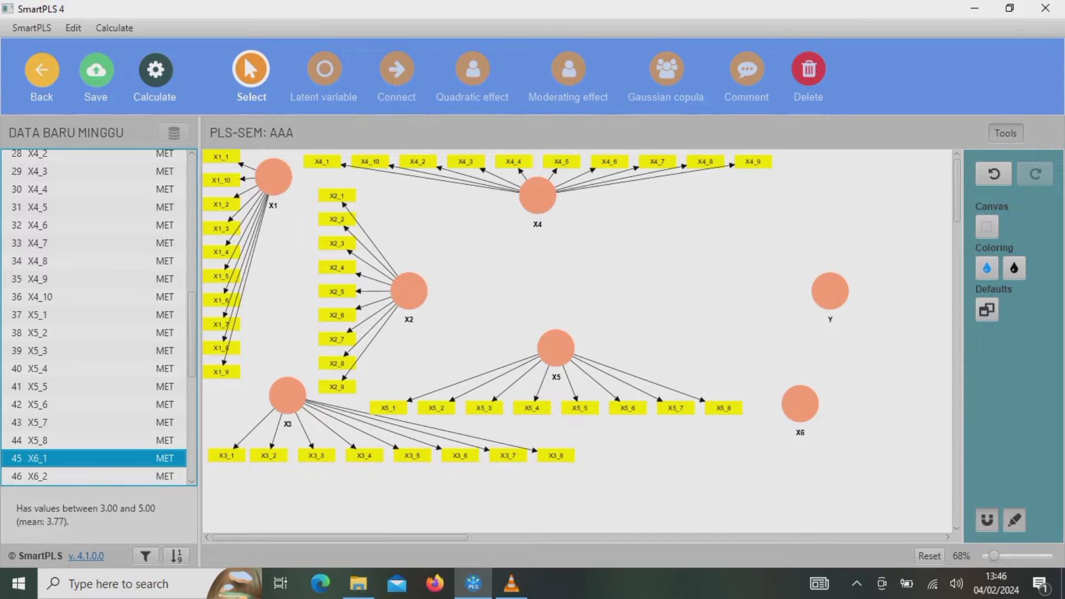
- Assign indicators X6_1 through X6_9 to X6, aligned below it, and move the group left and down beneath X5's indicators
key("shift+Down")
key("shift+Down")
key("shift+Down")
key("shift+Down")
key("shift+Down")
key("shift+Down")
key("shift+Down")
key("shift+Down")
key("shift+Down")
key("shift+Up")
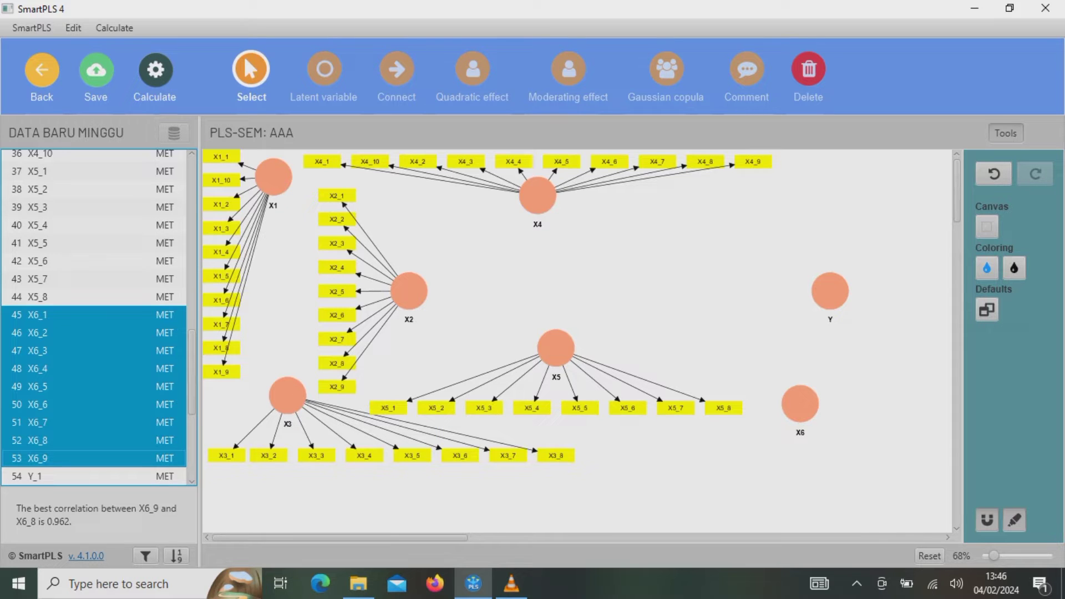
left_click_drag(800, 403, 800, 404)
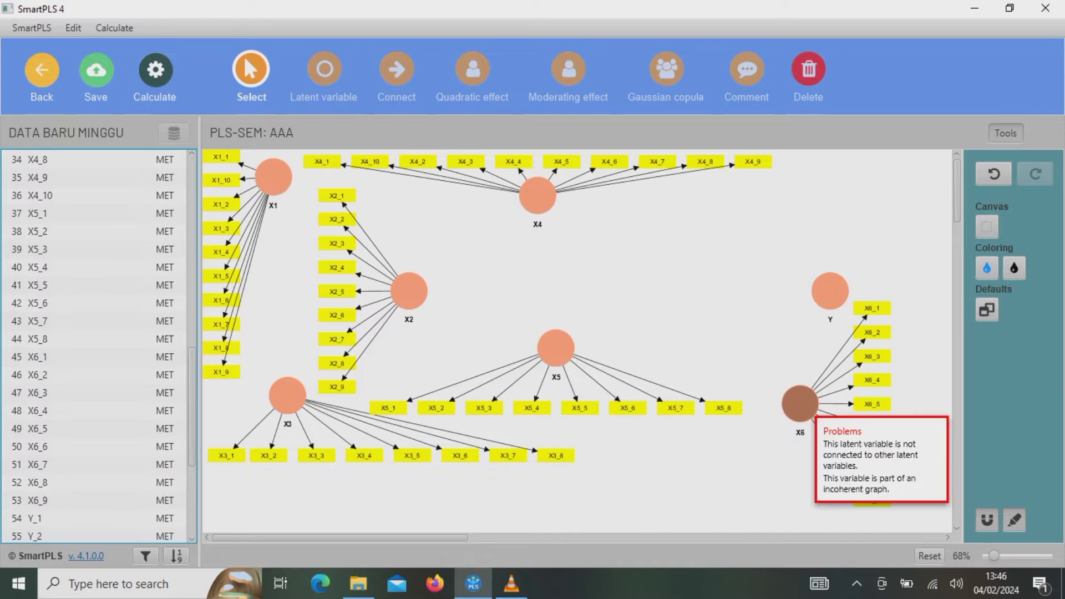
left_click(800, 403)
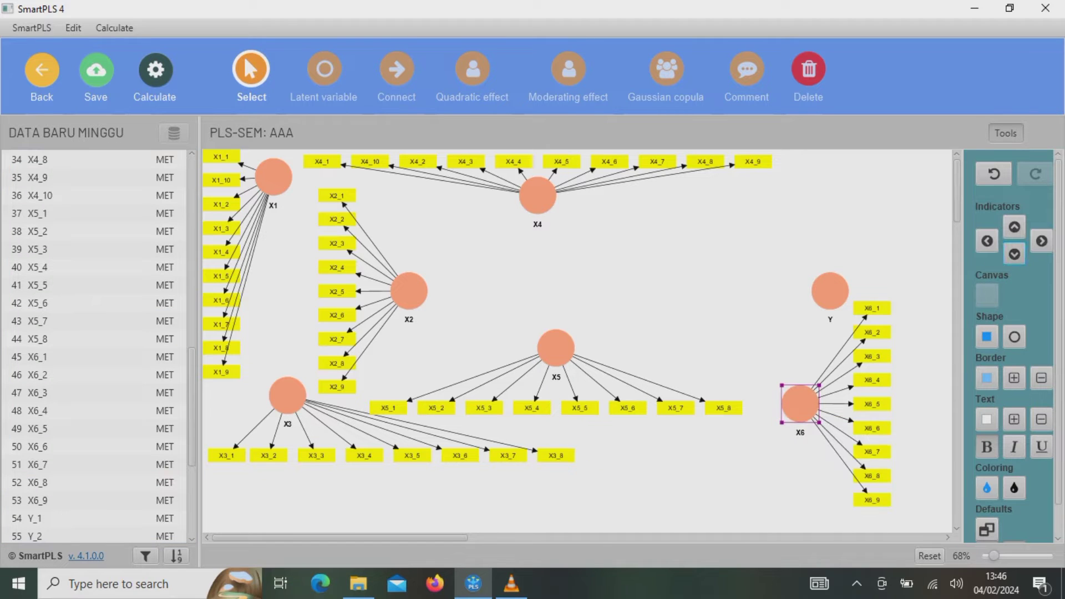
left_click(1014, 253)
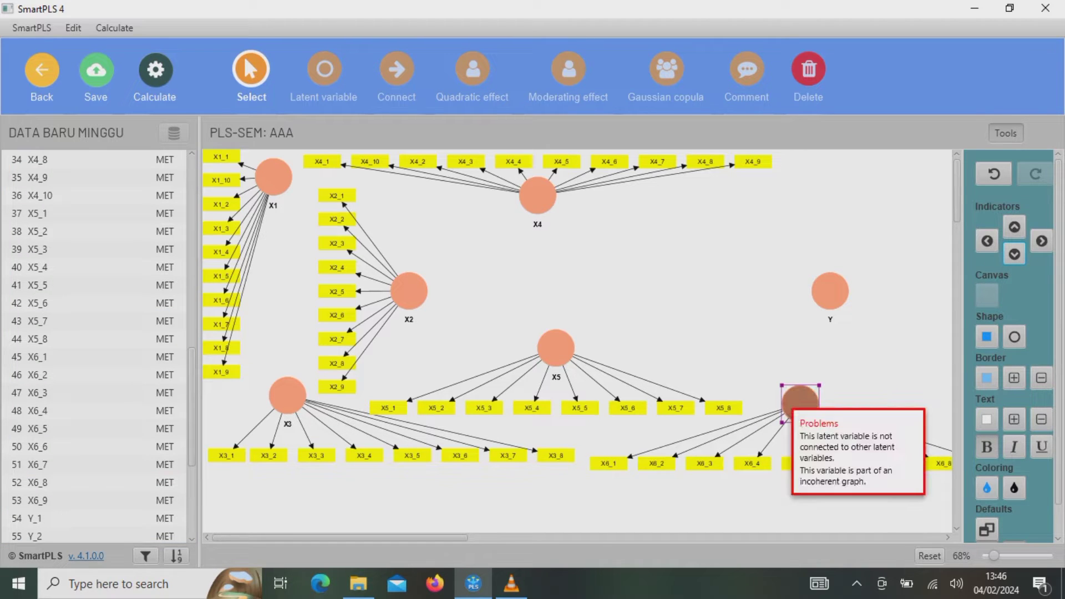
left_click_drag(799, 403, 724, 435)
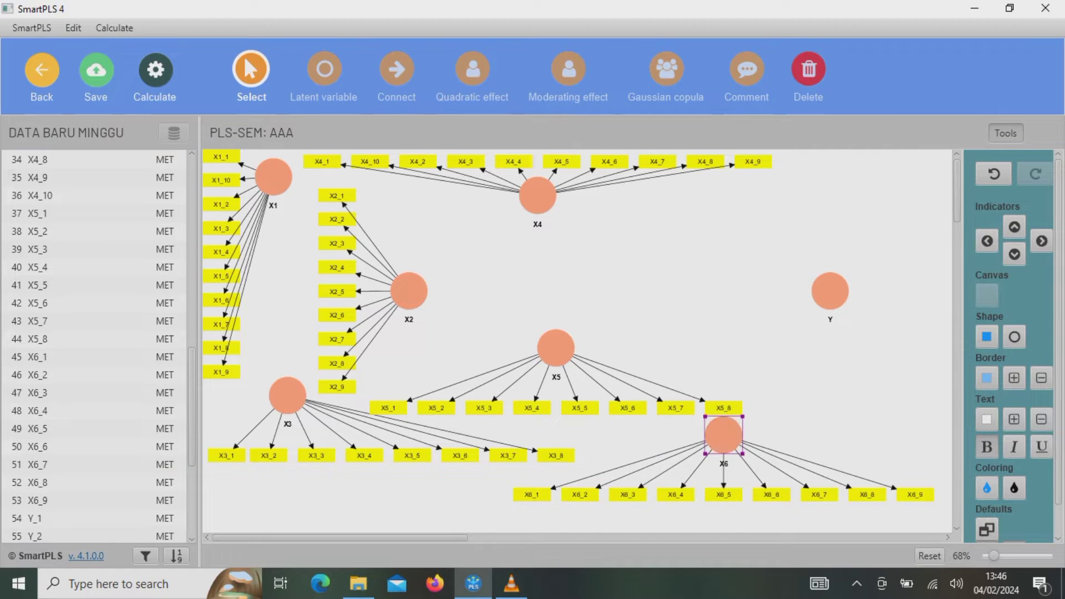
- Assign indicators Y_1 through Y_14 from the data list to the latent variable Y
left_click(35, 518)
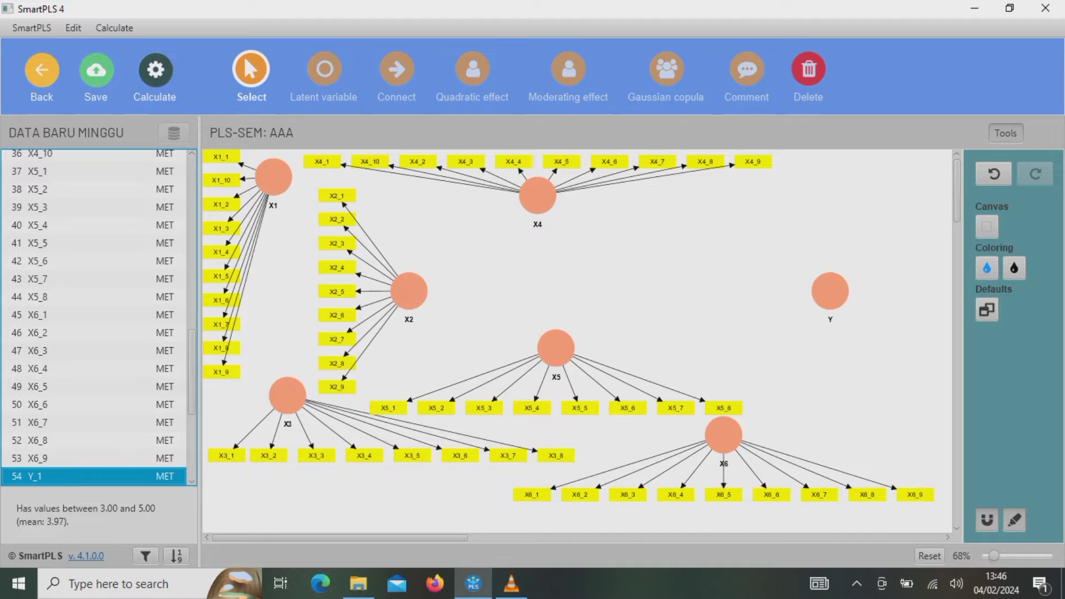
key("shift+Down")
key("shift+Down")
key("shift+Down")
key("shift+Down")
key("shift+Down")
key("shift+Down")
key("shift+Down")
key("shift+Down")
key("shift+Down")
key("shift+Down")
key("shift+Down")
key("shift+Down")
key("shift+Down")
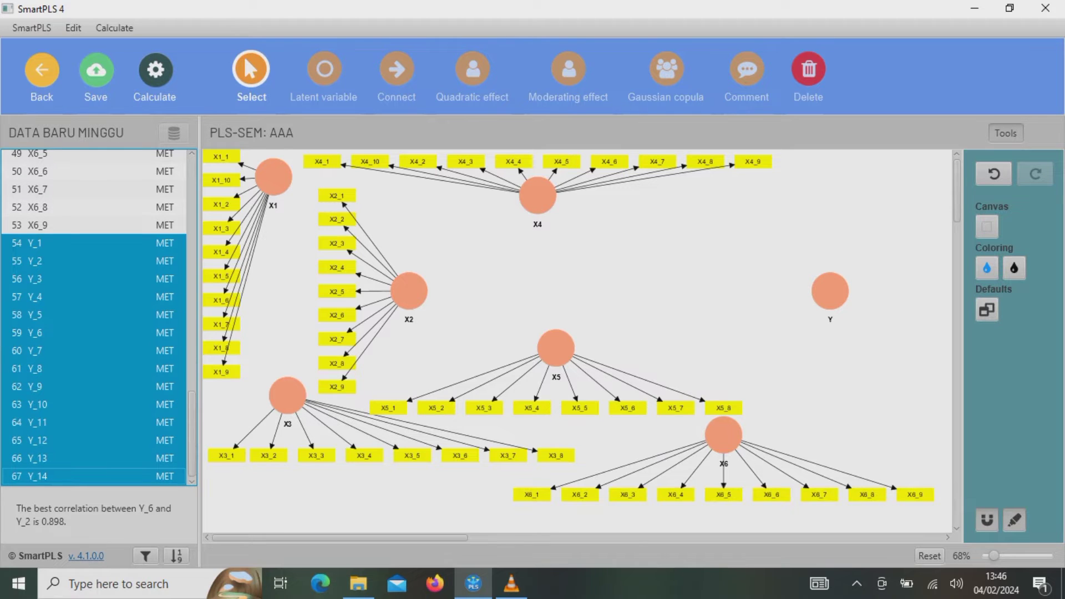
left_click_drag(37, 476, 830, 290)
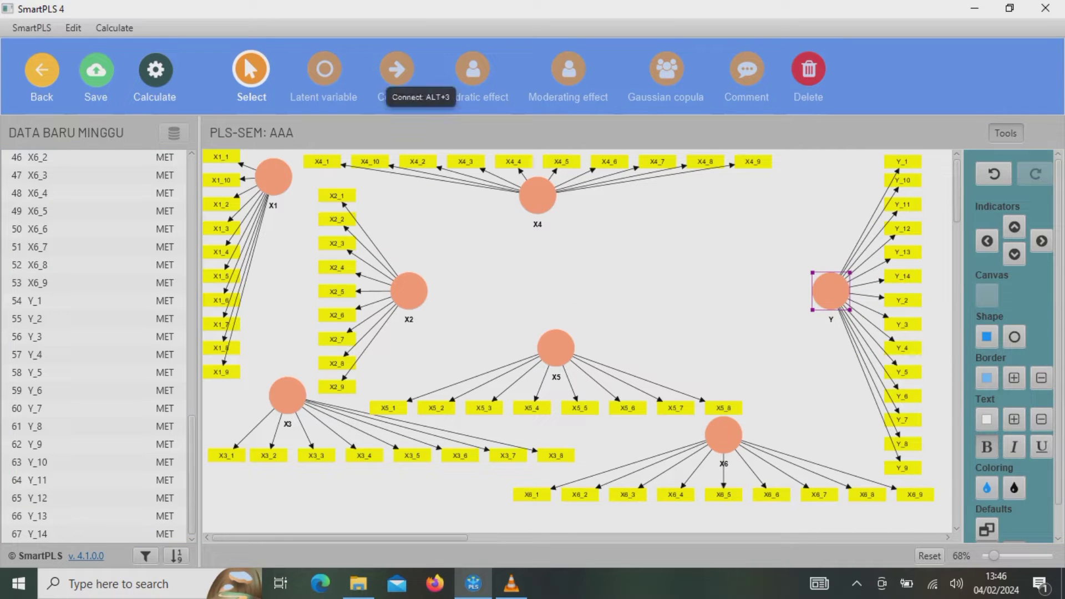
- Connect X1, X2, X3, X4 and X5 each to Y with a structural path
left_click(398, 71)
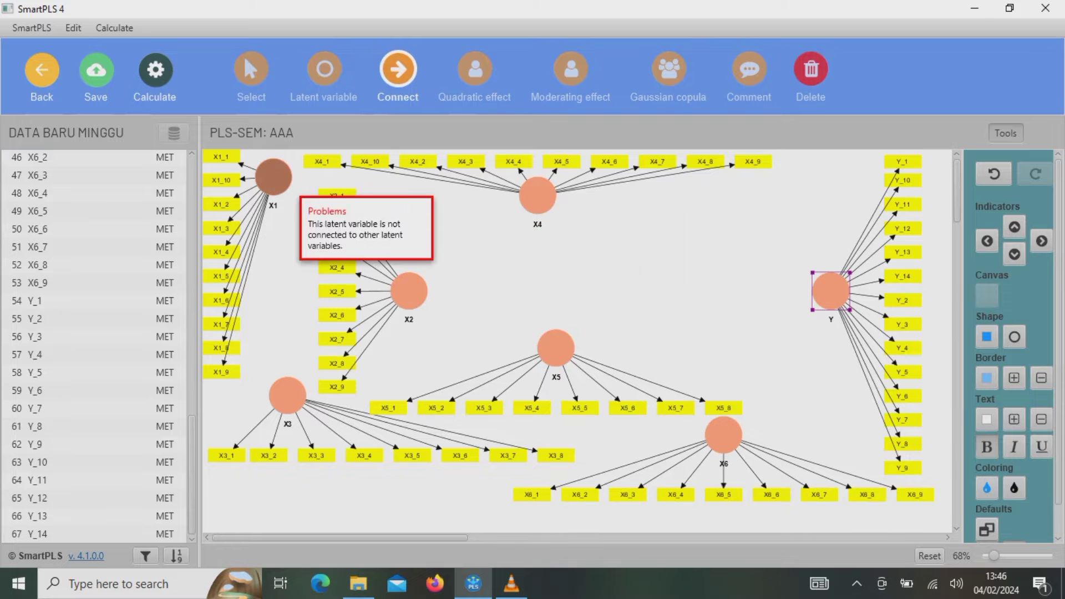
left_click_drag(274, 176, 842, 288)
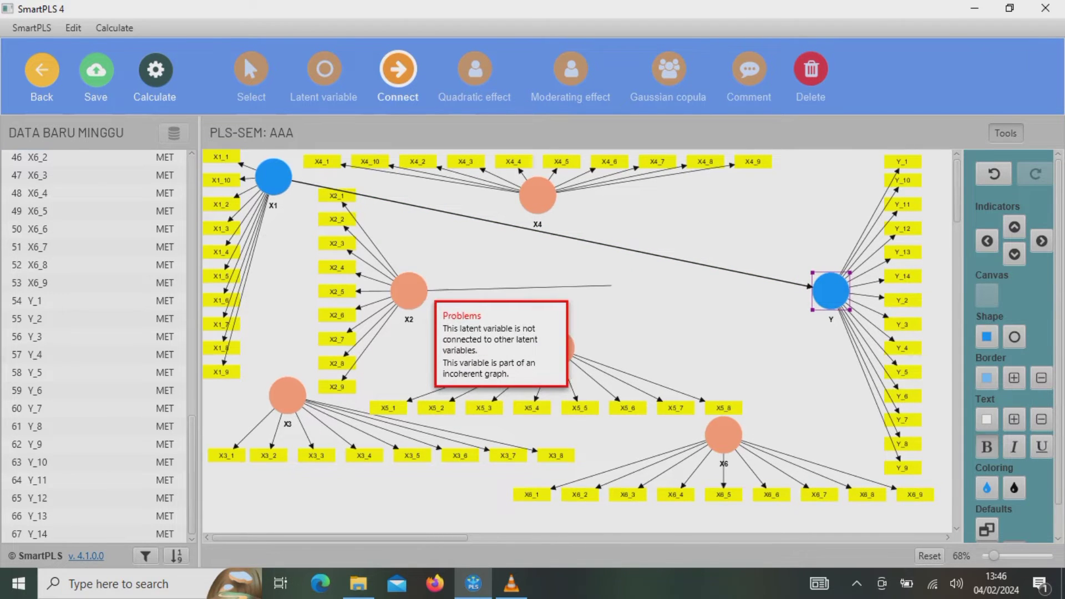
left_click_drag(408, 290, 831, 291)
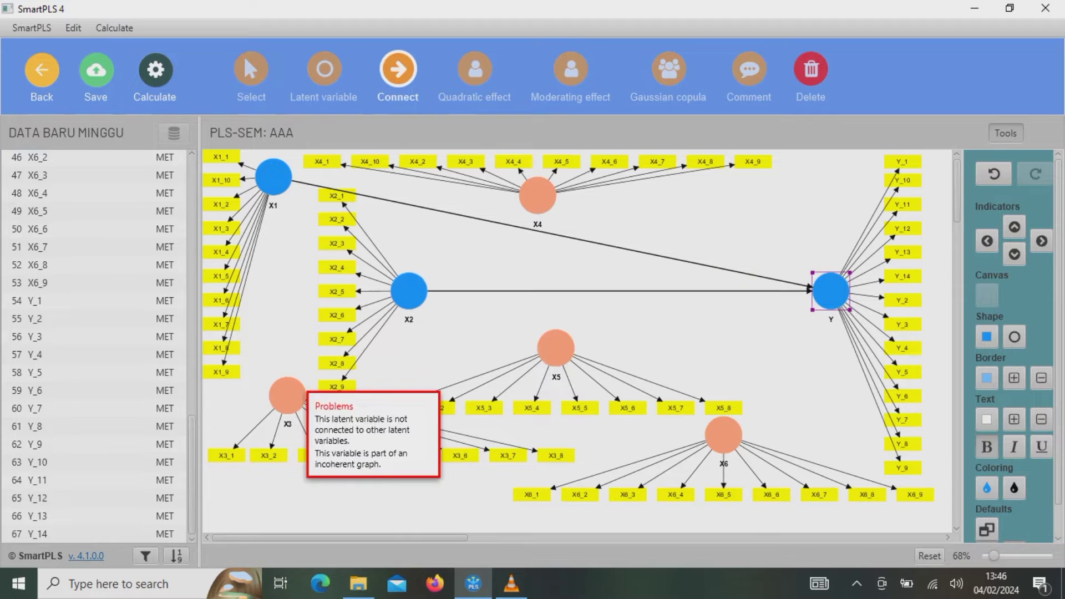
left_click_drag(287, 395, 831, 290)
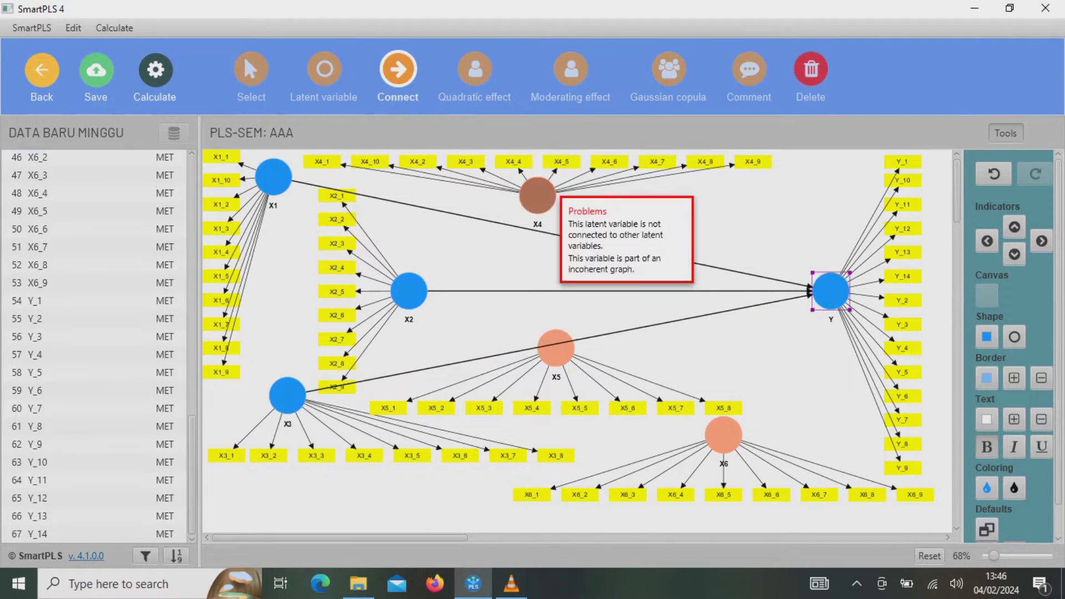
left_click_drag(537, 196, 820, 287)
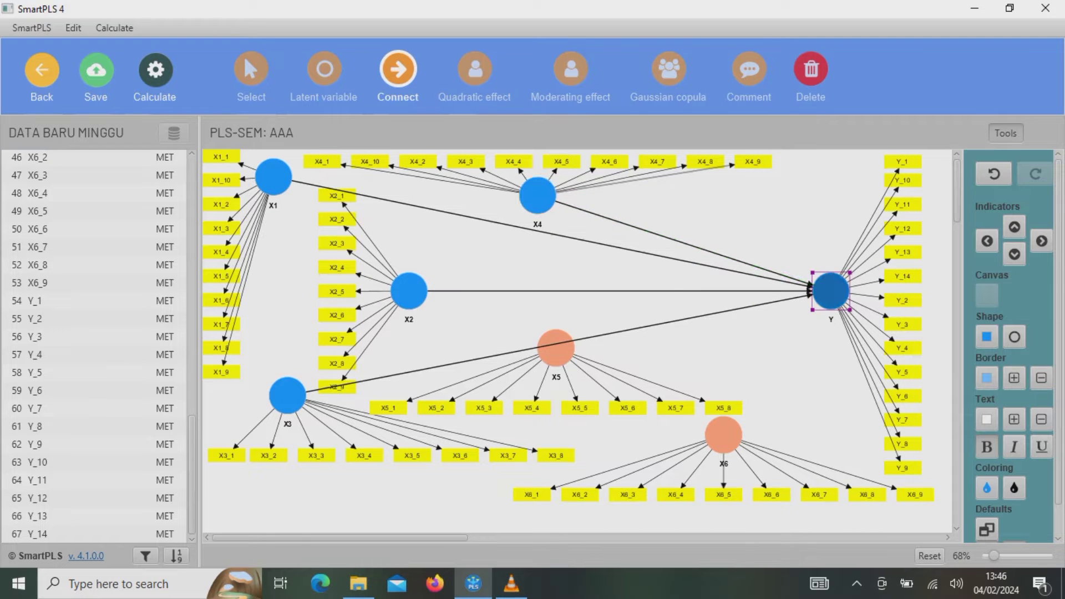
left_click_drag(556, 348, 829, 290)
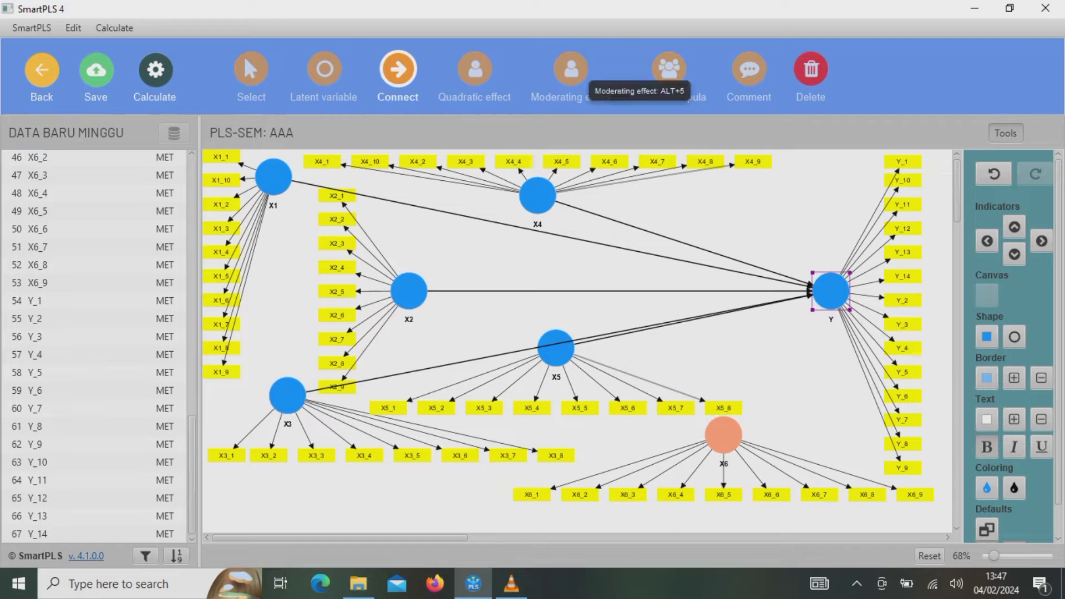
- Add X6 as a moderating effect on the paths to Y from X4, X1, X2 and X5
key("alt+5")
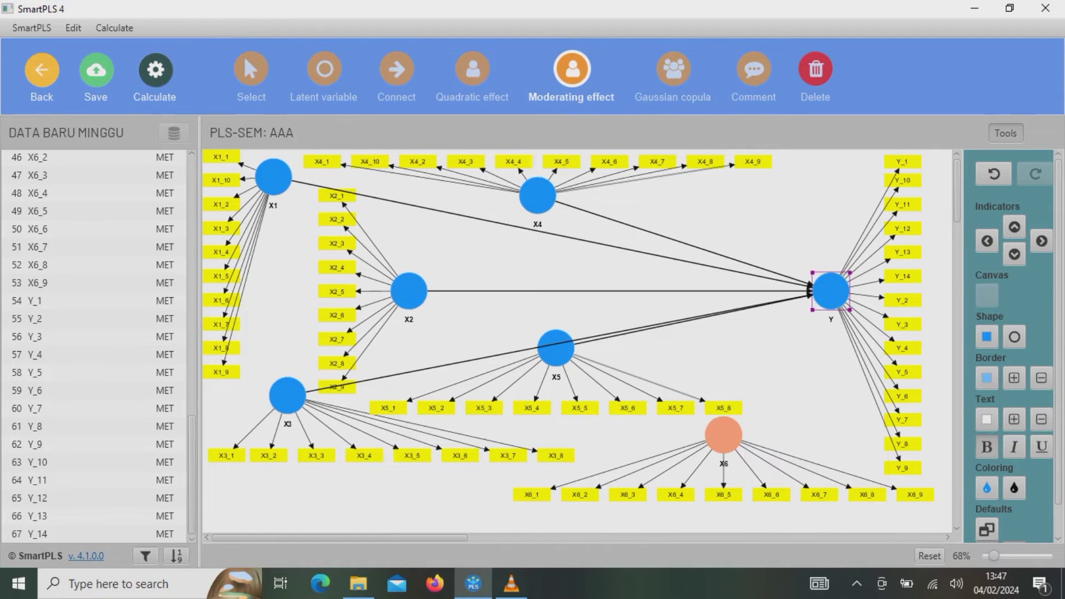
left_click(723, 434)
left_click(703, 251)
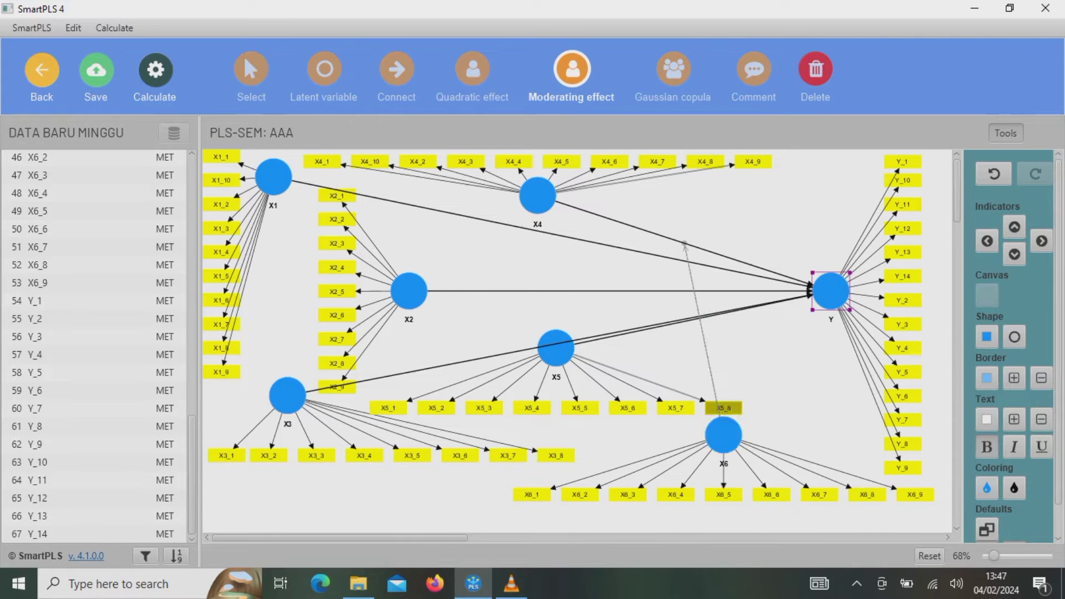
left_click(723, 434)
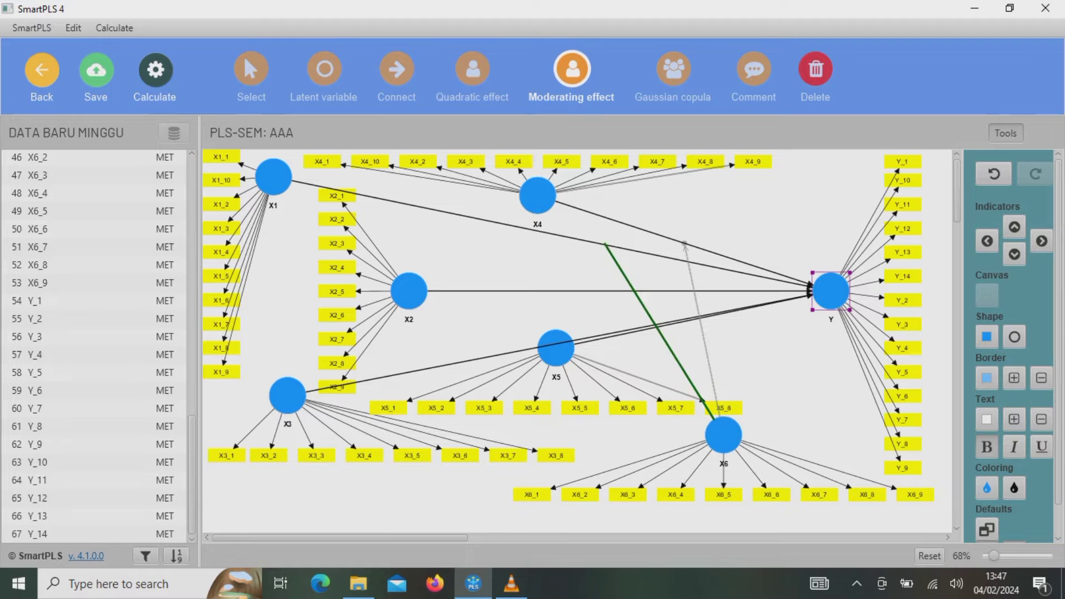
left_click(552, 234)
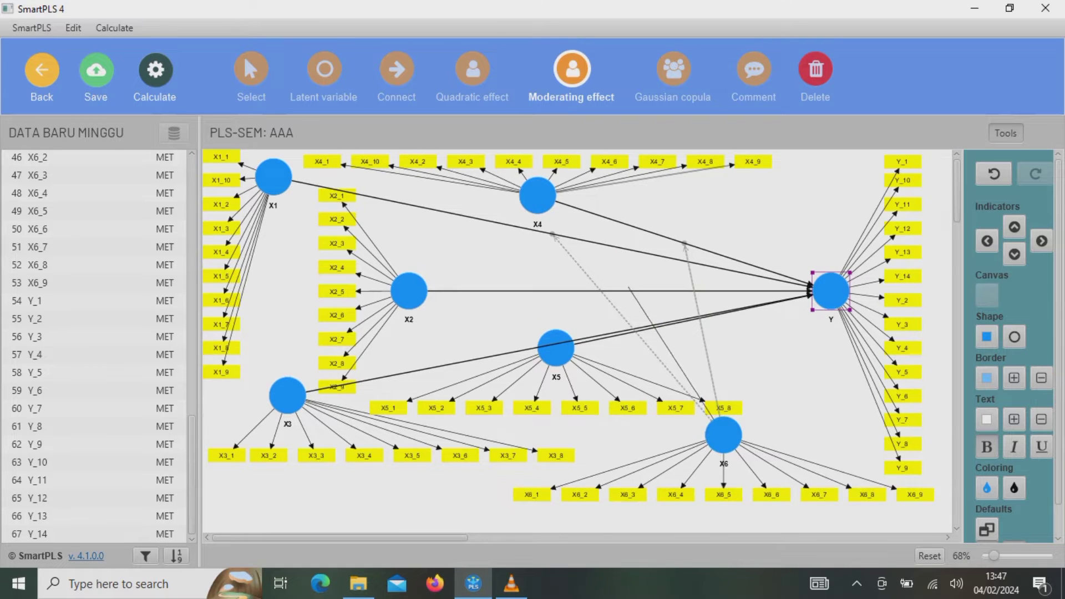
left_click(723, 434)
left_click(624, 291)
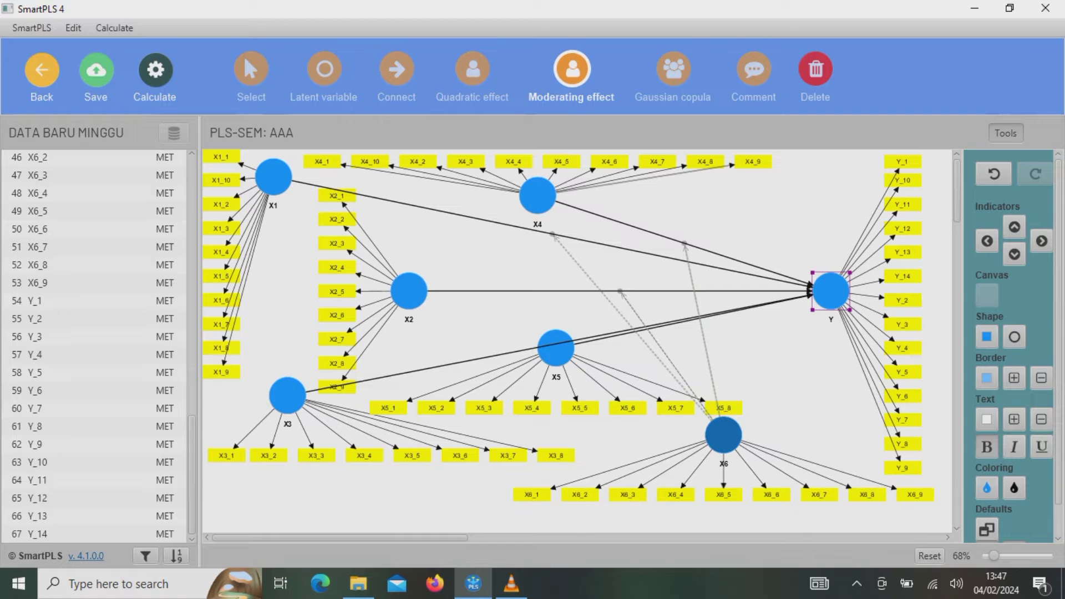
left_click(724, 435)
left_click(694, 321)
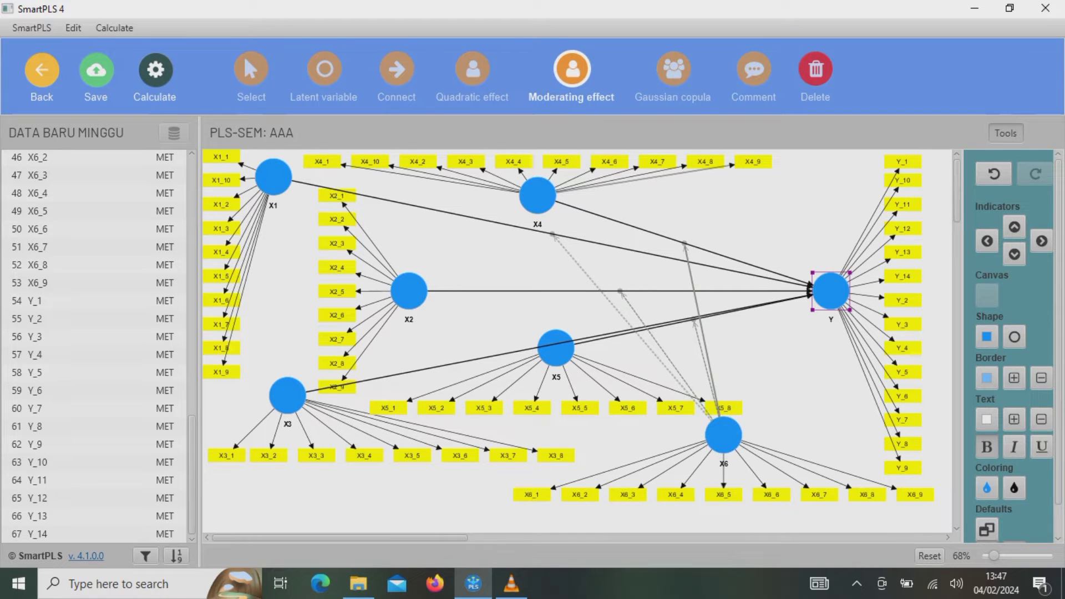
- Try to add X6 as a moderating effect on the path from X3 to Y
left_click(724, 434)
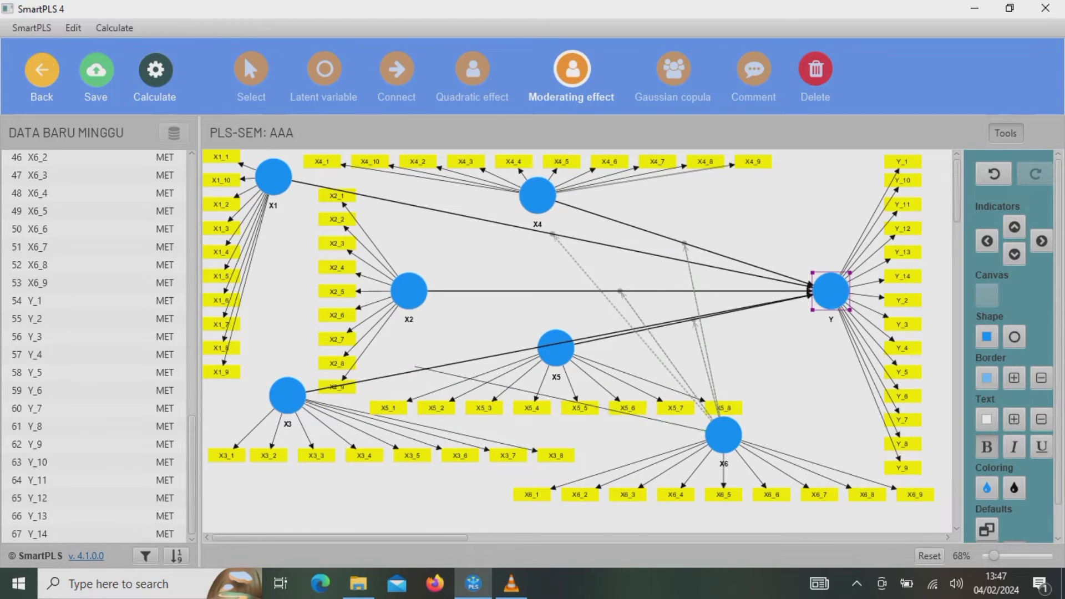
left_click(415, 367)
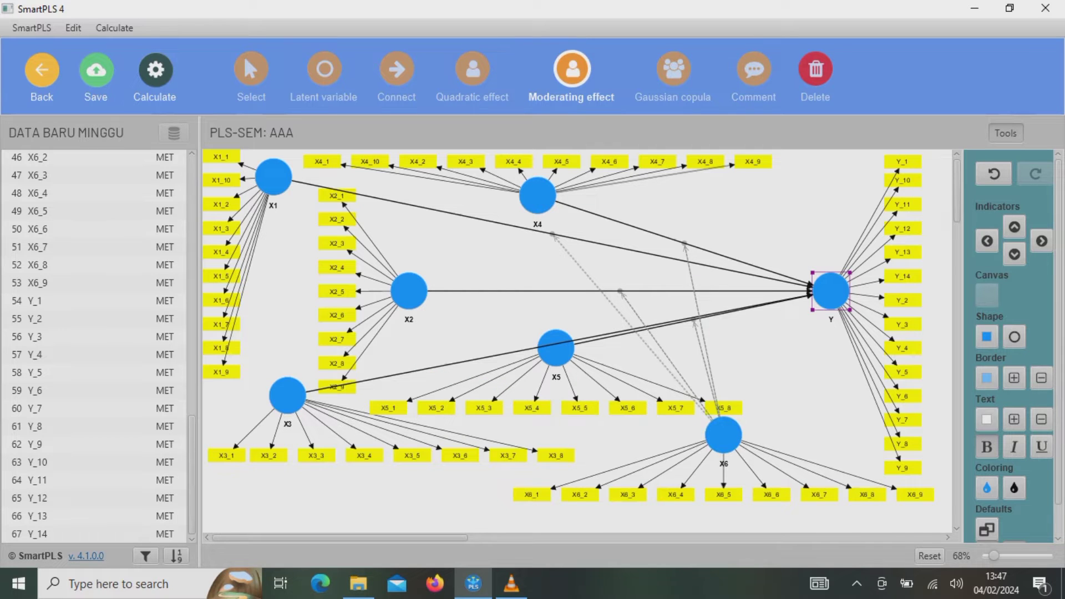
left_click(723, 434)
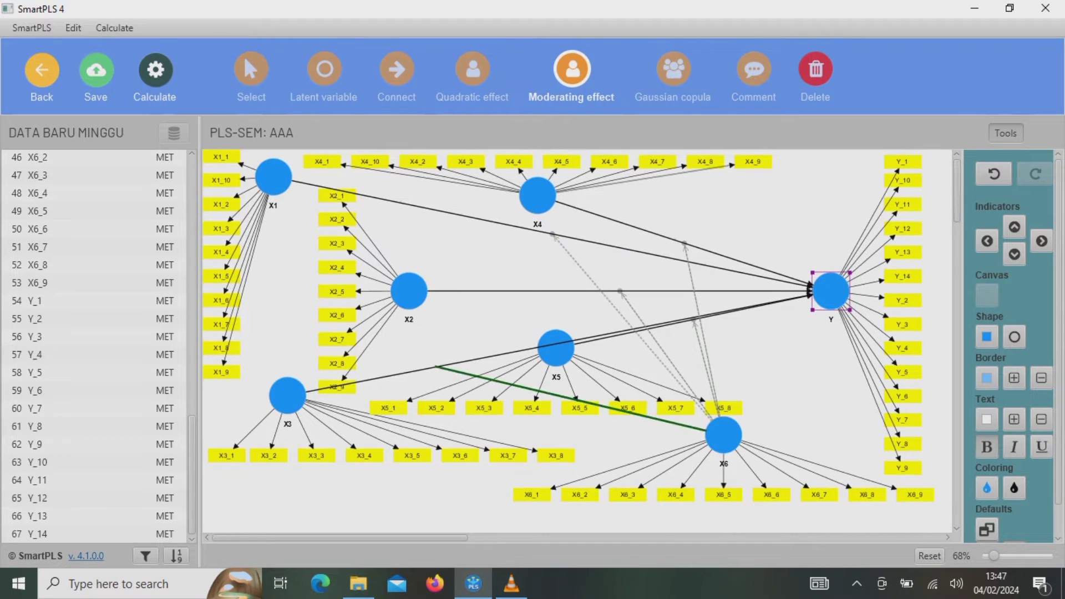
left_click(438, 365)
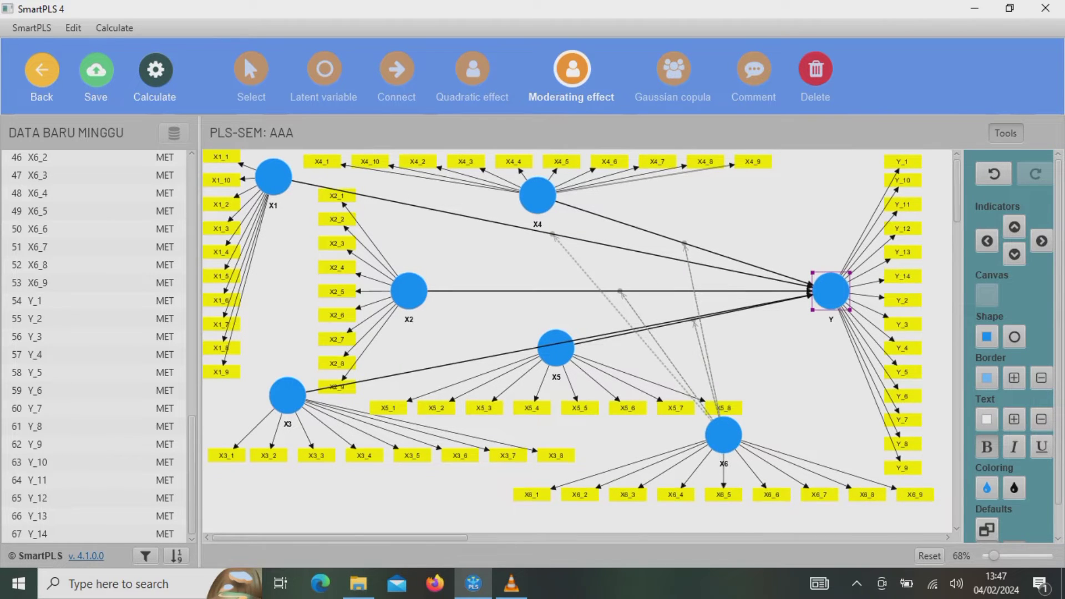
key("Escape")
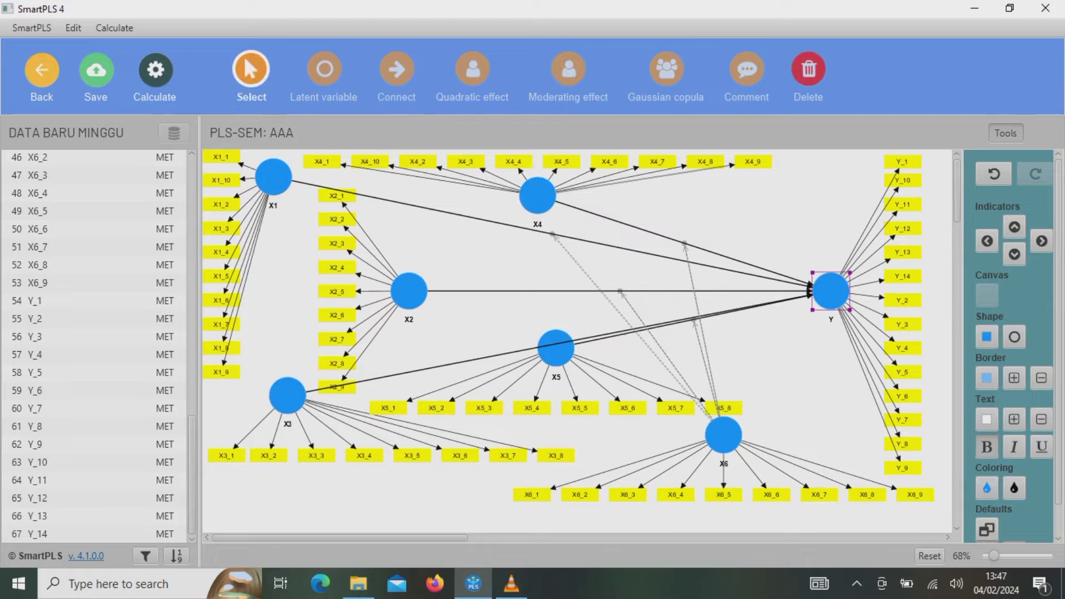
- Move X3 with its indicators slightly down and left, and make X6 moderate the path from X3 to Y
left_click_drag(287, 395, 273, 419)
left_click(281, 434)
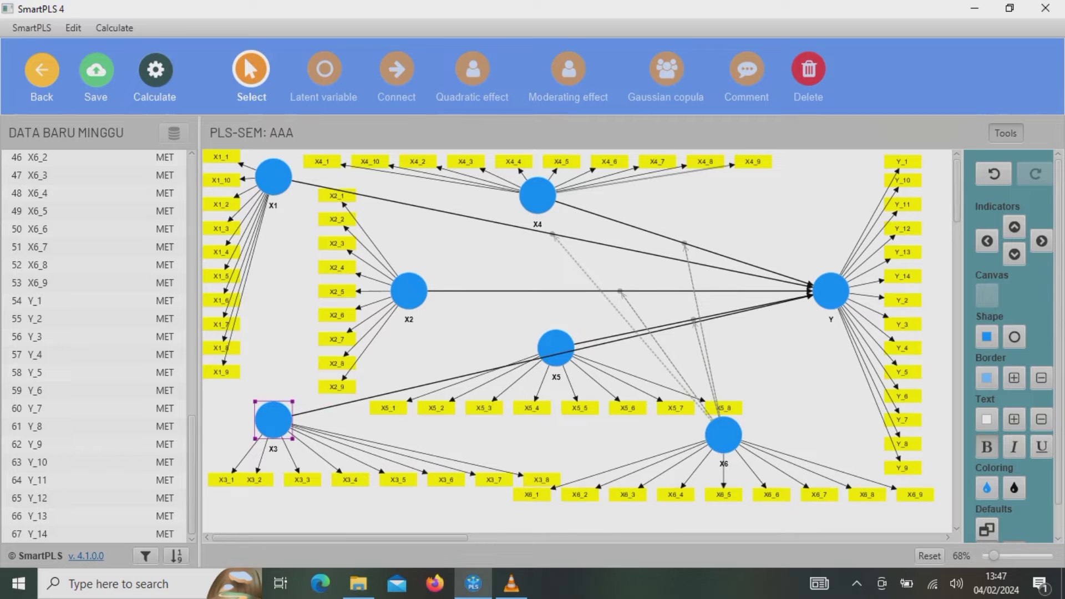
key("m")
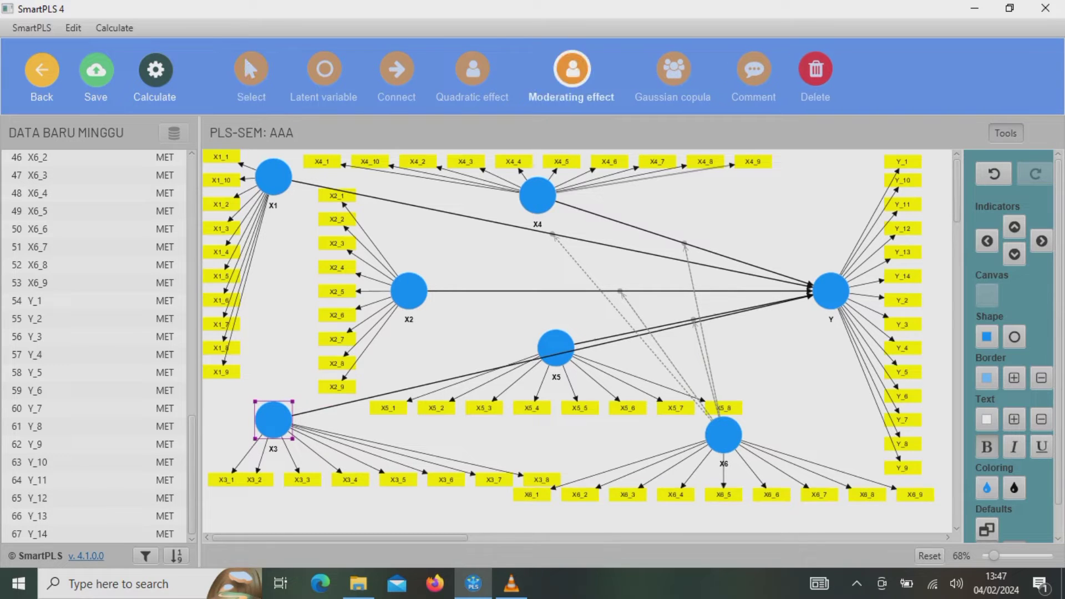
left_click(722, 435)
left_click(596, 346)
- Calculate the model with the standard PLS-SEM algorithm, keeping its default settings
left_click(155, 72)
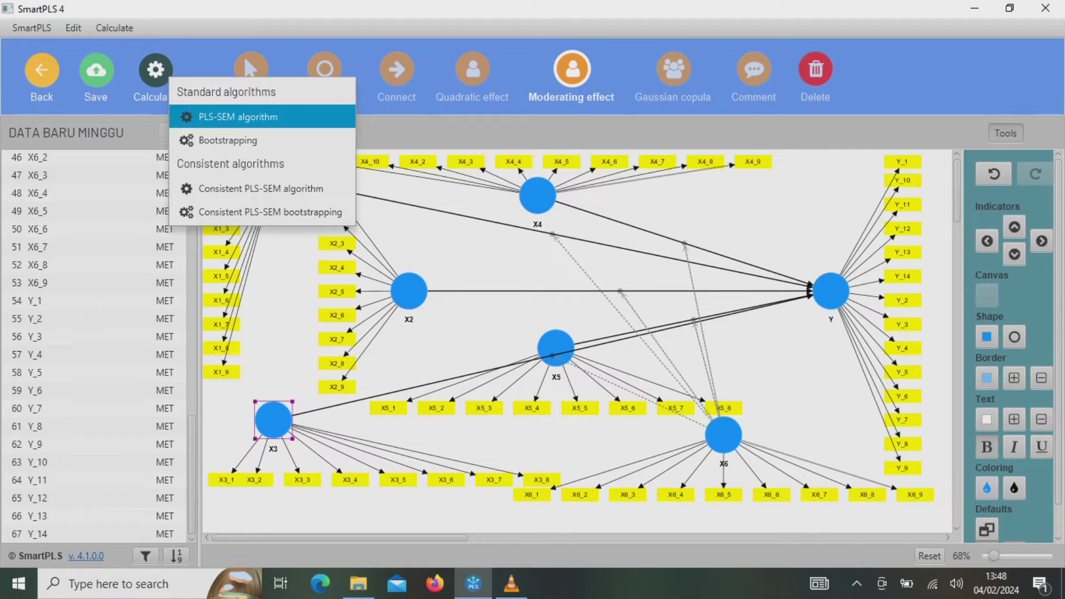
left_click(237, 117)
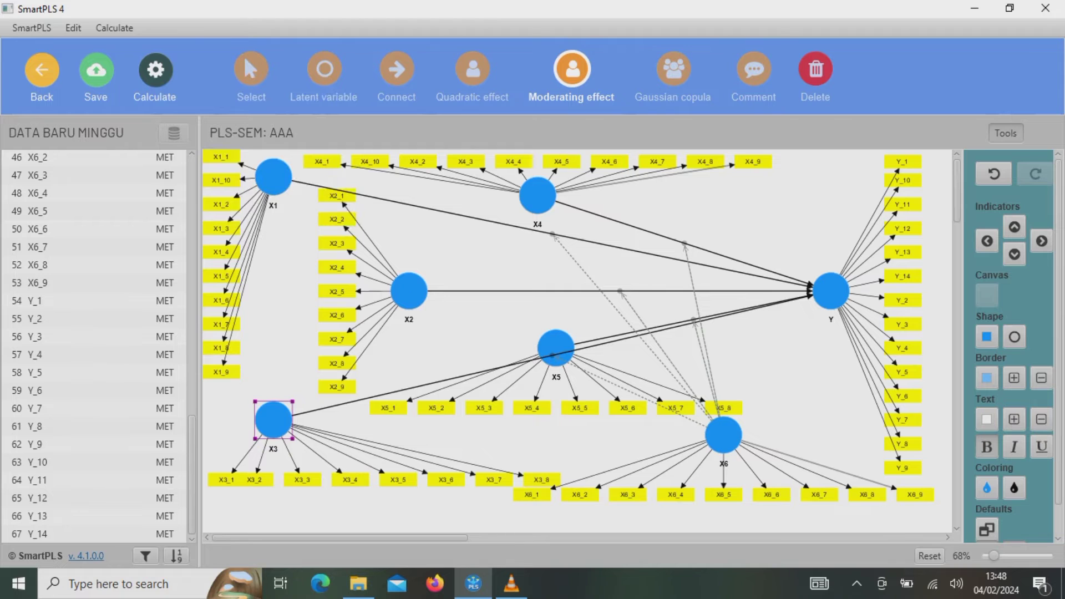
key("Return")
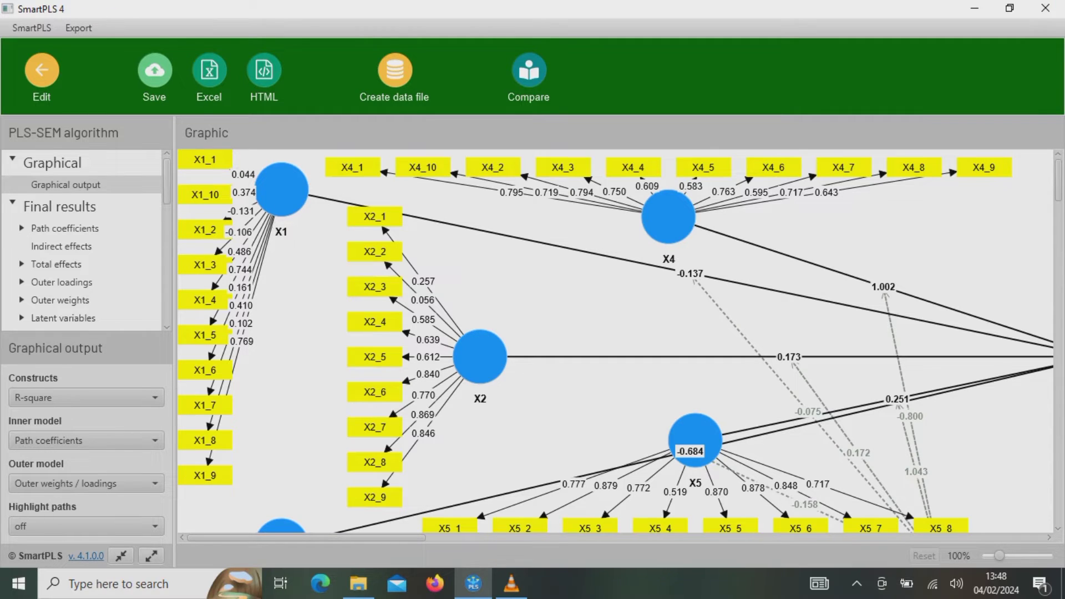
- Examine the outer loadings matrix for all indicators of X1 to X6, Y and the interaction terms
left_click(62, 282)
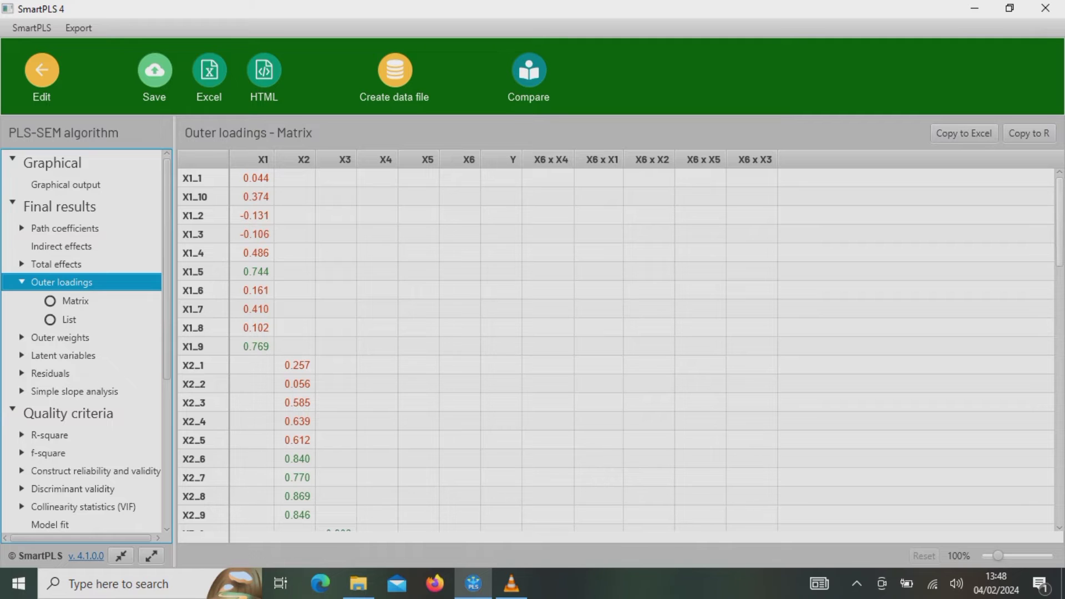
scroll(615, 344, "down", 4)
scroll(615, 350, "down", 8)
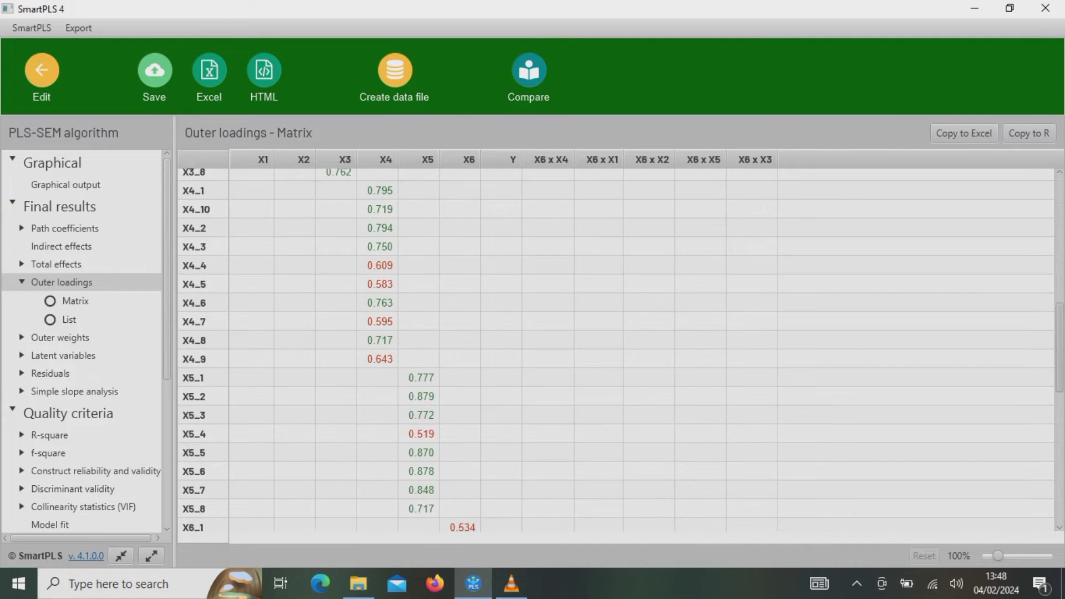
scroll(616, 350, "down", 4)
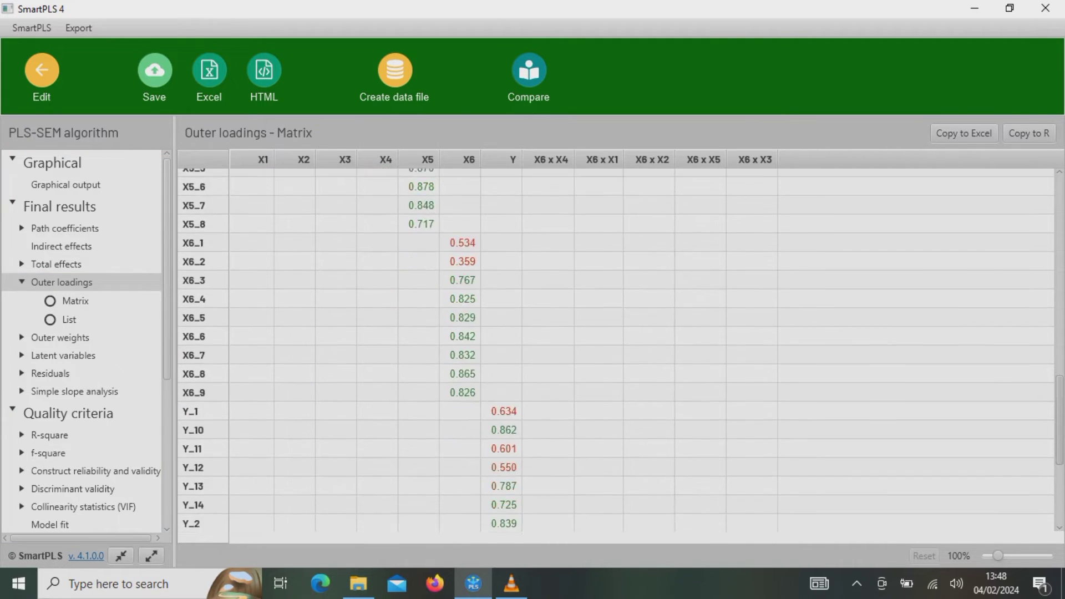
scroll(615, 349, "down", 1)
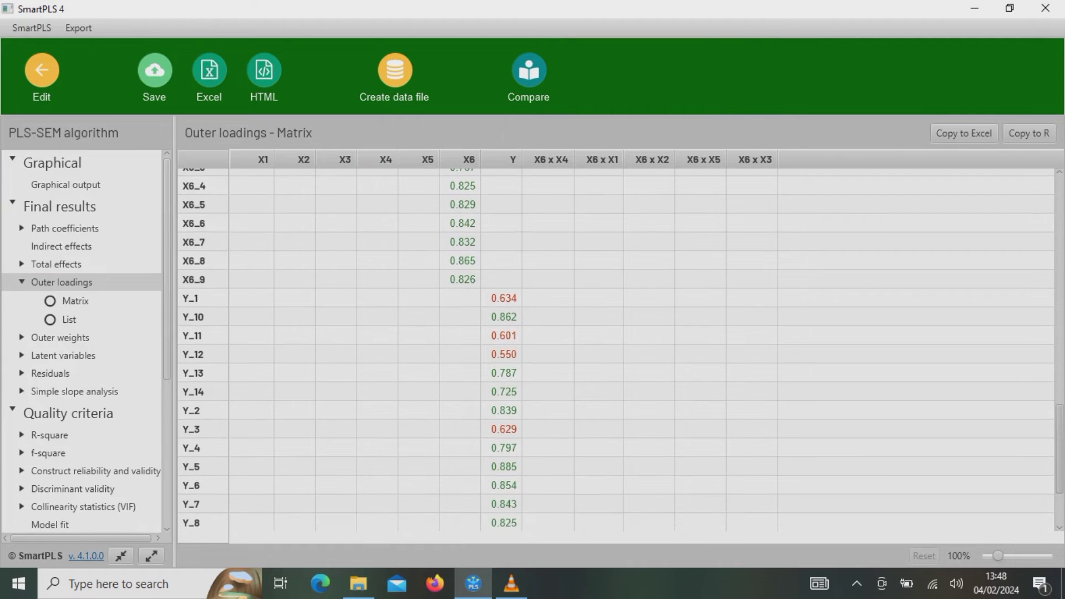
scroll(615, 349, "down", 3)
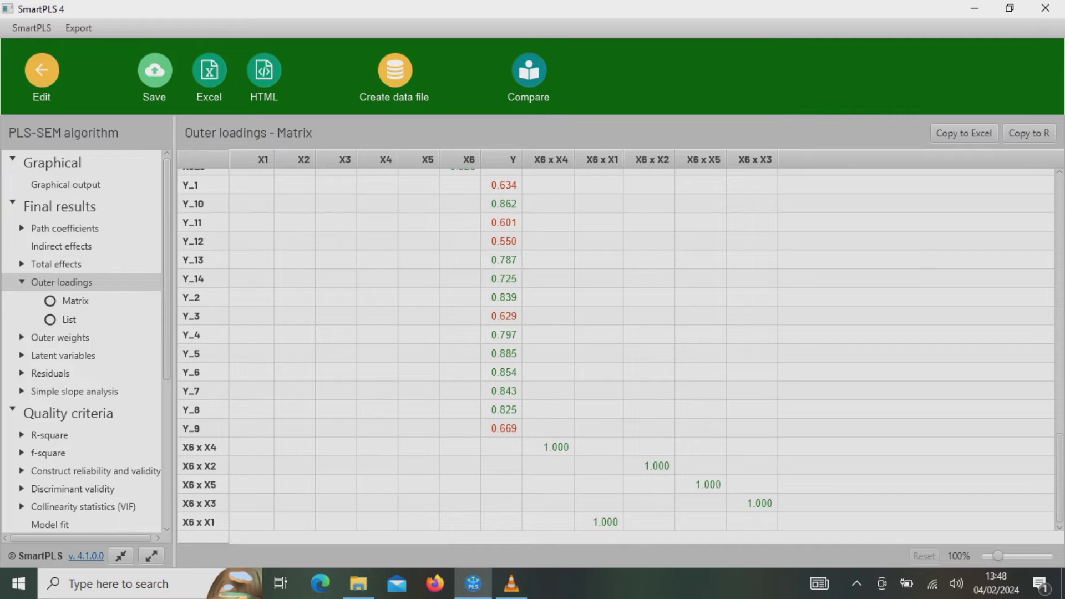
- Check the construct reliability and validity overview, focusing on the average variance extracted of X1, X2 and X4
left_click(95, 470)
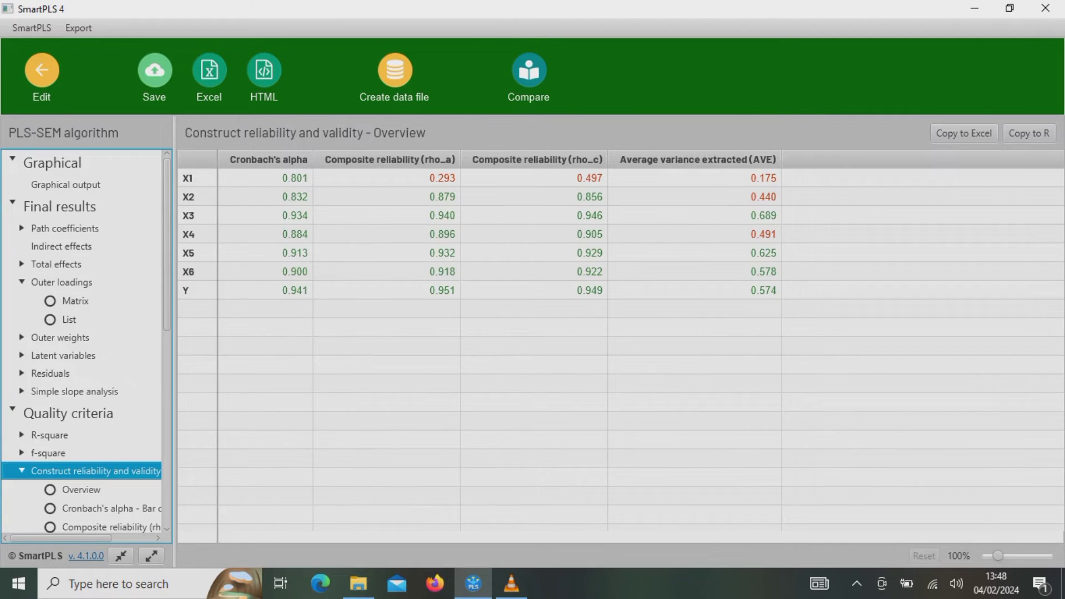
left_click(694, 178)
left_click_drag(694, 196, 694, 234)
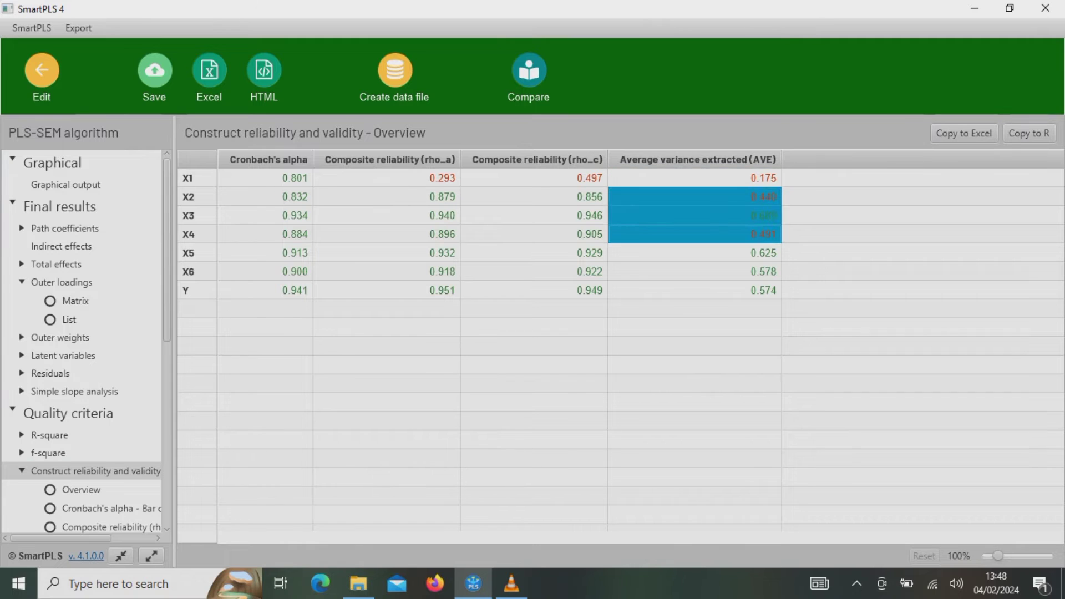
left_click(694, 234)
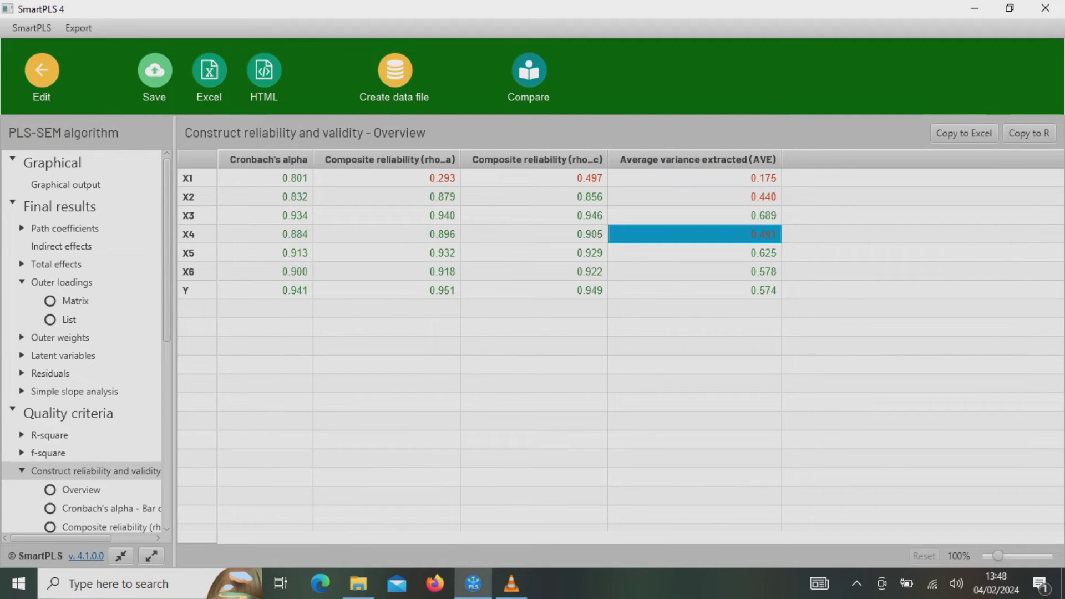
- Return to editing the model and delete indicators X1_1, X1_2, X1_3, X1_6, X1_8 and X1_10 from X1
left_click(42, 69)
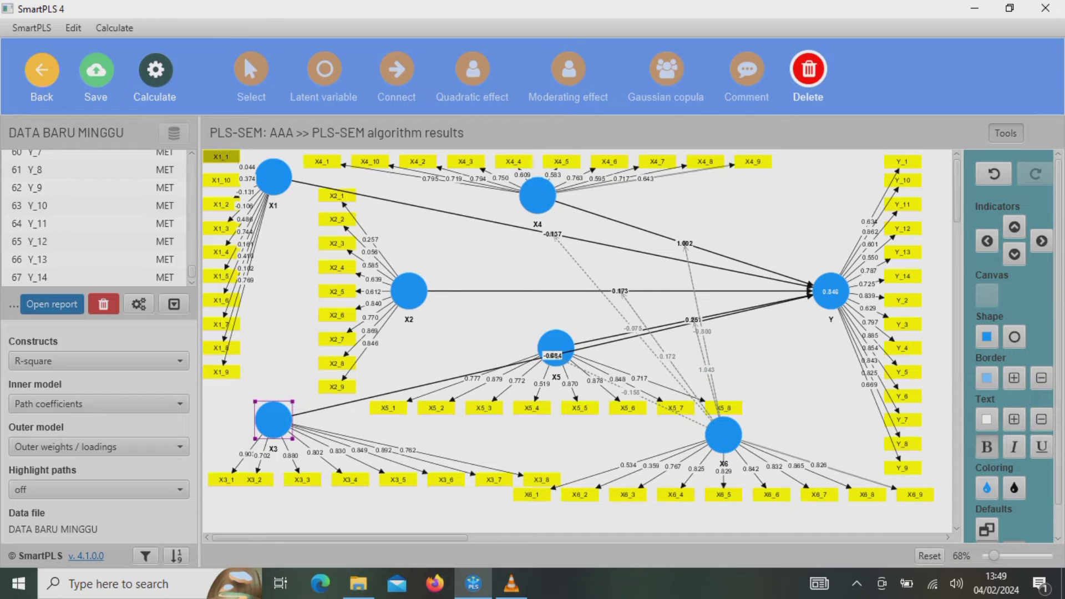
left_click(220, 156)
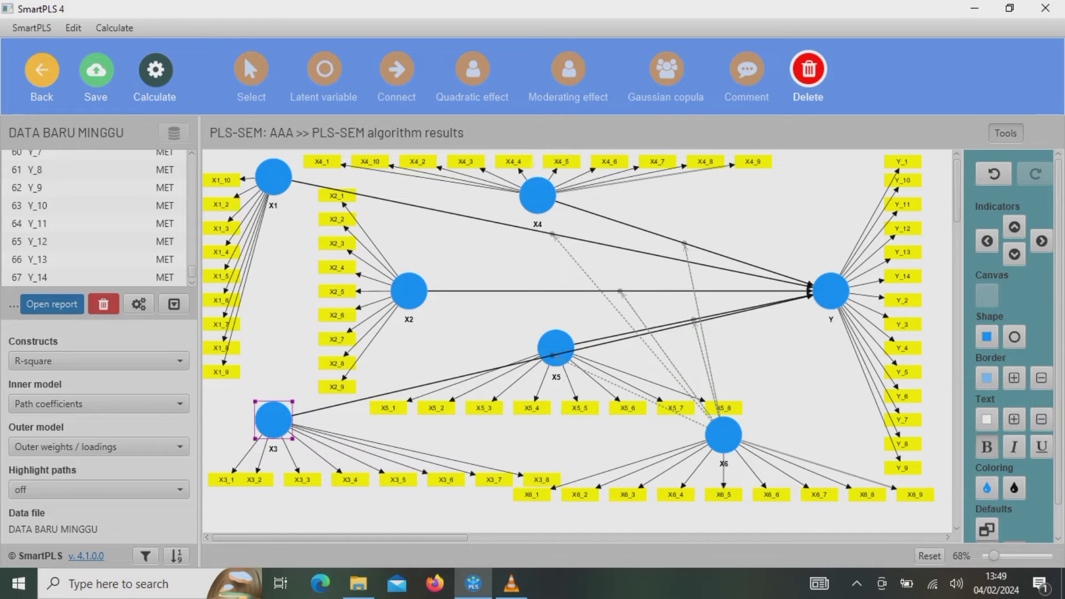
left_click(221, 204)
left_click(221, 228)
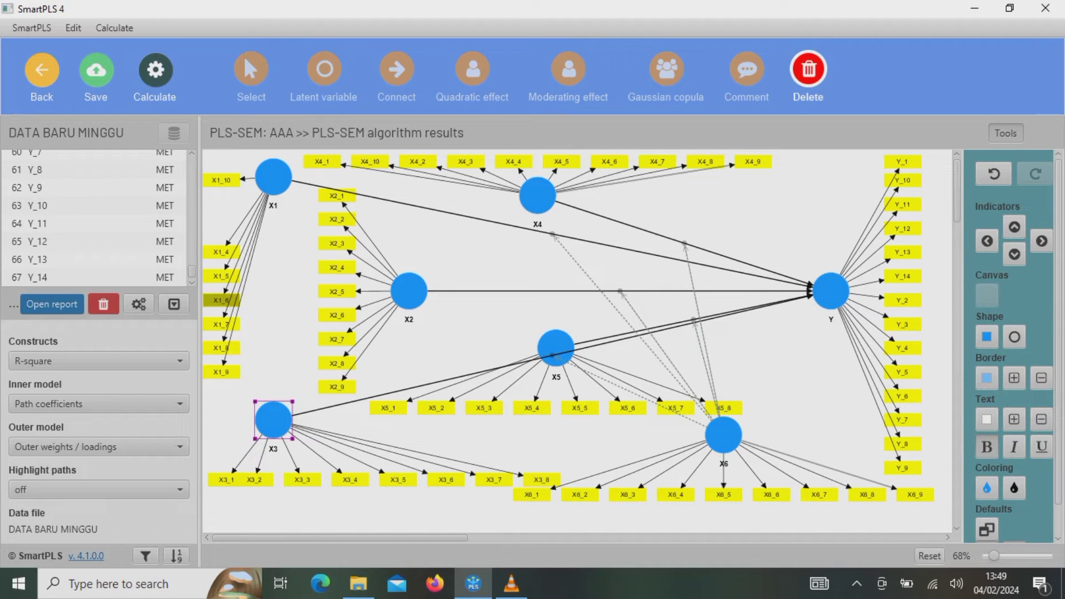
left_click(221, 301)
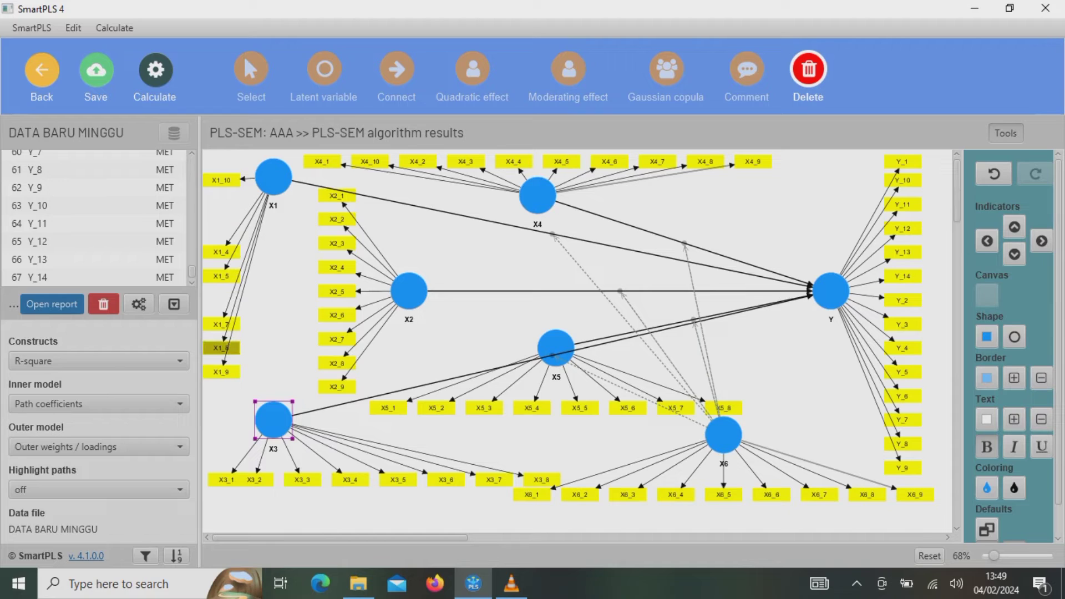
left_click(221, 347)
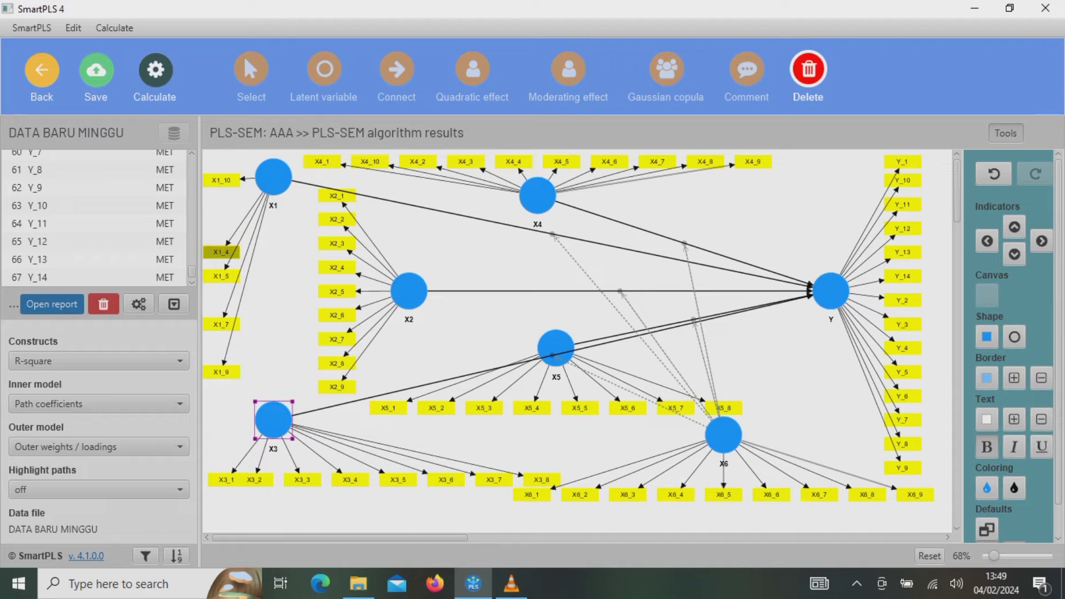
left_click(221, 180)
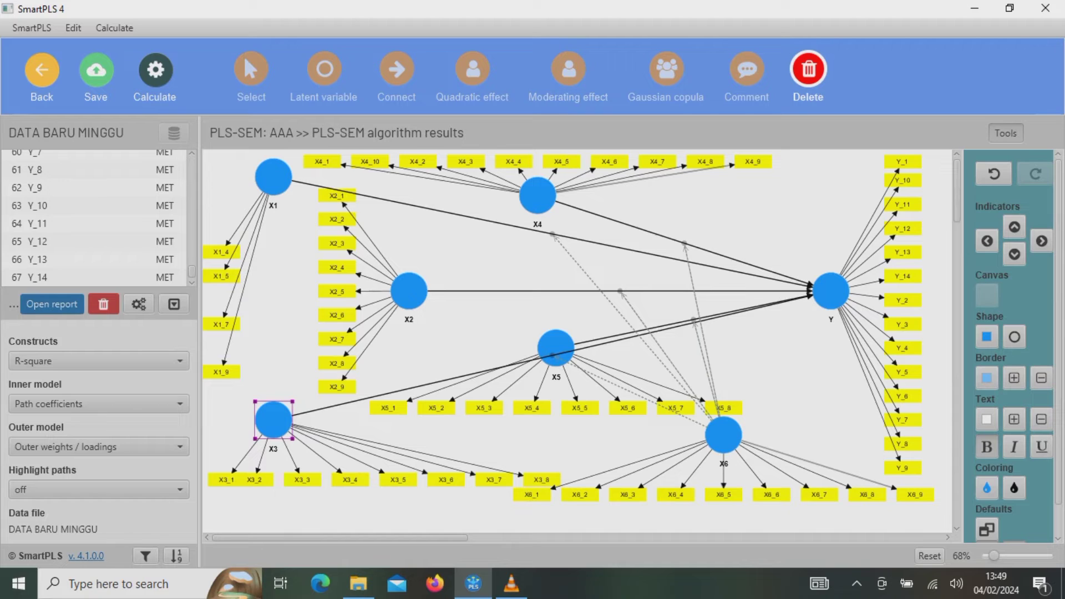
- Delete indicators X2_1 and X2_2 from X2, X4_5 and X4_7 from X4, and X6_1 and X6_2 from X6
left_click(337, 195)
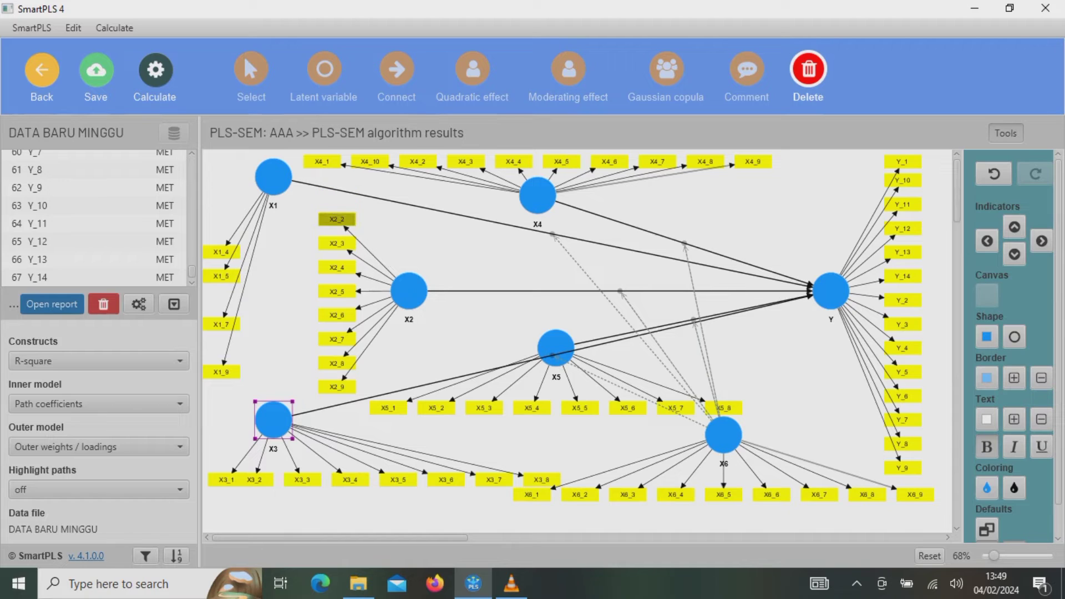
left_click(336, 219)
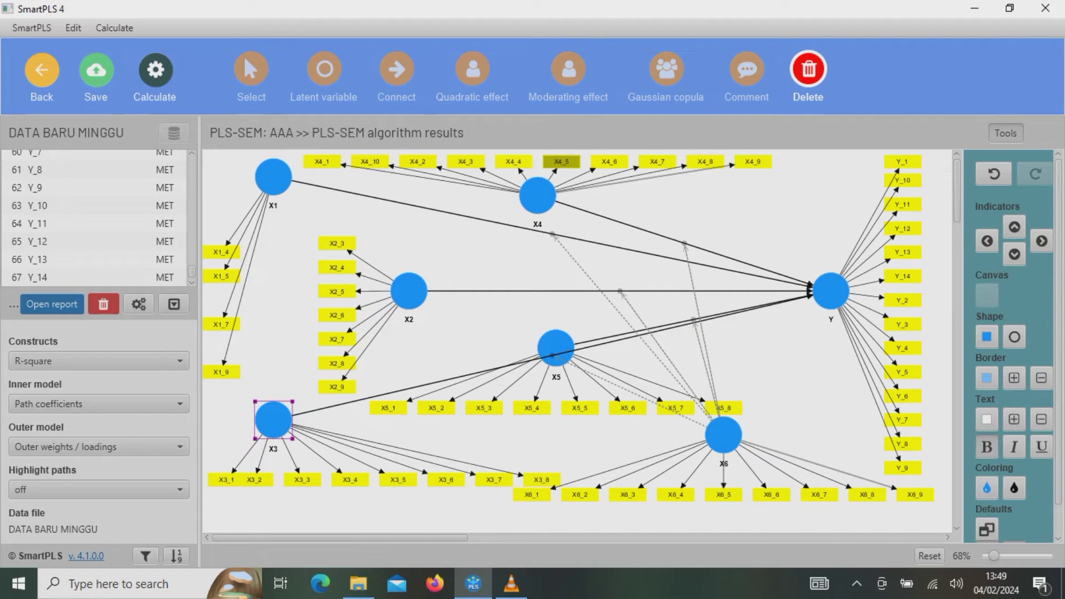
left_click(562, 161)
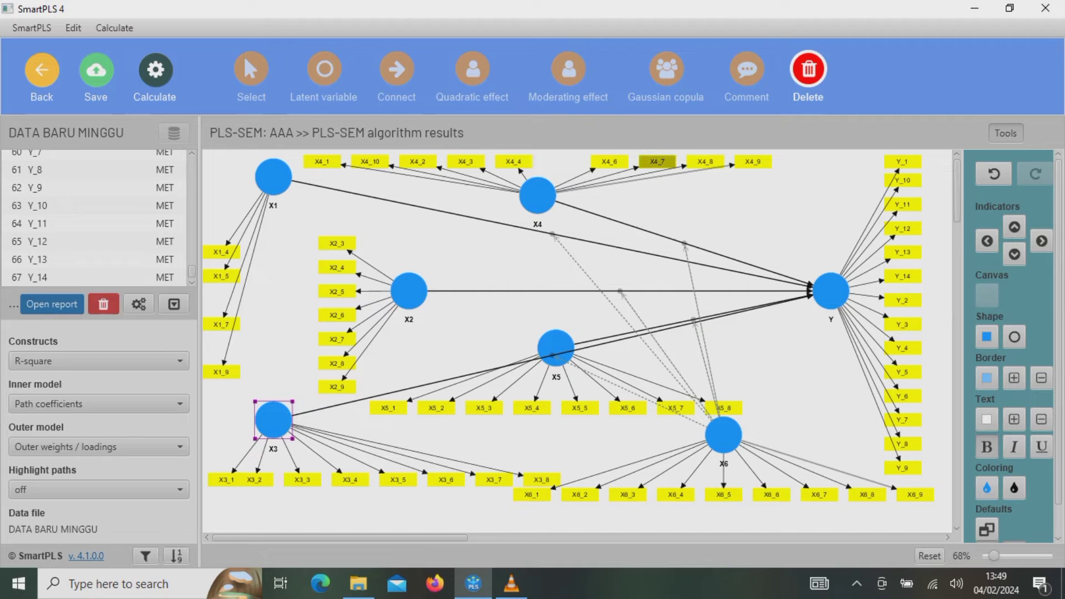
left_click(657, 161)
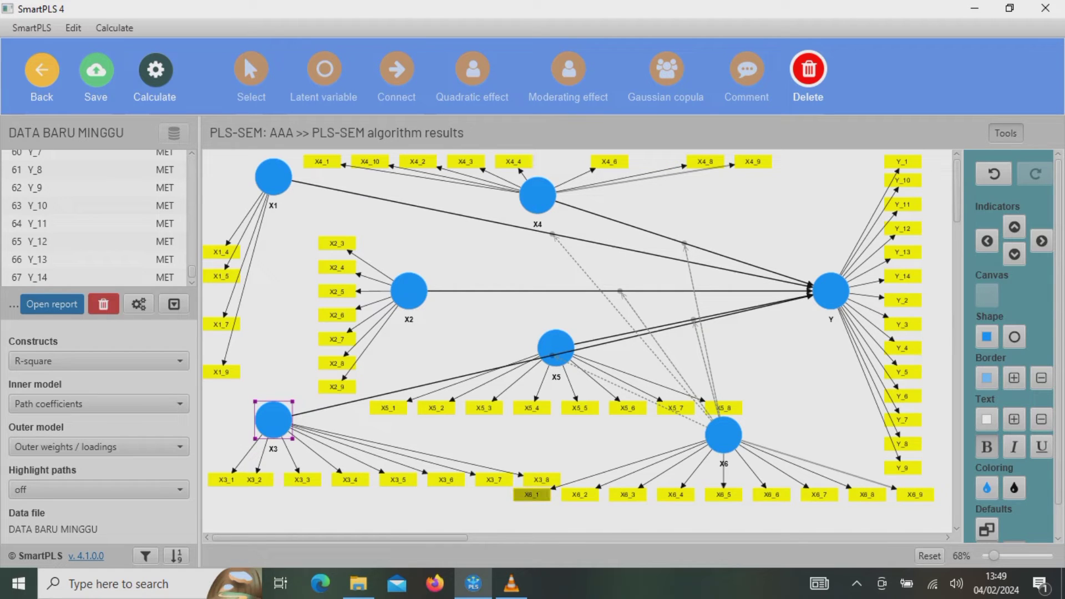
left_click(531, 494)
left_click(579, 494)
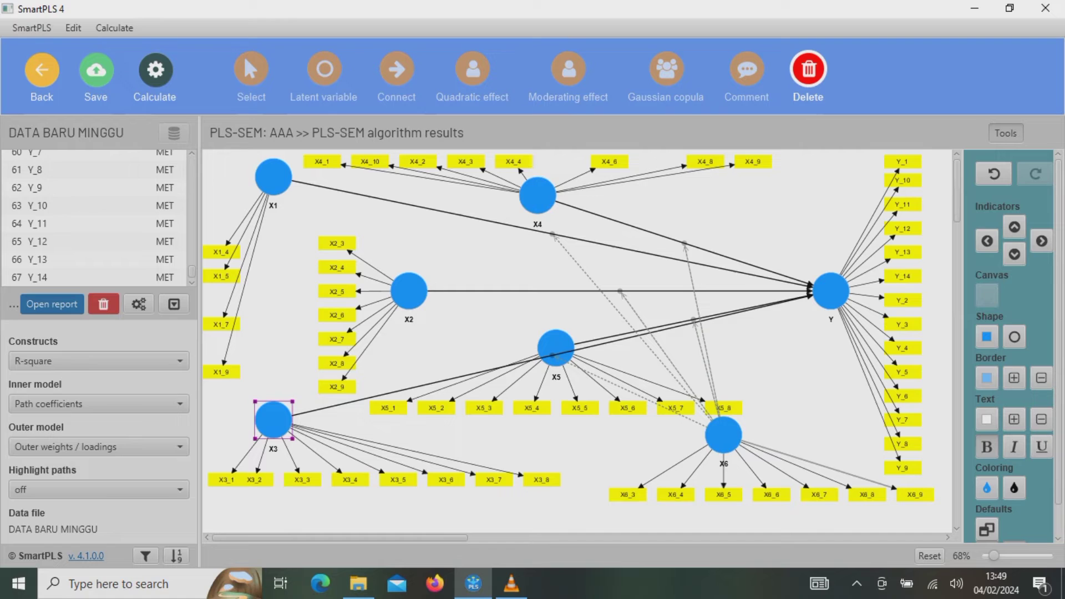
key("Escape")
- Realign the remaining indicators to the left of X1 and X2, above X4 and below X6
left_click(273, 176)
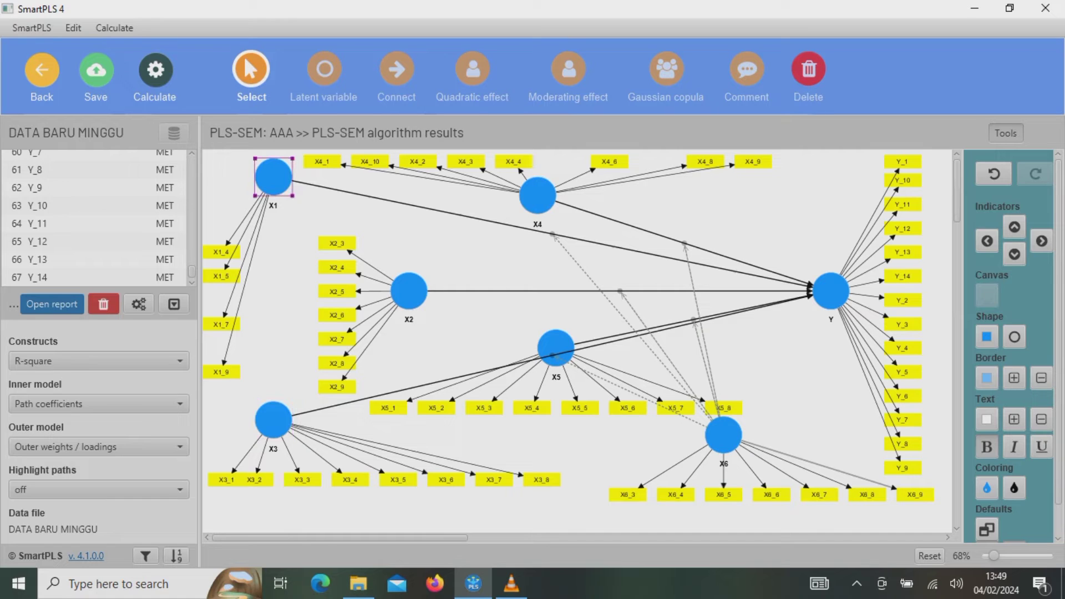
left_click(987, 241)
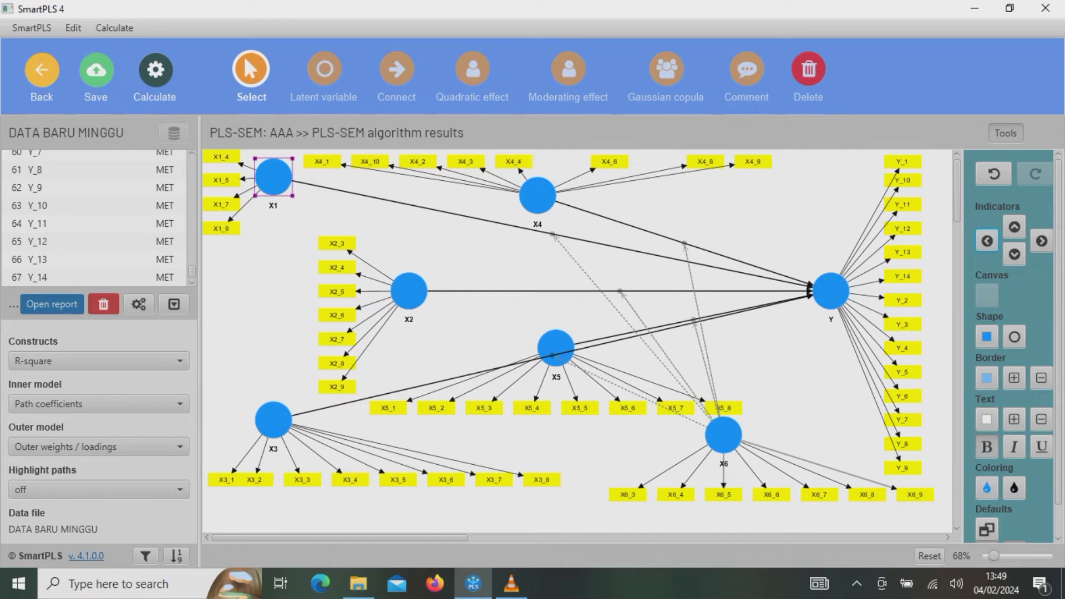
left_click(537, 196)
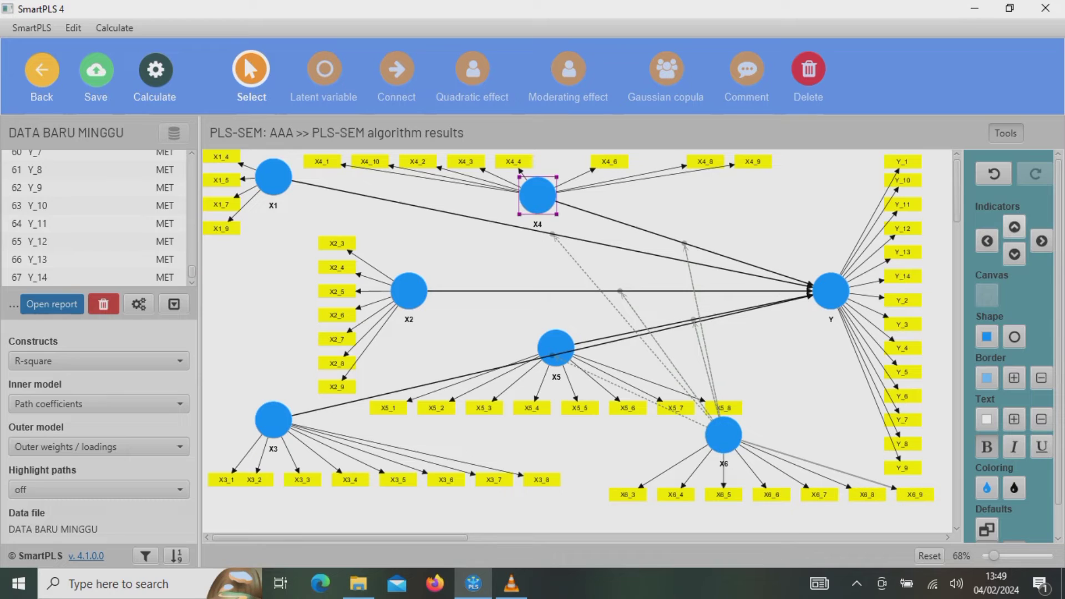
left_click(1014, 226)
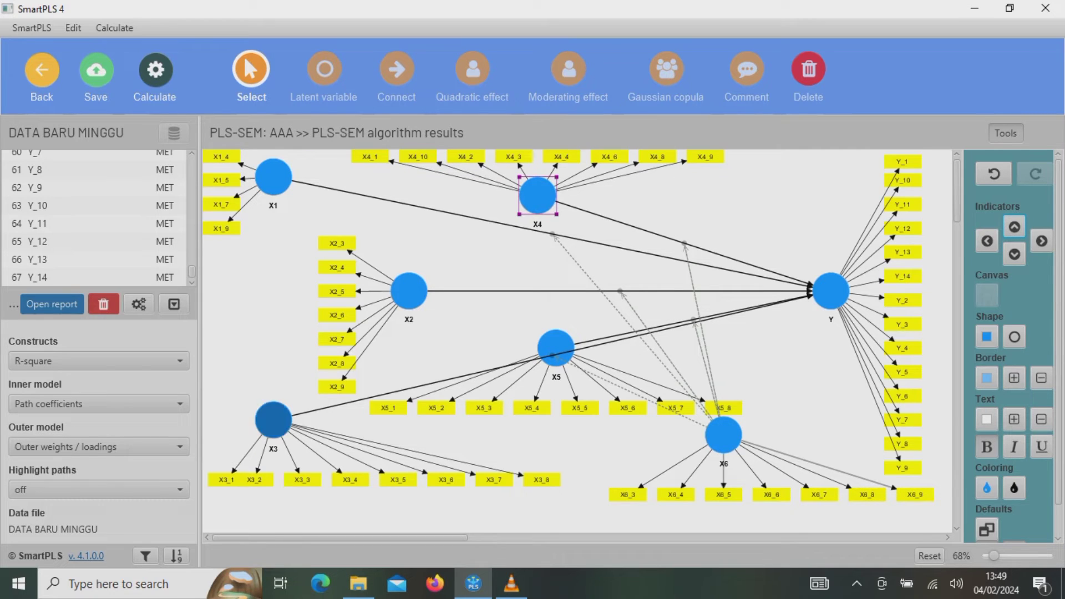
left_click(409, 291)
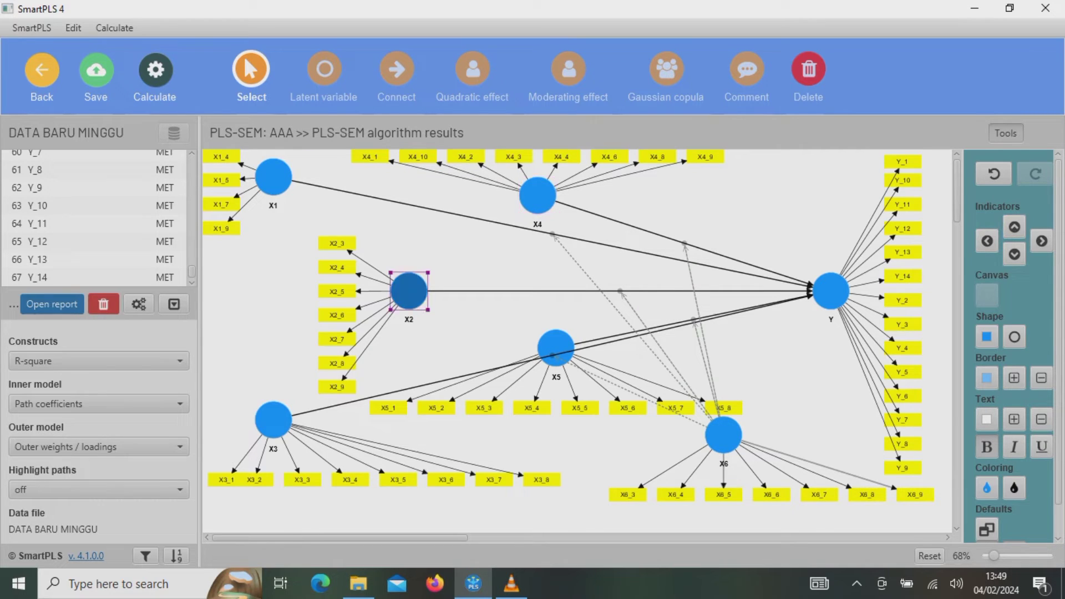
left_click(987, 241)
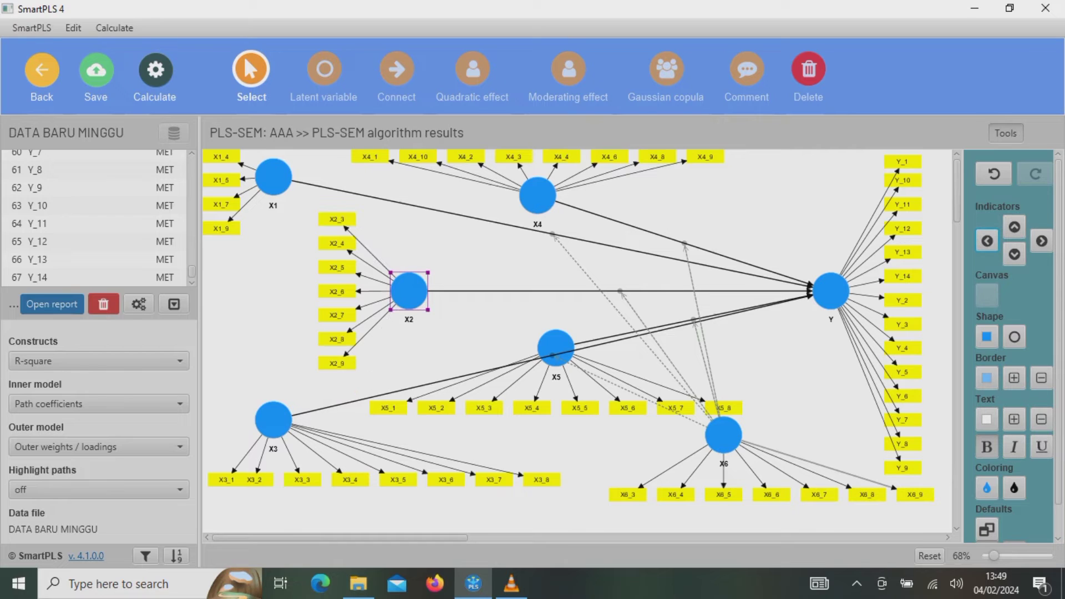
left_click(723, 435)
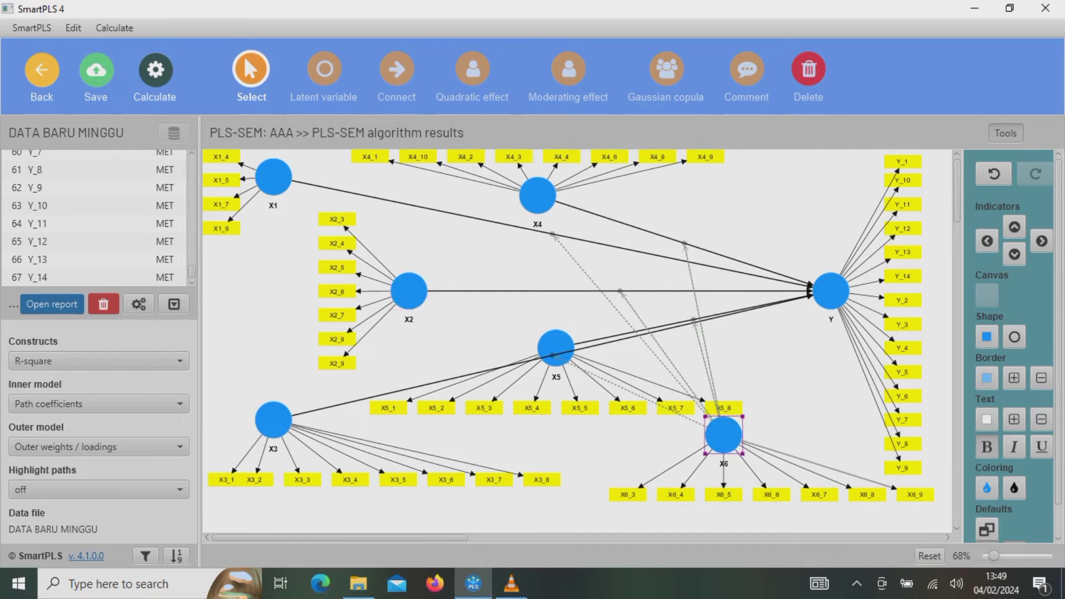
left_click(1014, 254)
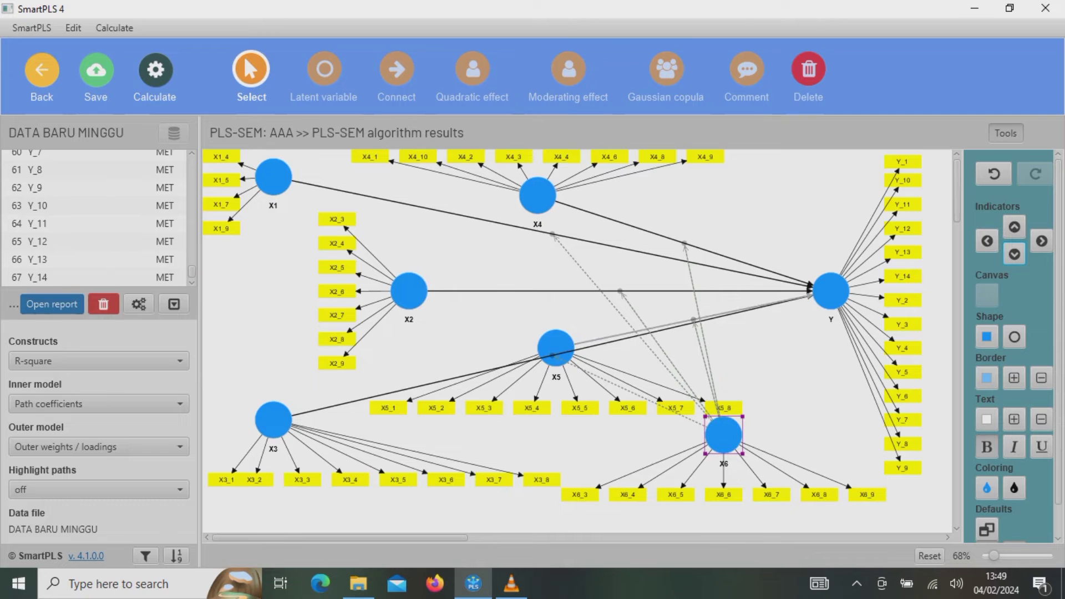
- Move X5 with its indicators left and slightly up, X4 slightly down, and X1 slightly down and right
left_click_drag(555, 348, 502, 336)
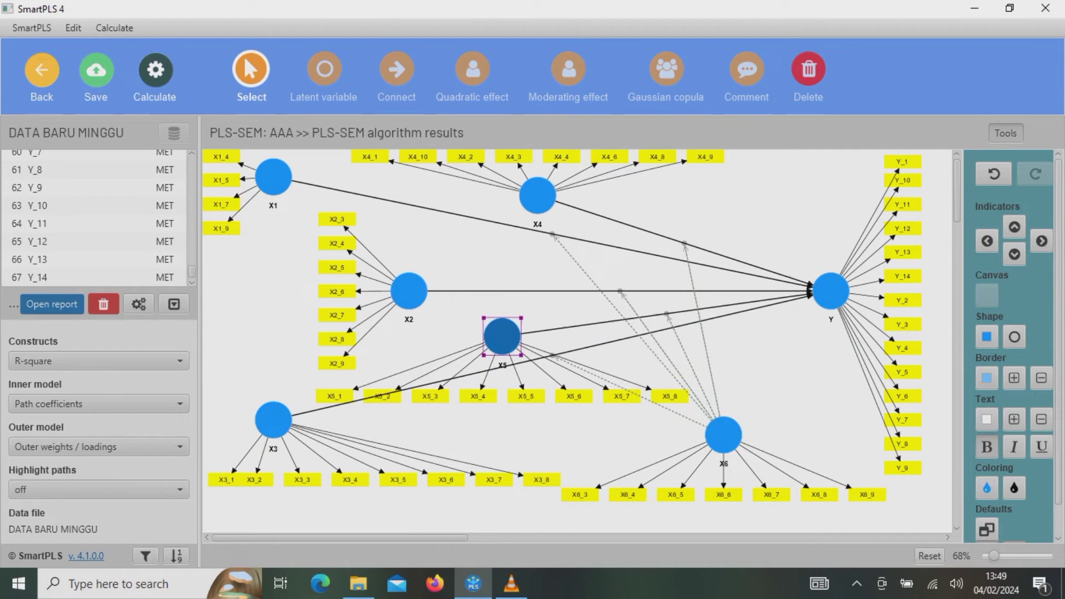
key("Escape")
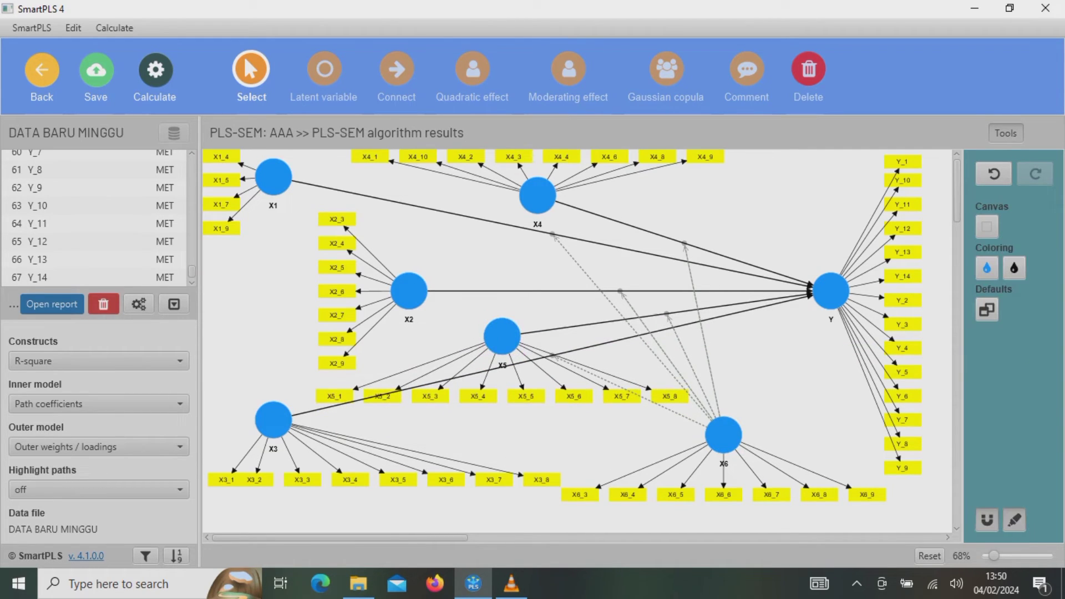
left_click_drag(537, 195, 538, 204)
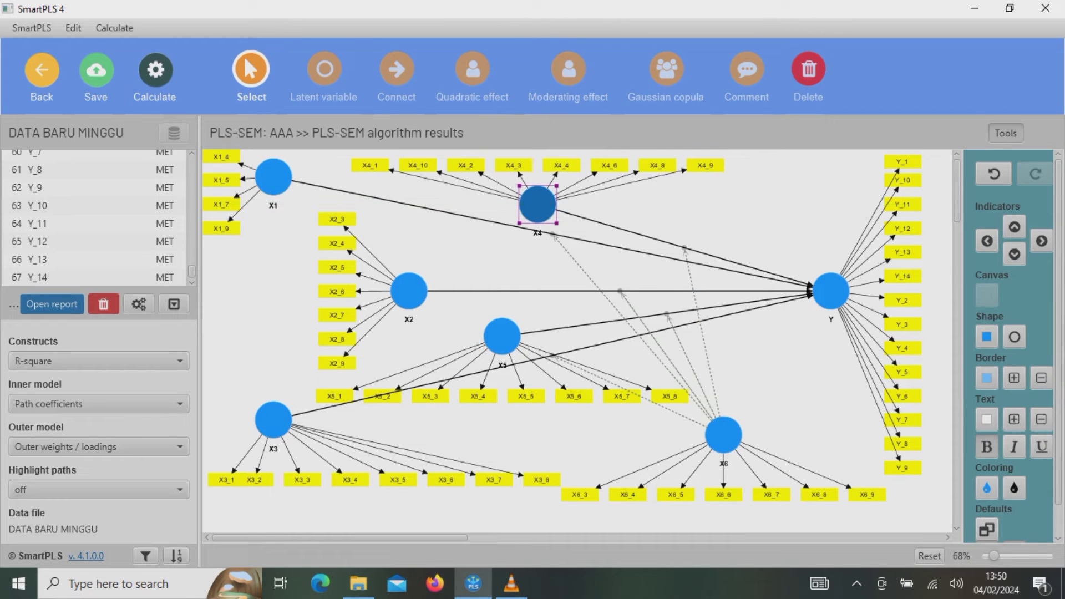
left_click(273, 177)
mouse_move(274, 176)
left_mouse_down()
mouse_move(280, 213)
mouse_move(281, 195)
left_mouse_up()
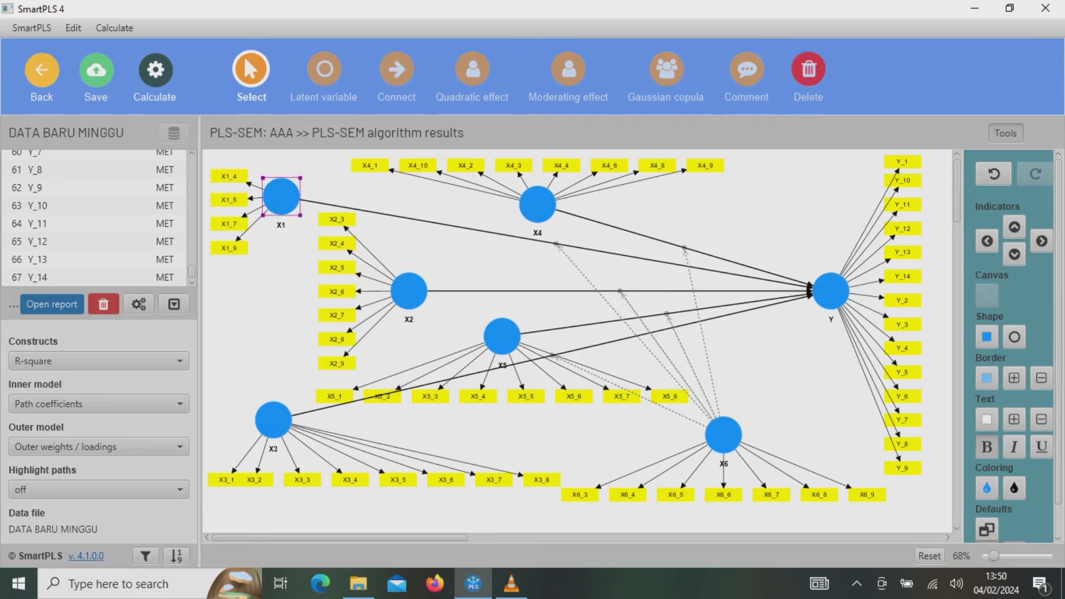
key("Escape")
- Recalculate the reduced model with the standard PLS-SEM algorithm, keeping the Path weighting scheme and Standardized results
left_click(159, 75)
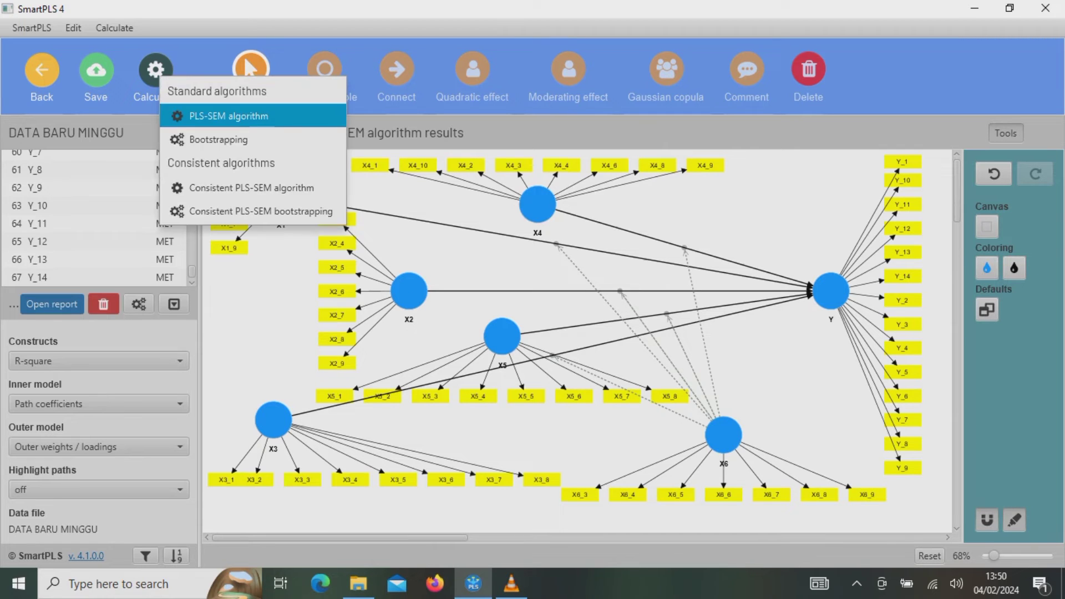
left_click(228, 116)
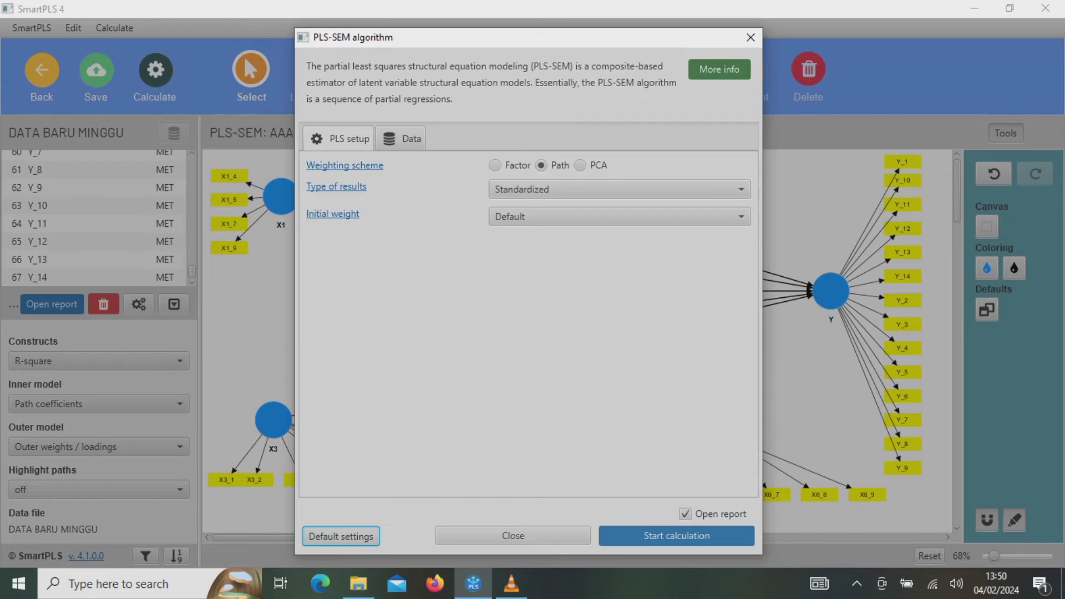
key("Return")
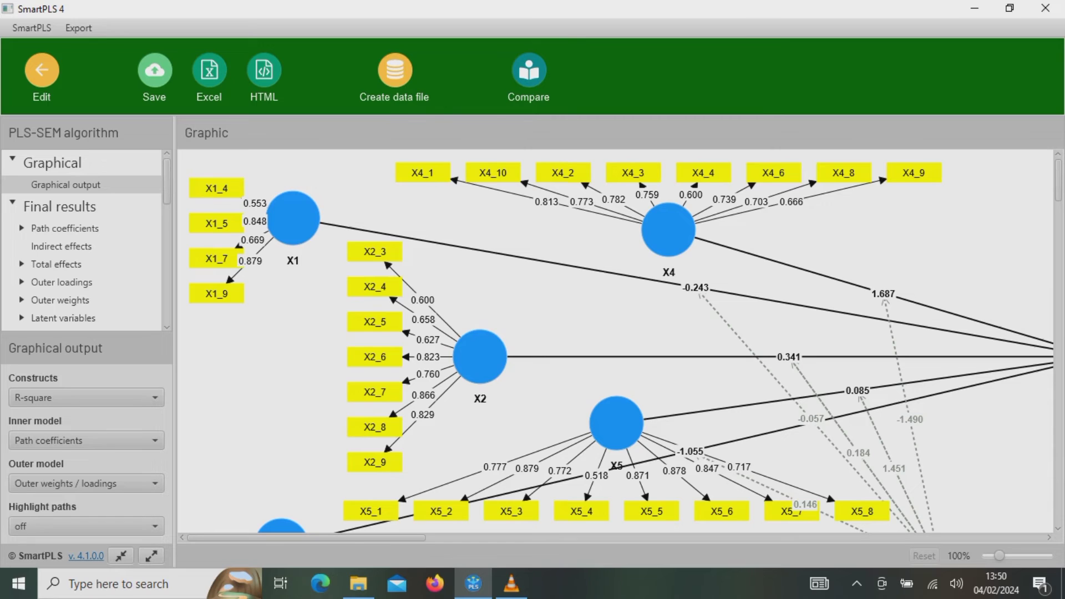
- Examine the recalculated outer loadings matrix for weak indicators, from X1 and X2 through to Y_12 and the interaction terms
left_click(61, 281)
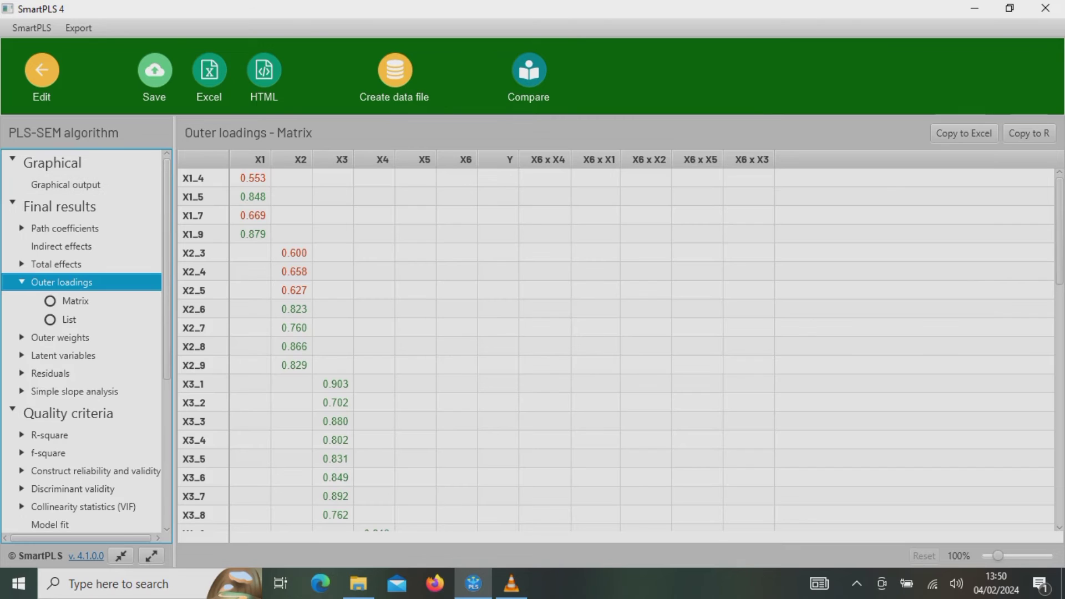
left_click(250, 178)
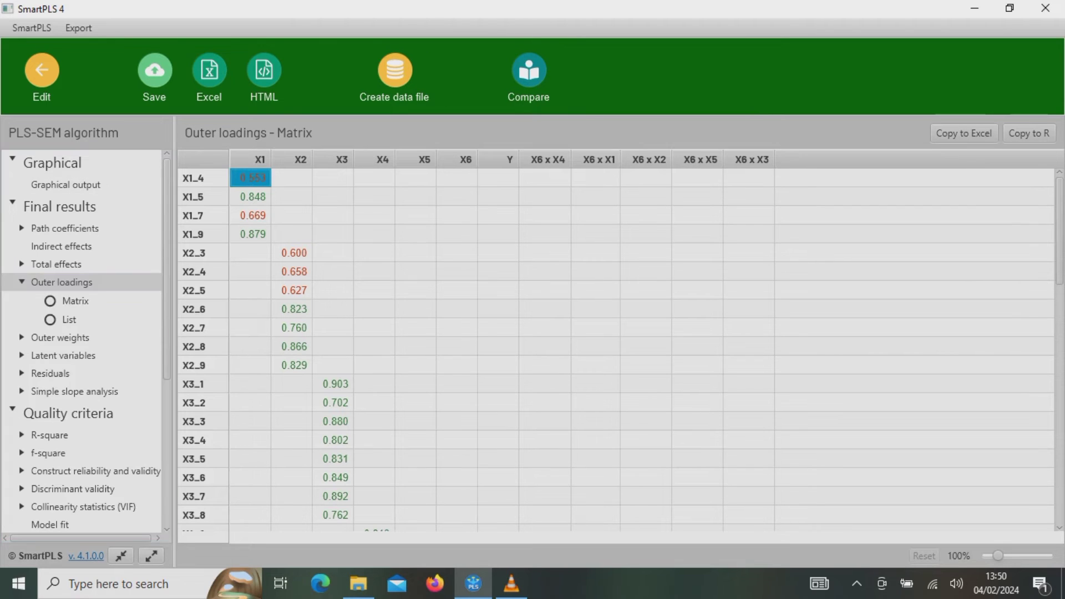
key("Down")
key("Down")
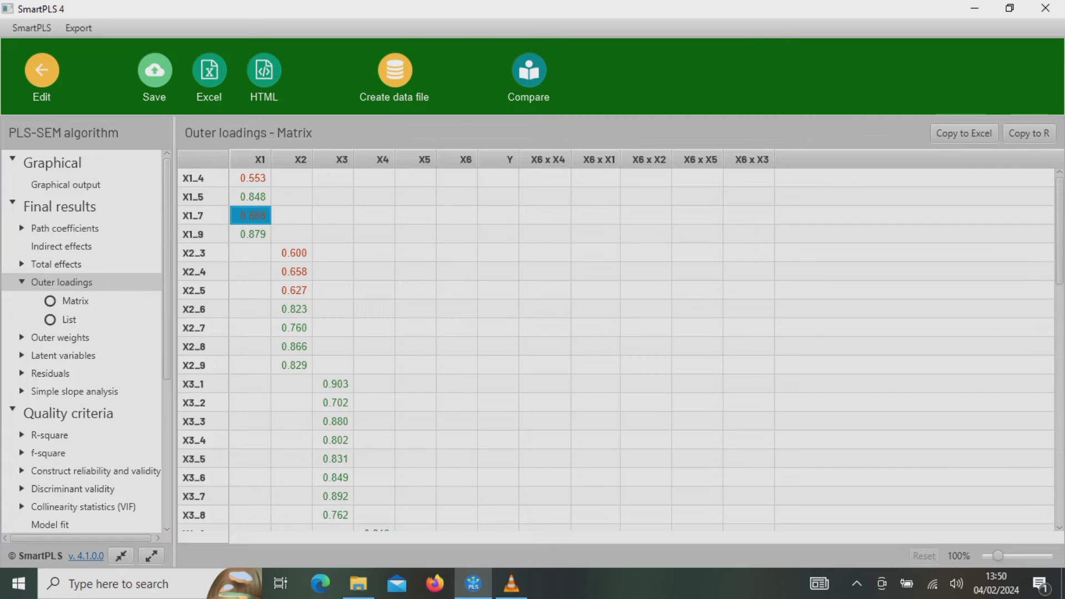
key("Down")
key("Down")
key("Right")
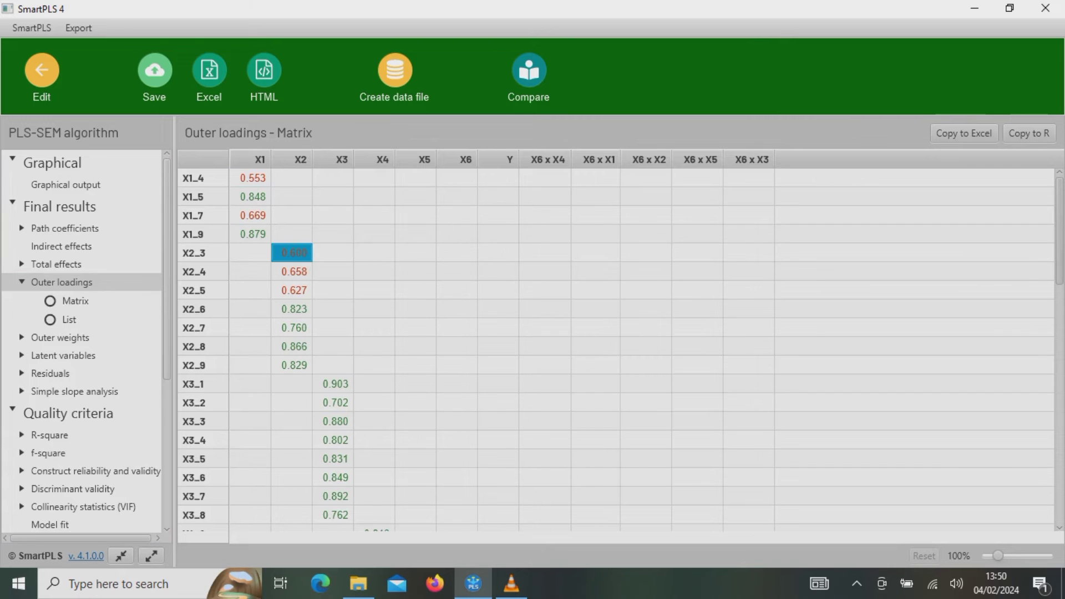
scroll(610, 349, "down", 3)
scroll(610, 349, "down", 1)
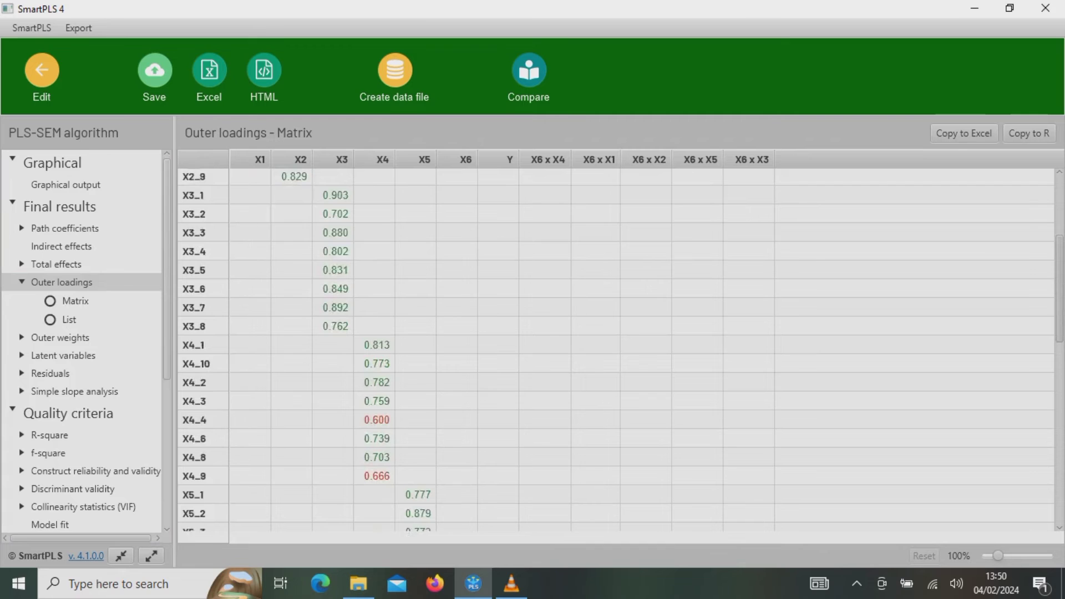
scroll(610, 349, "down", 2)
scroll(610, 349, "down", 1)
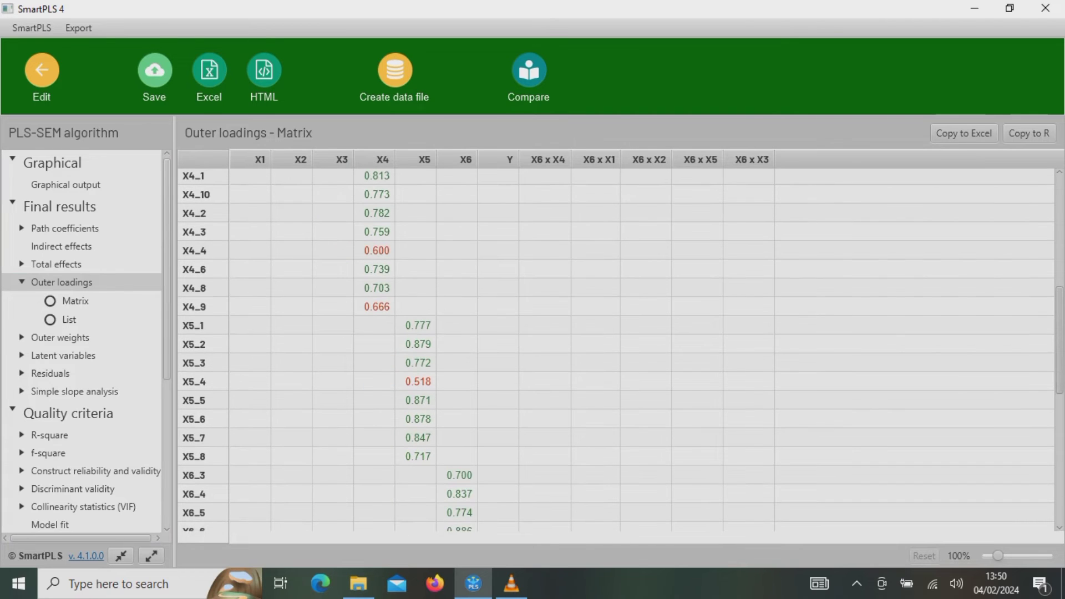
scroll(610, 349, "down", 6)
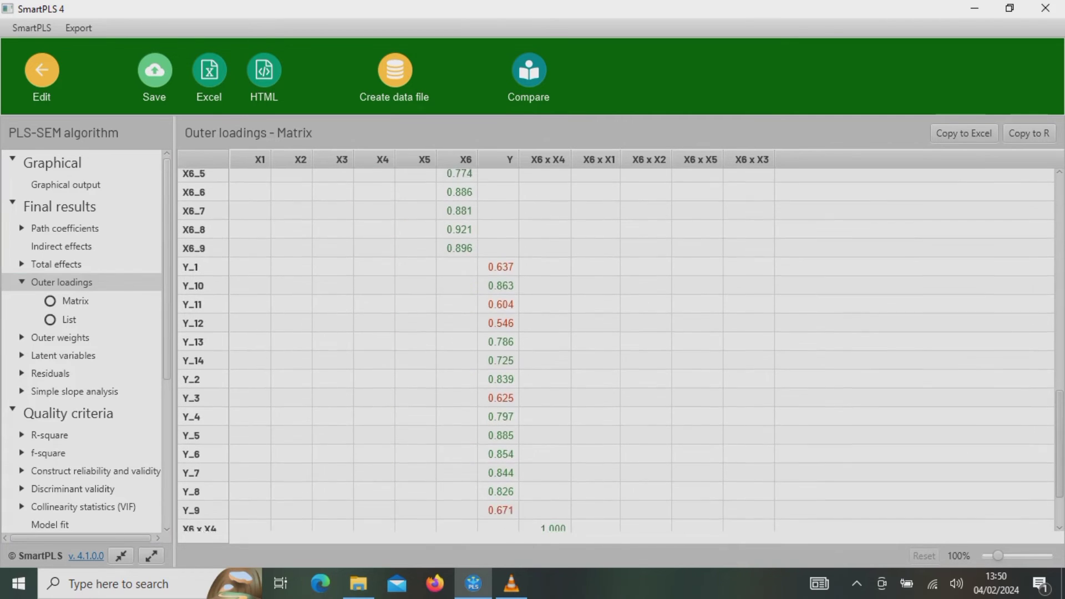
scroll(616, 349, "down", 2)
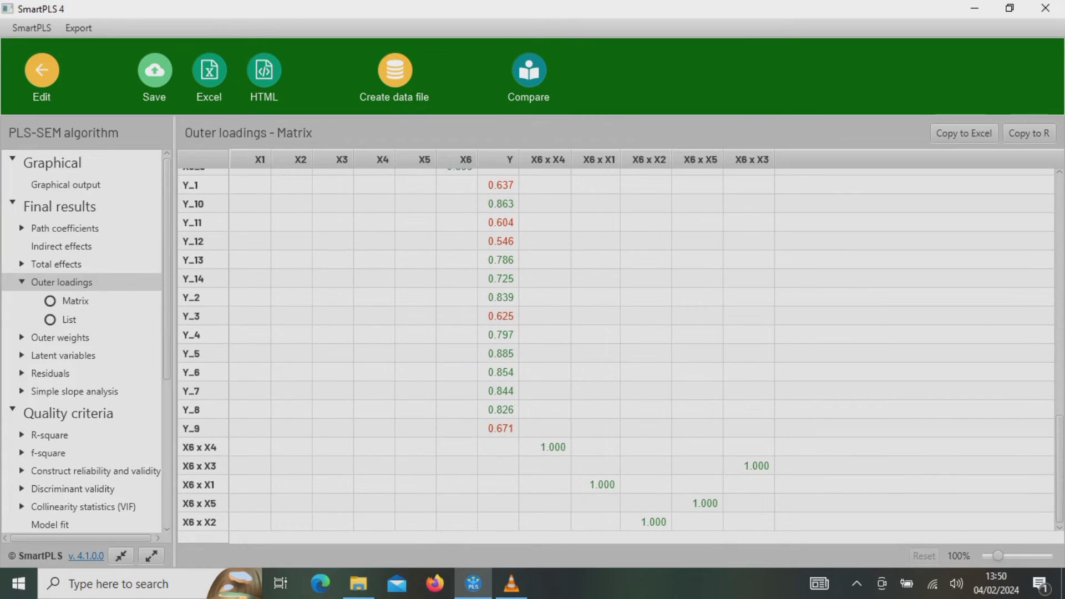
left_click(498, 260)
left_click(498, 241)
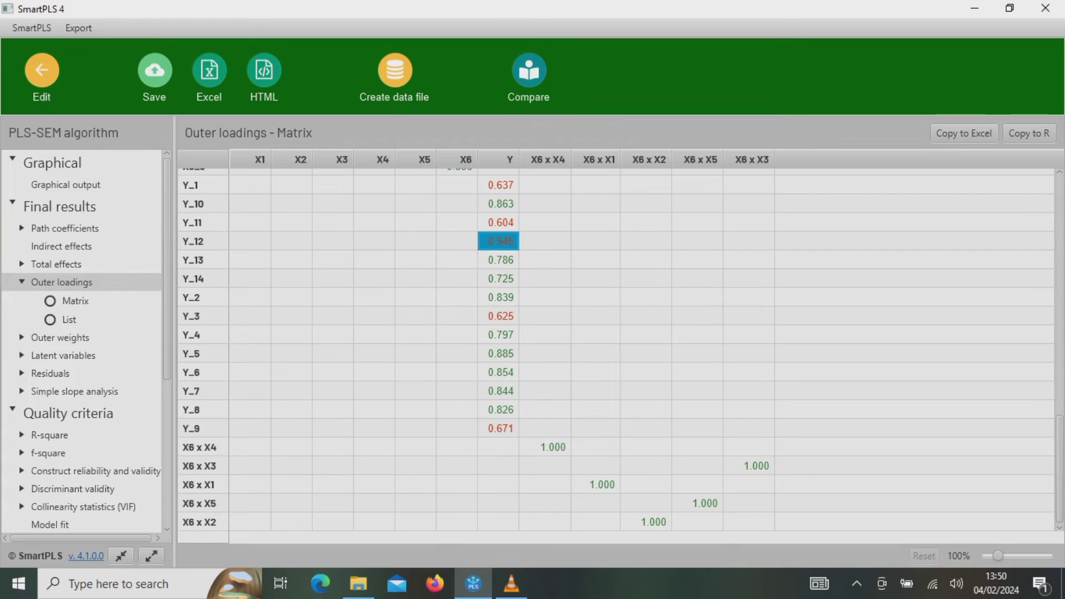
- Review the construct reliability and validity overview, sorting constructs by ascending AVE and checking X4's AVE, composite reliabilities and Cronbach's alpha
left_click(95, 471)
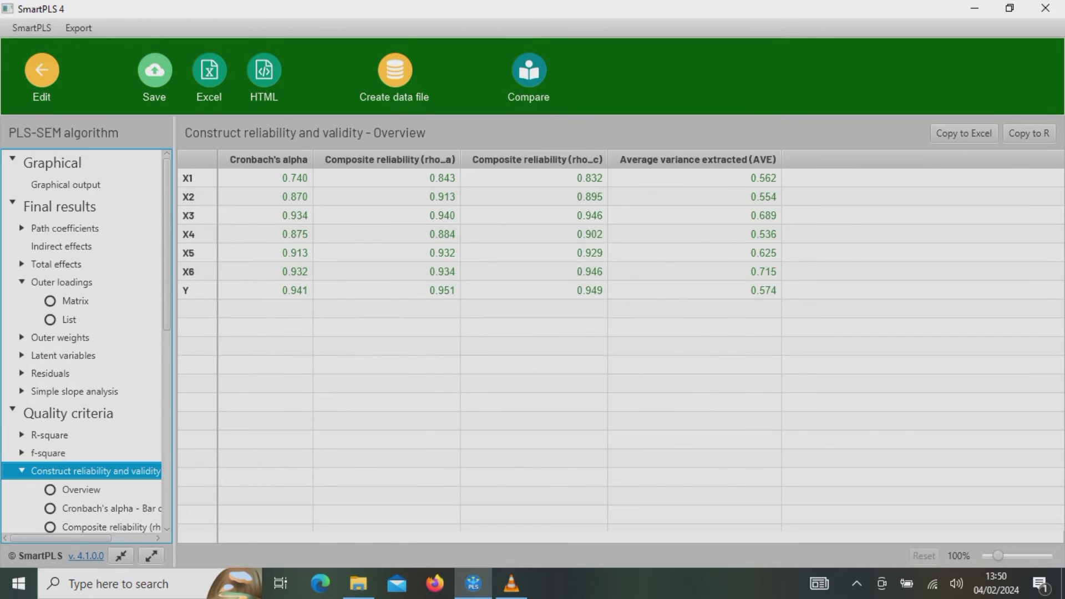
left_click(697, 159)
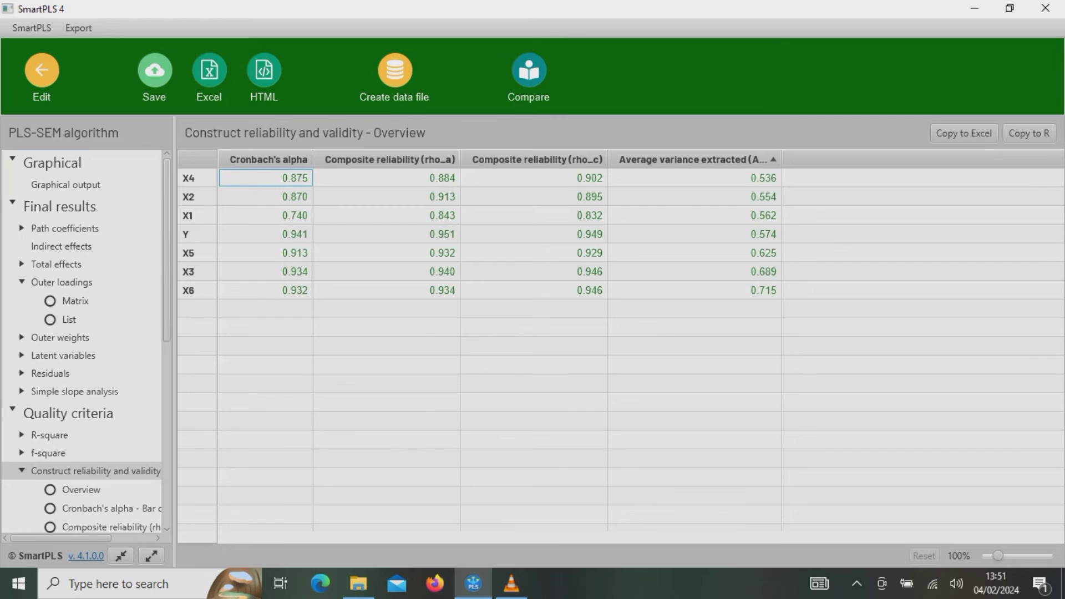
left_click(694, 178)
left_click(533, 178)
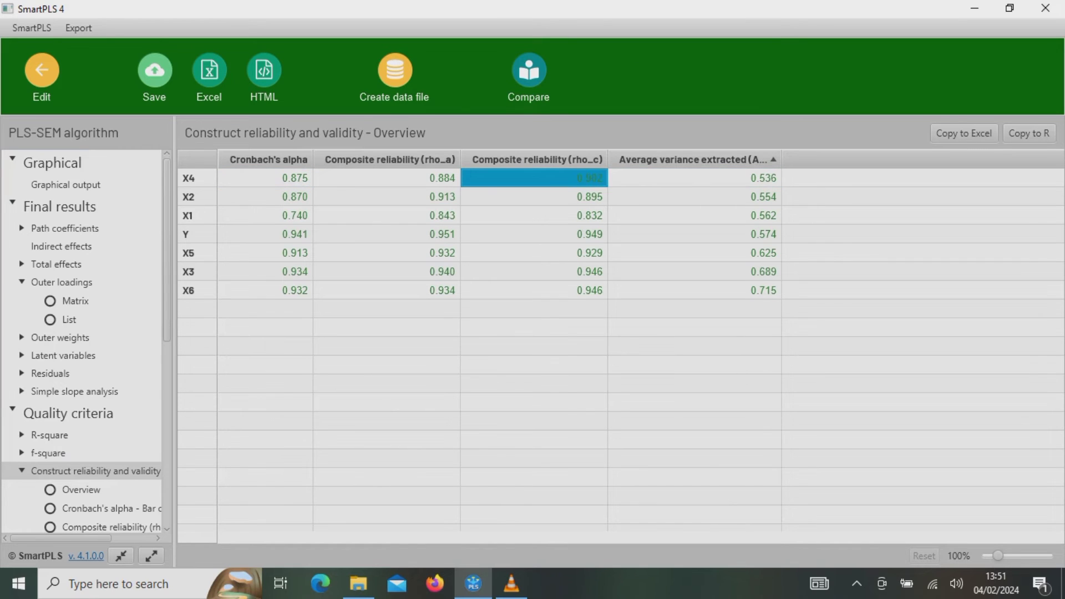
left_click(387, 178)
left_click(265, 178)
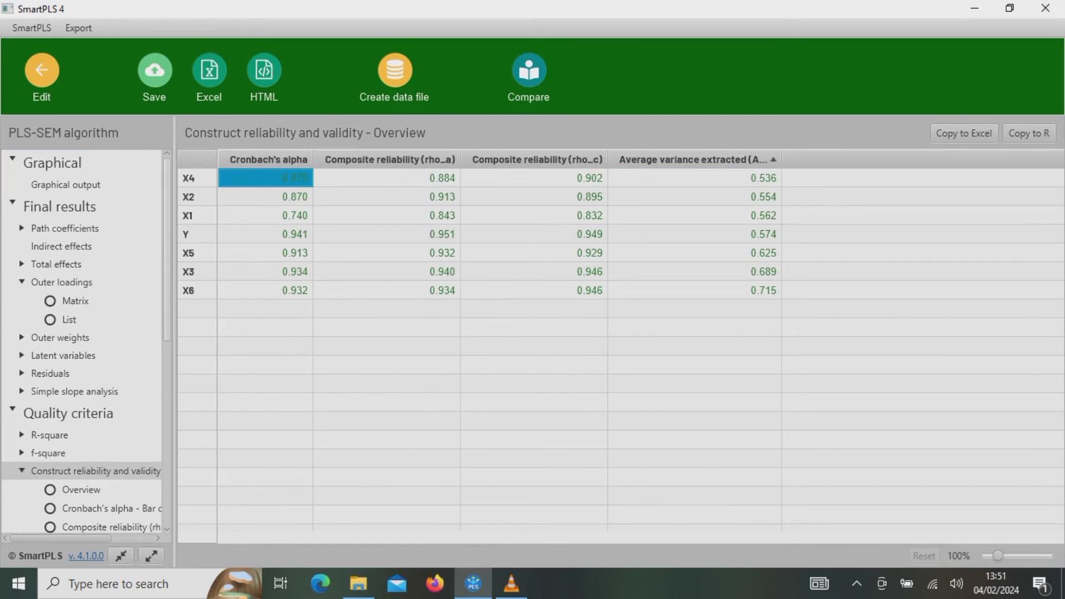
- Check discriminant validity through the HTMT matrix and the cross loadings, from the X1 indicators through to the Y indicators
left_click_drag(166, 250, 166, 367)
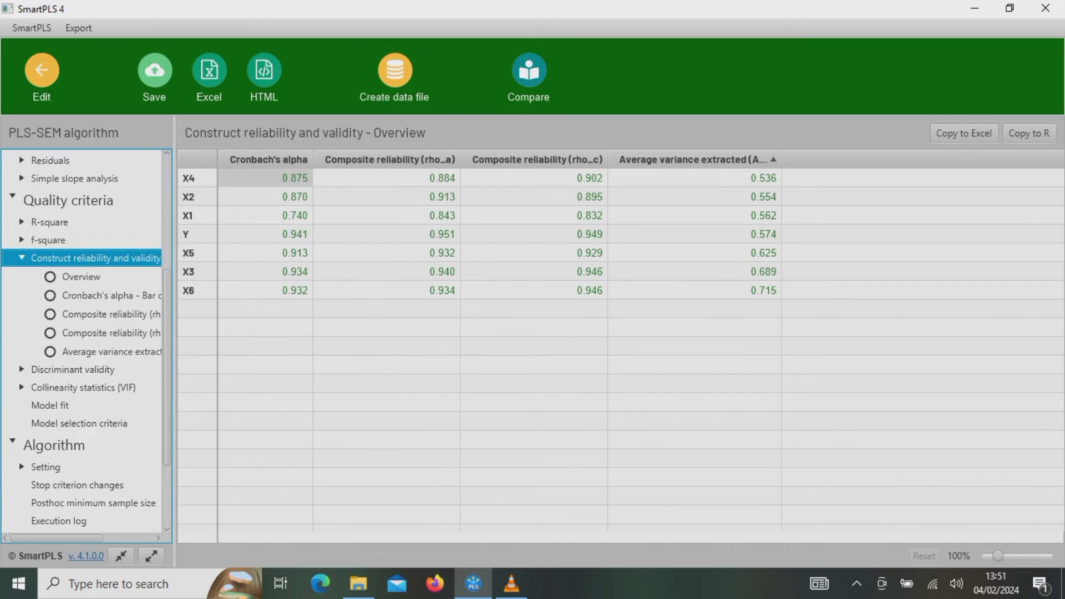
left_click(72, 370)
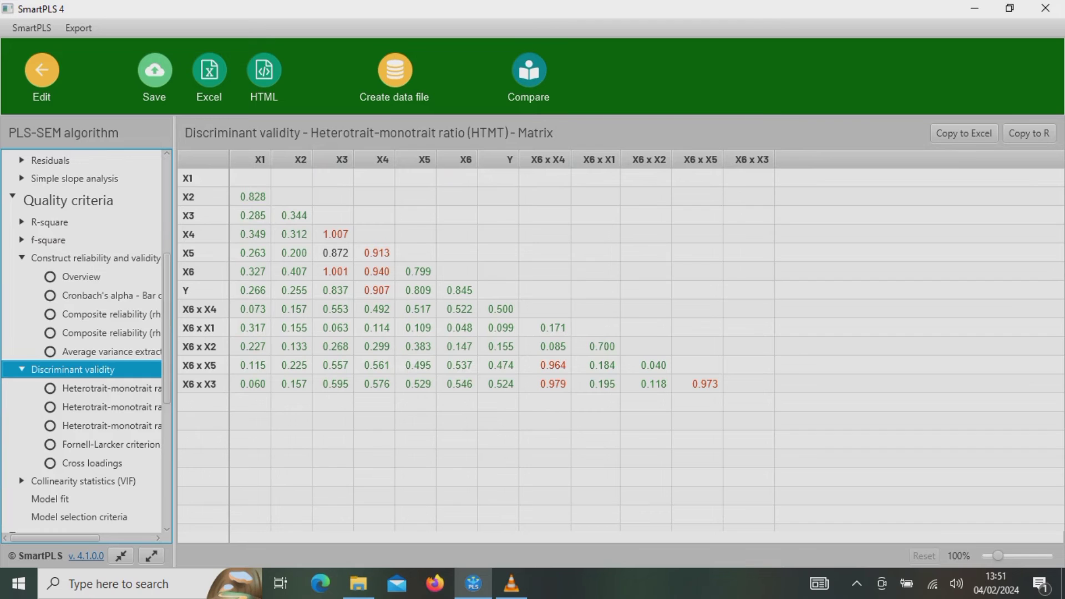
left_click(92, 463)
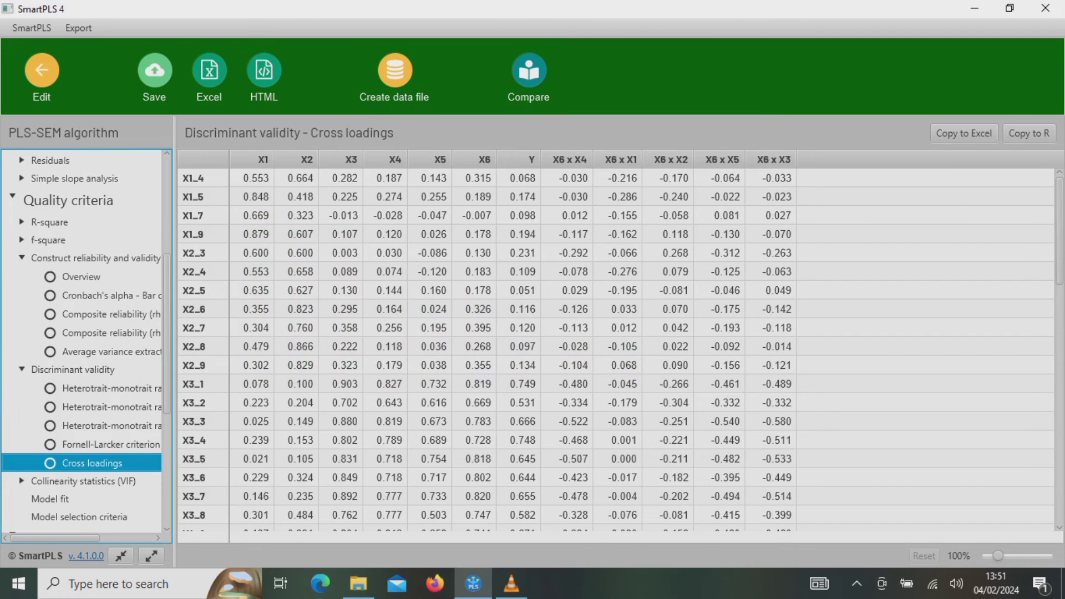
left_click(1059, 231)
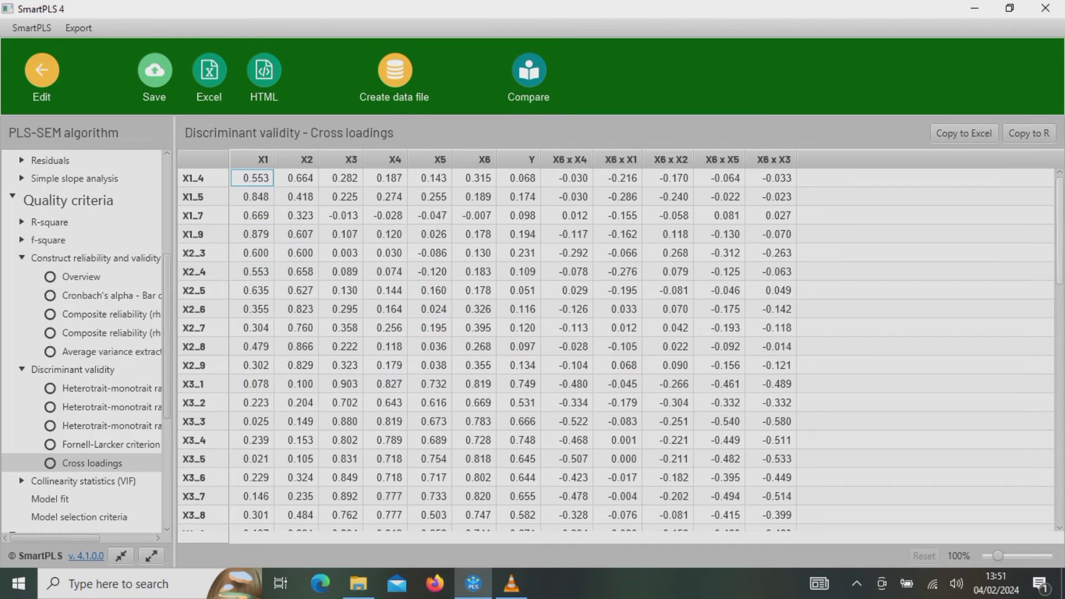
left_click(252, 178)
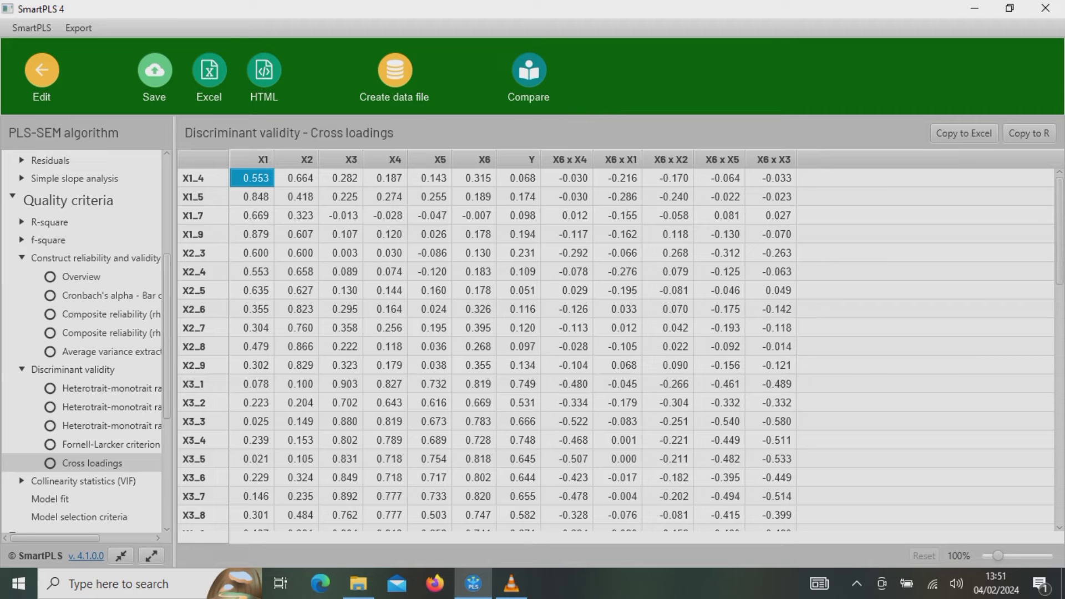
scroll(616, 350, "down", 3)
scroll(615, 350, "down", 15)
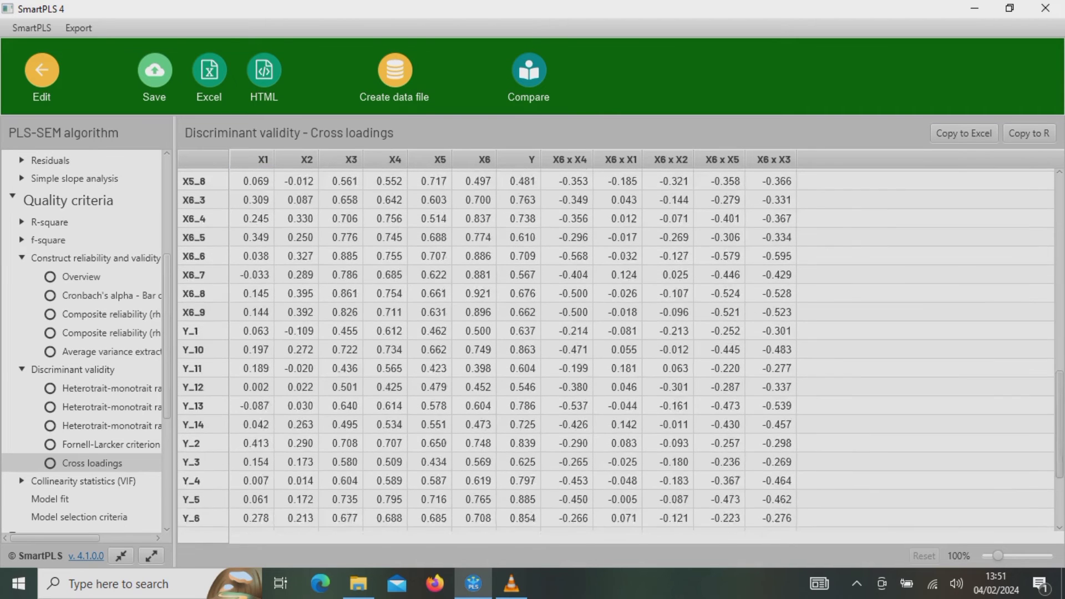
scroll(616, 349, "up", 7)
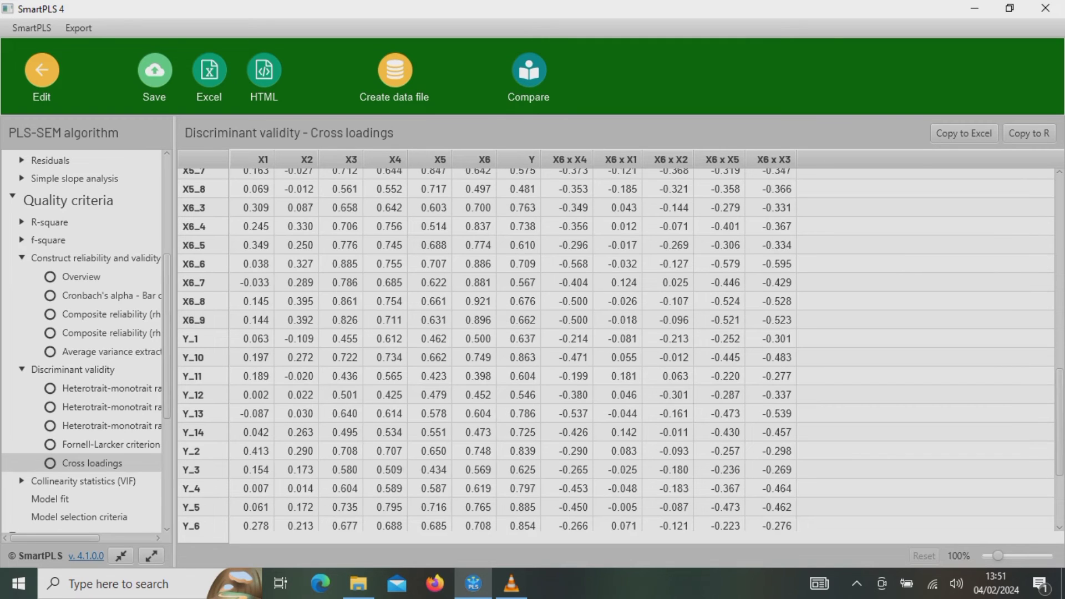
- Inspect Y's R-square and the f-square effect sizes of X1 to X6 and the X6 interaction terms on Y
left_click(49, 222)
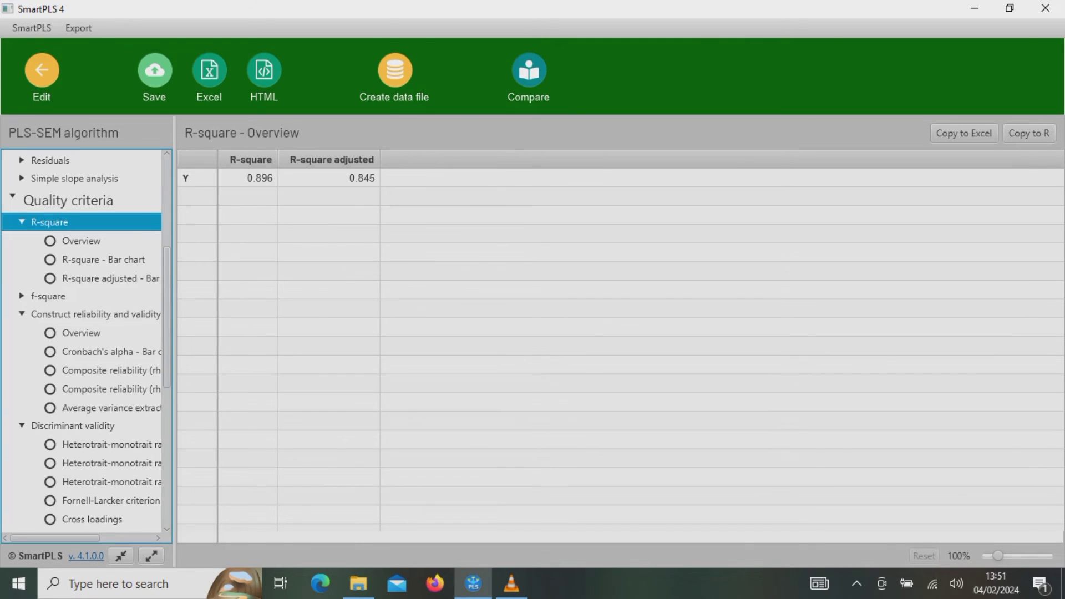
left_click(248, 178)
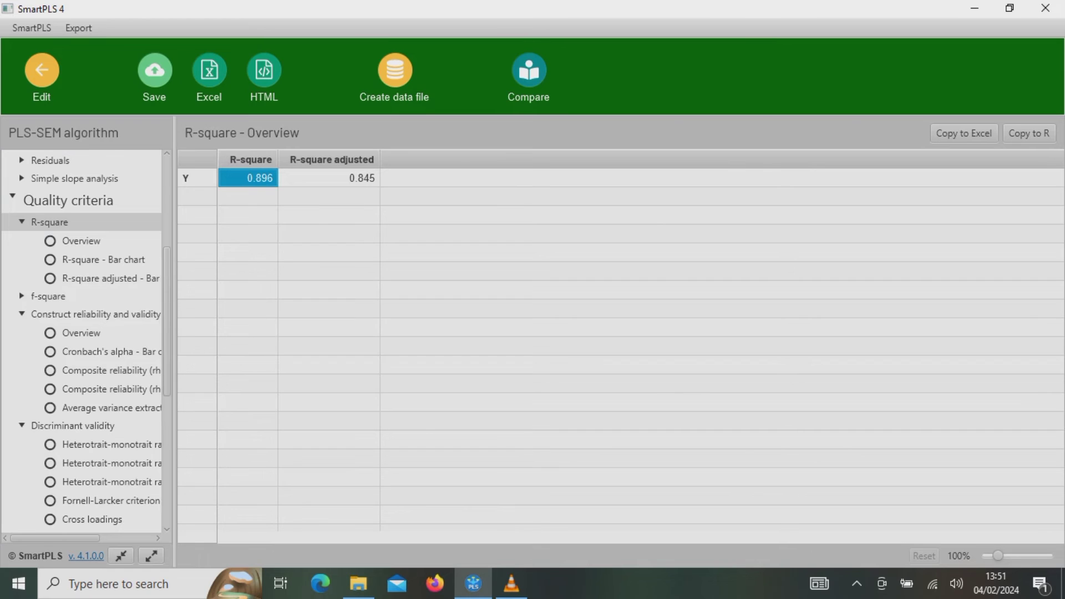
left_click(48, 296)
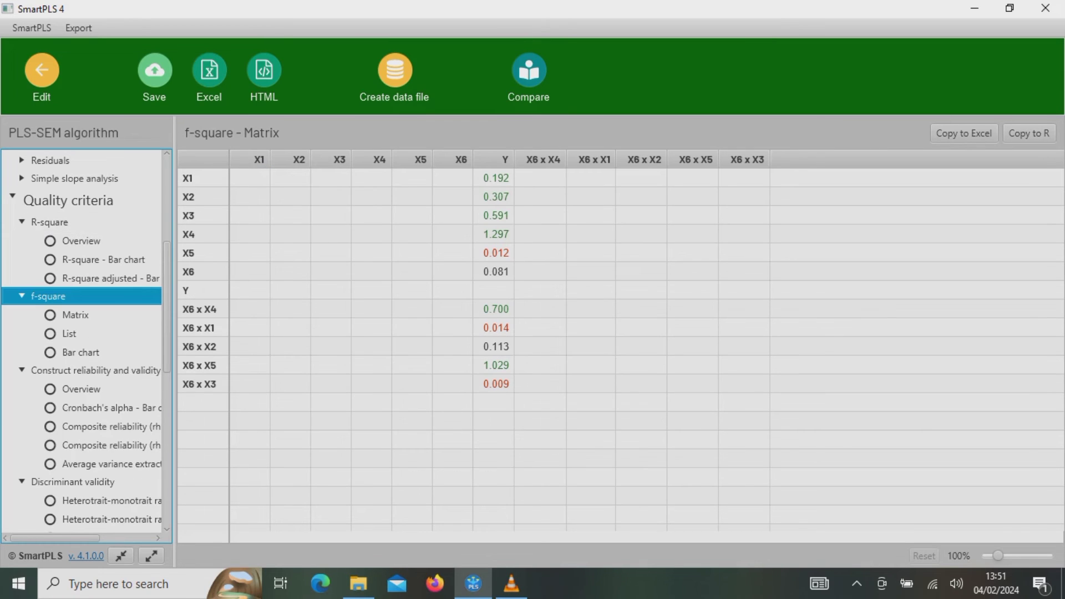
left_click(203, 178)
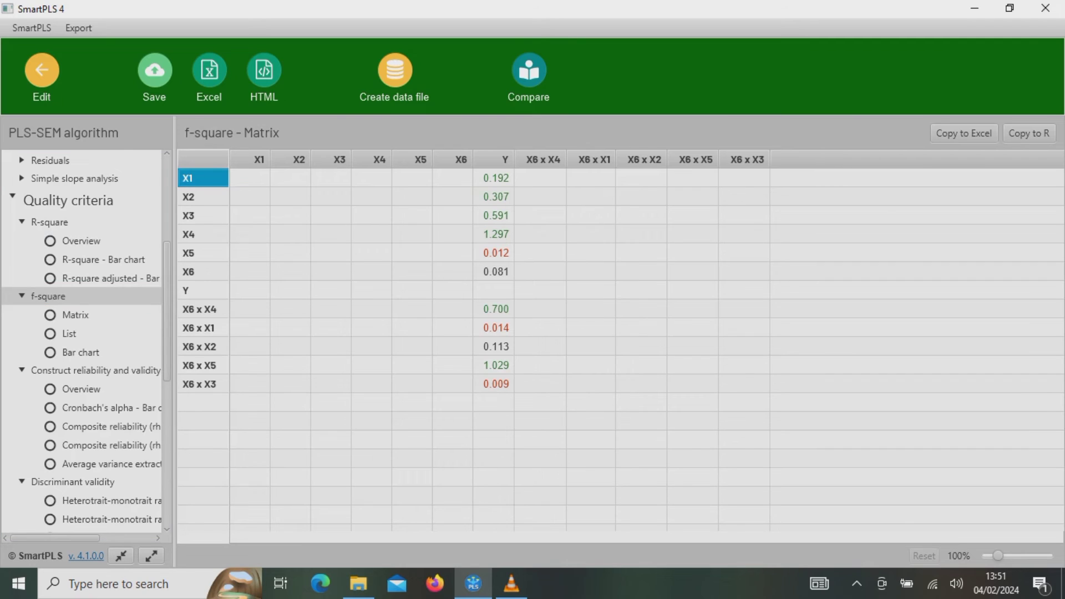
left_click(493, 178)
left_click(493, 197)
left_click(493, 215)
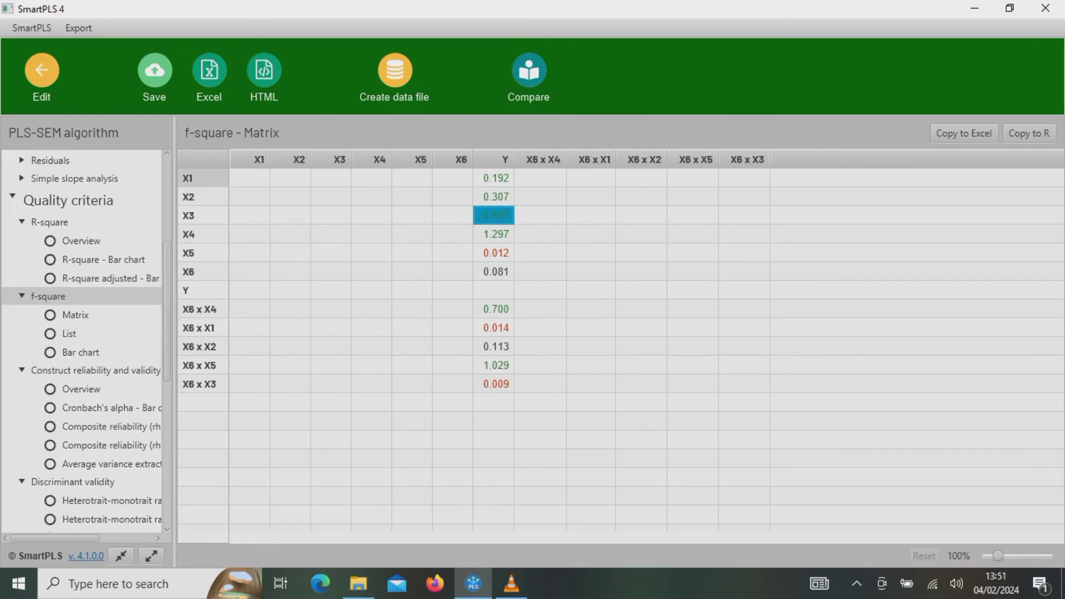
left_click(493, 252)
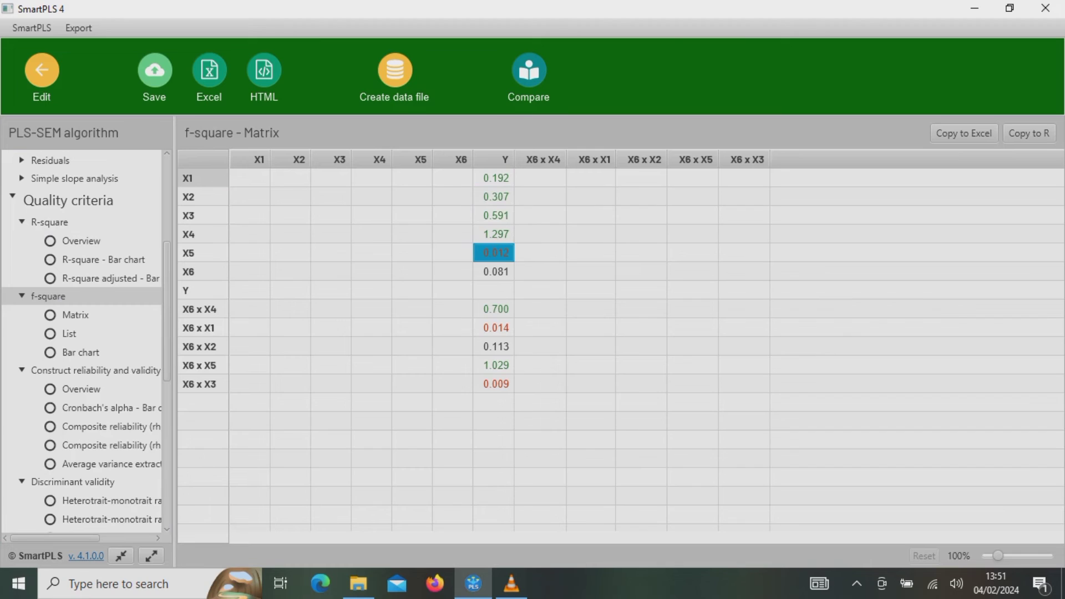
left_click(493, 271)
left_click(493, 309)
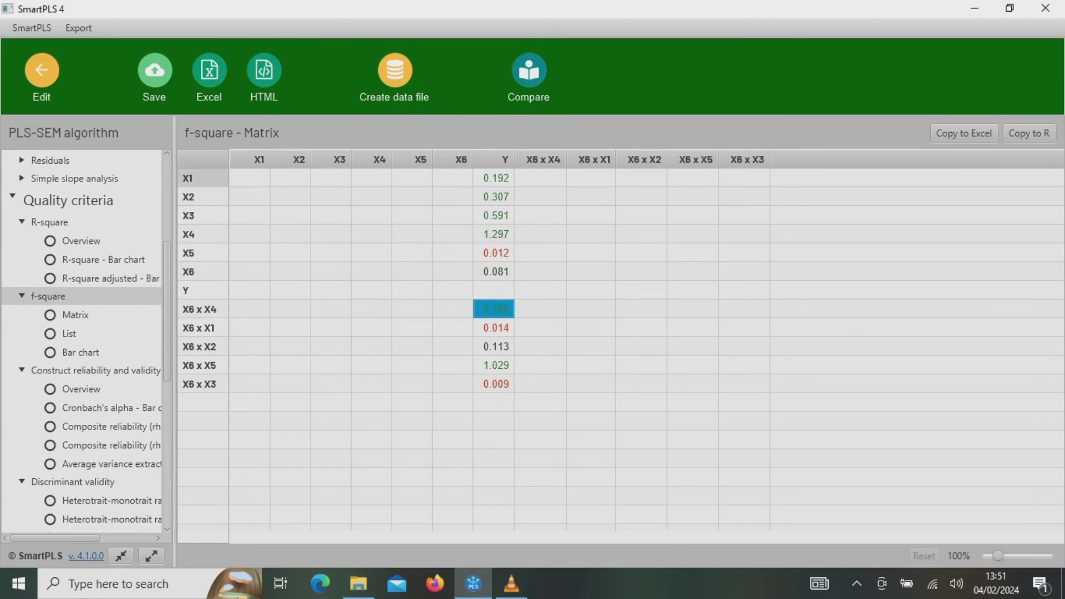
left_click(493, 327)
left_click(493, 365)
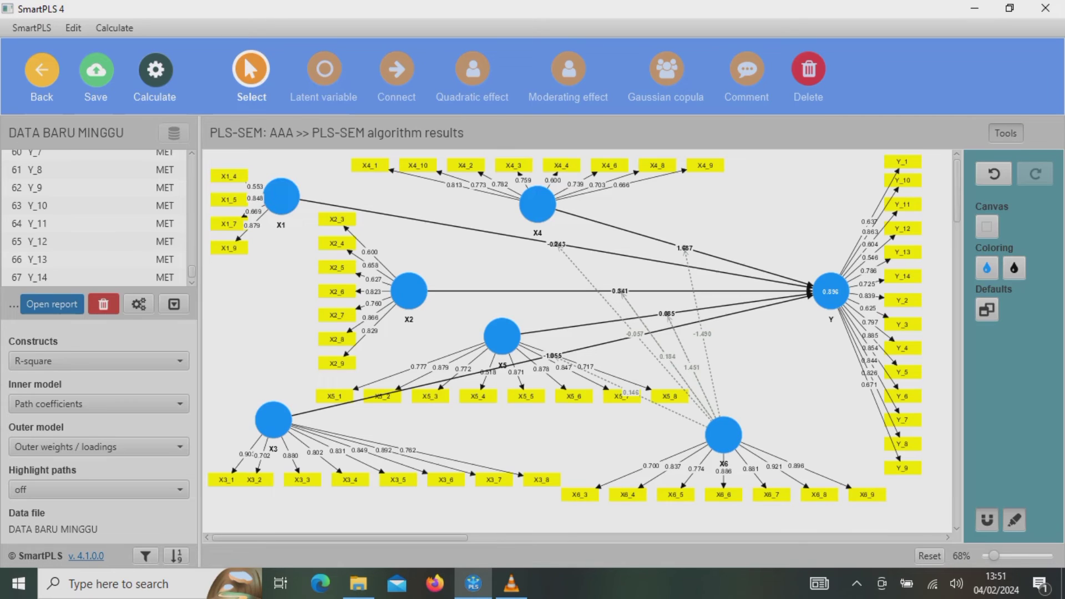
- Run standard Bootstrapping with 5000 subsamples, most important results, percentile bootstrap, two-tailed test, 0.05 significance and fixed seed, opening the report
left_click(155, 69)
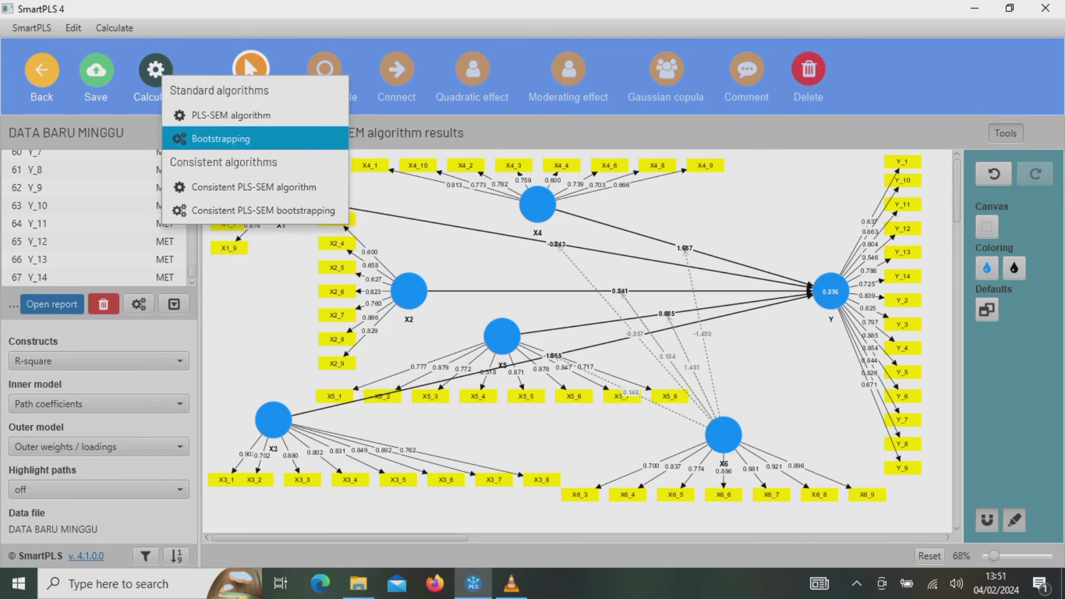
left_click(221, 139)
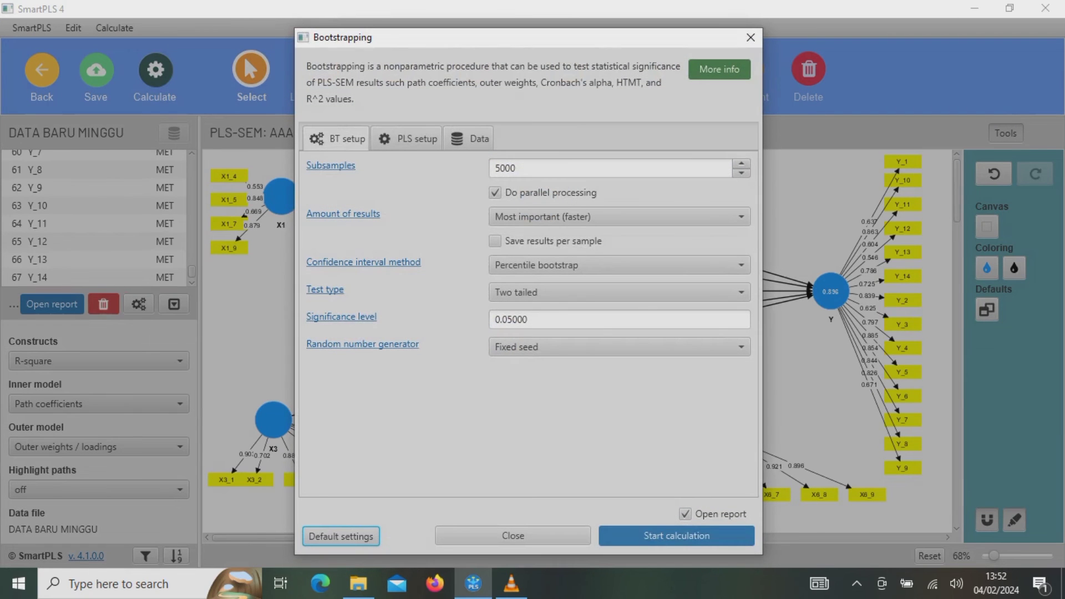
left_click(676, 535)
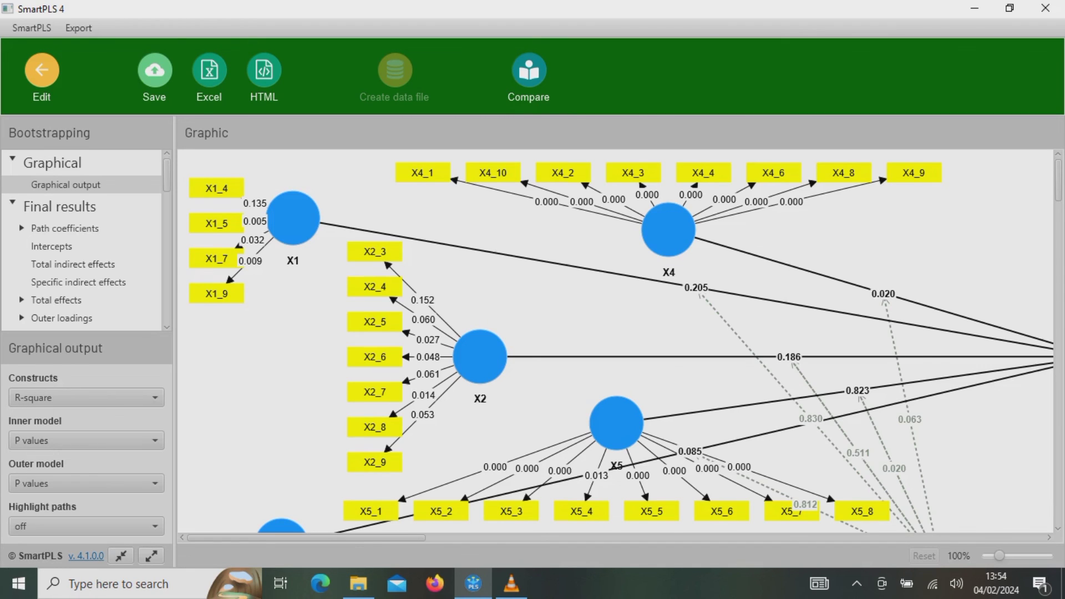
- Examine the bootstrapped path coefficients' P values for the direct effects of X1 to X6 on Y, including the X4 original sample coefficient
left_click(64, 228)
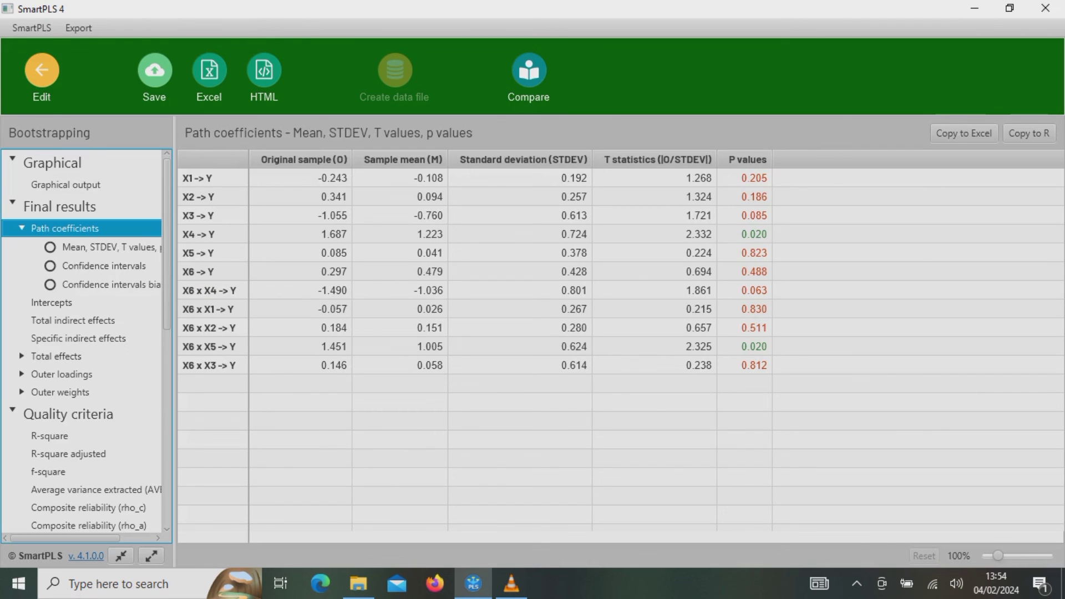
left_click(744, 178)
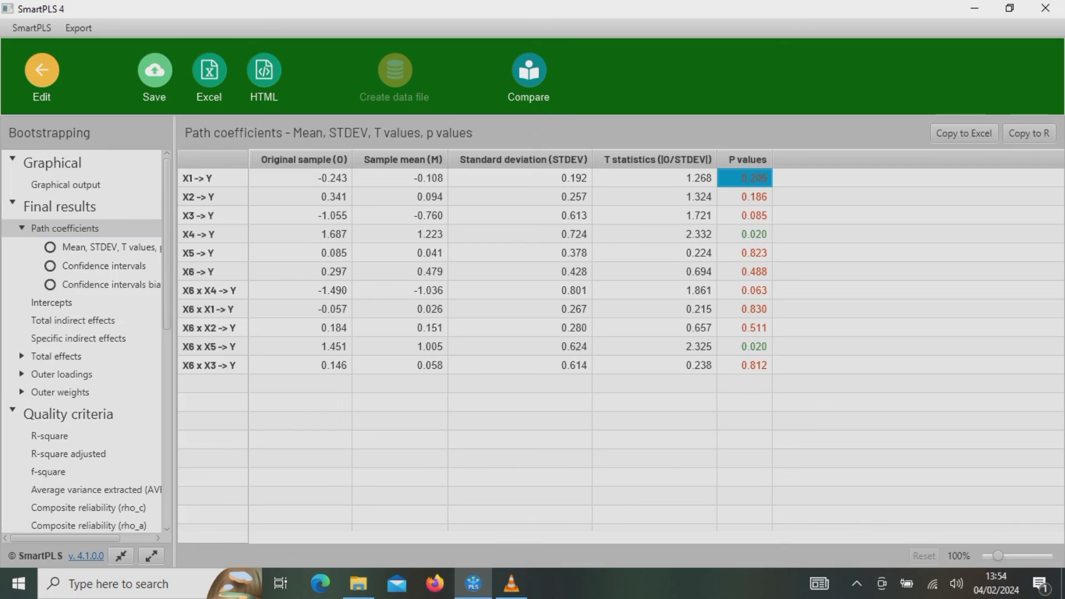
left_click(745, 196)
left_click(744, 215)
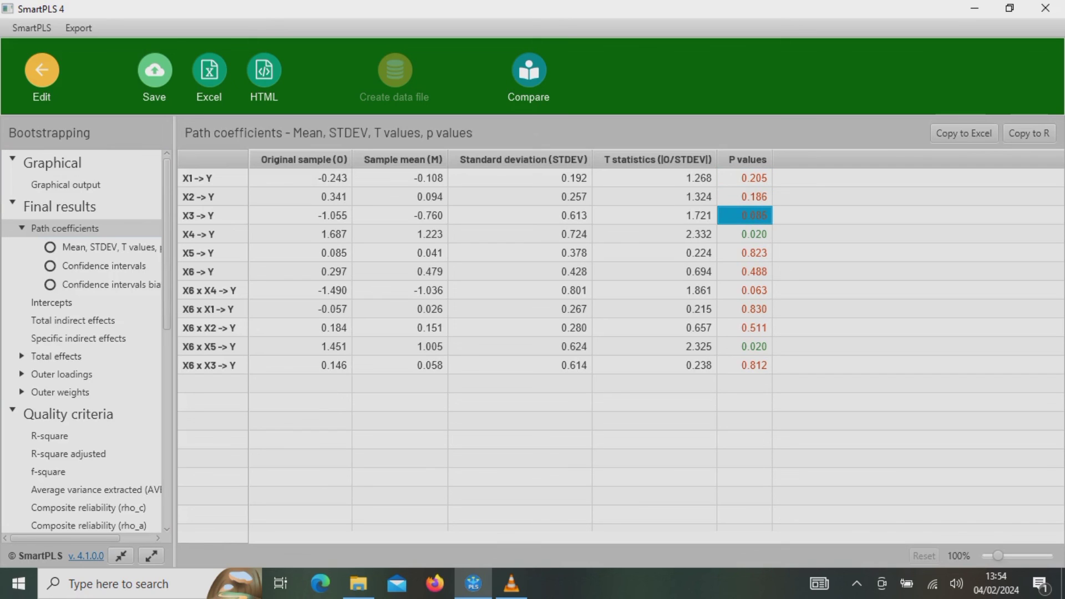
left_click(745, 234)
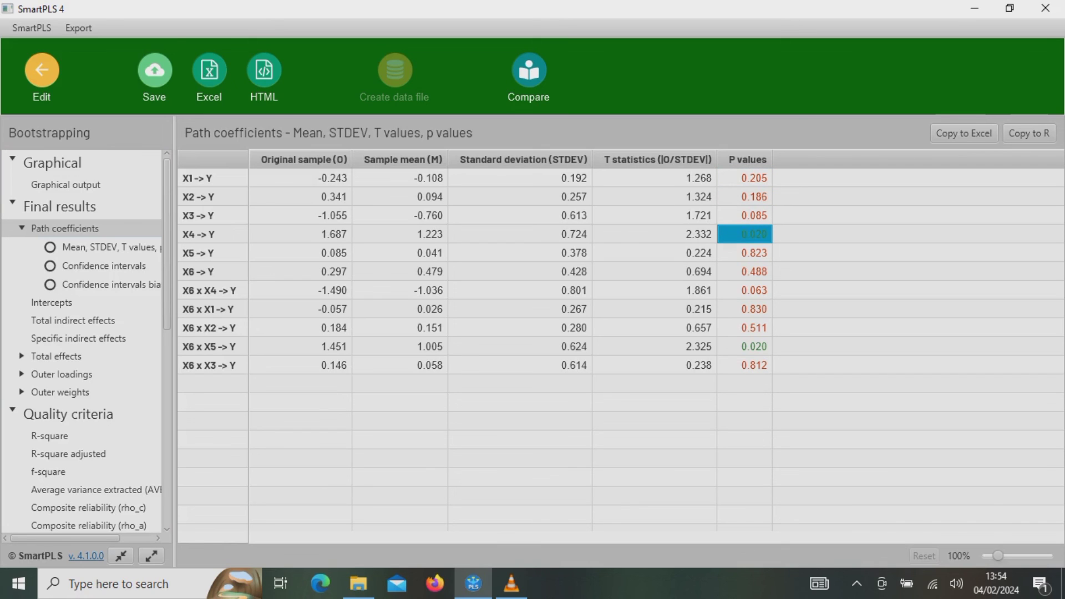
left_click(300, 234)
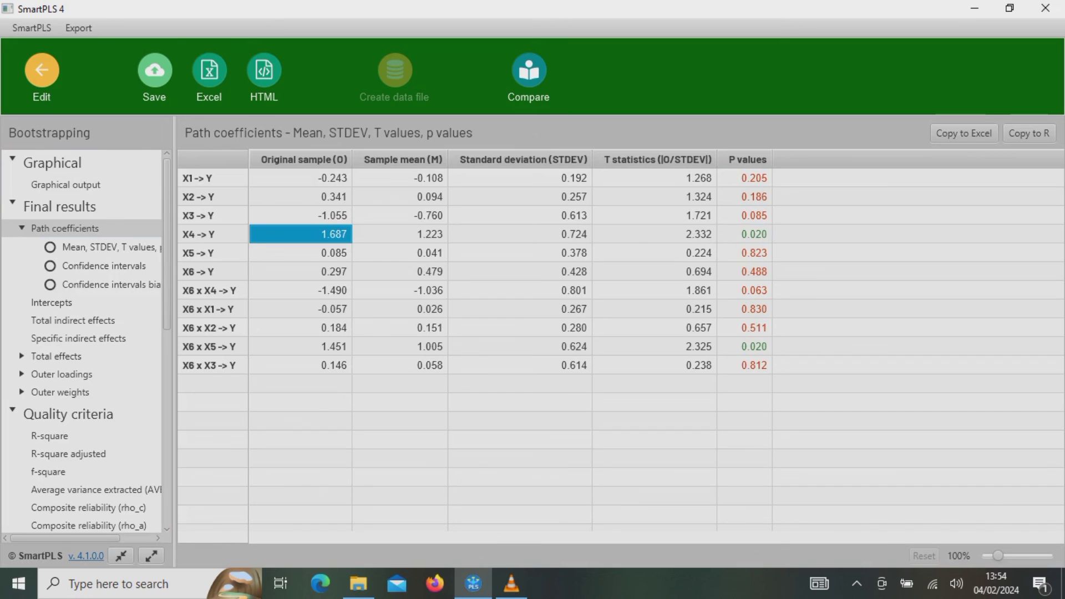
left_click(744, 253)
left_click(744, 271)
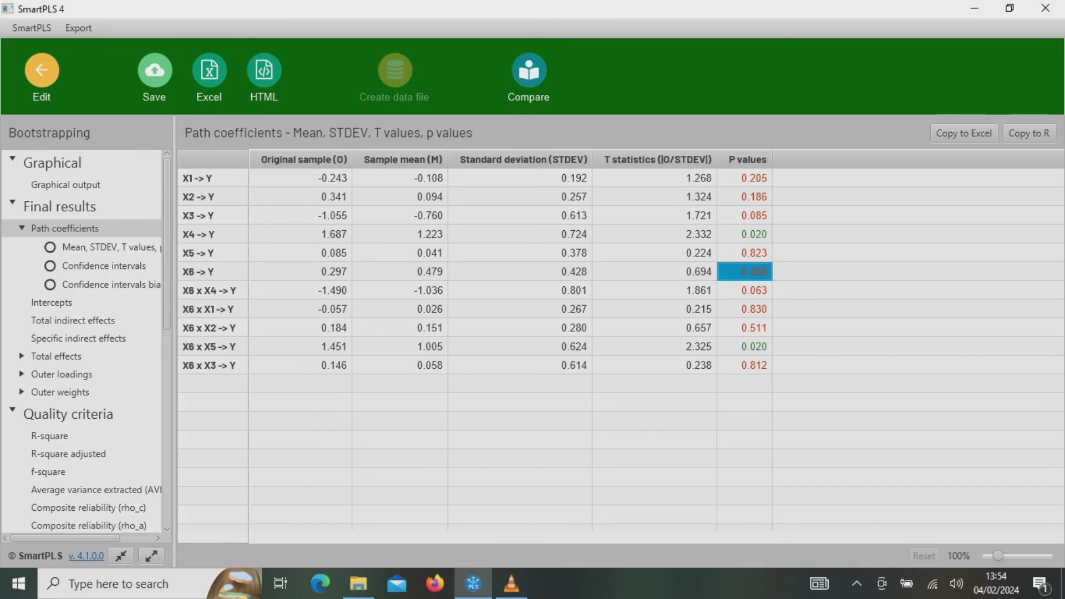
- Check the P values of the five X6 moderating effects on Y, including the X6 x X5 original sample coefficient
left_click(744, 290)
left_click(744, 308)
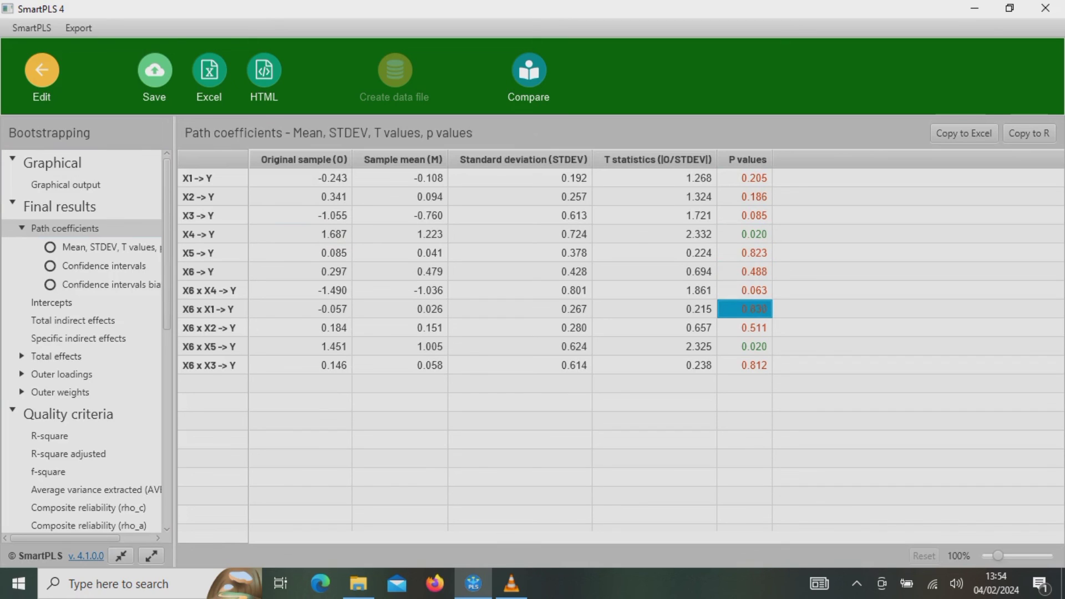
left_click(744, 327)
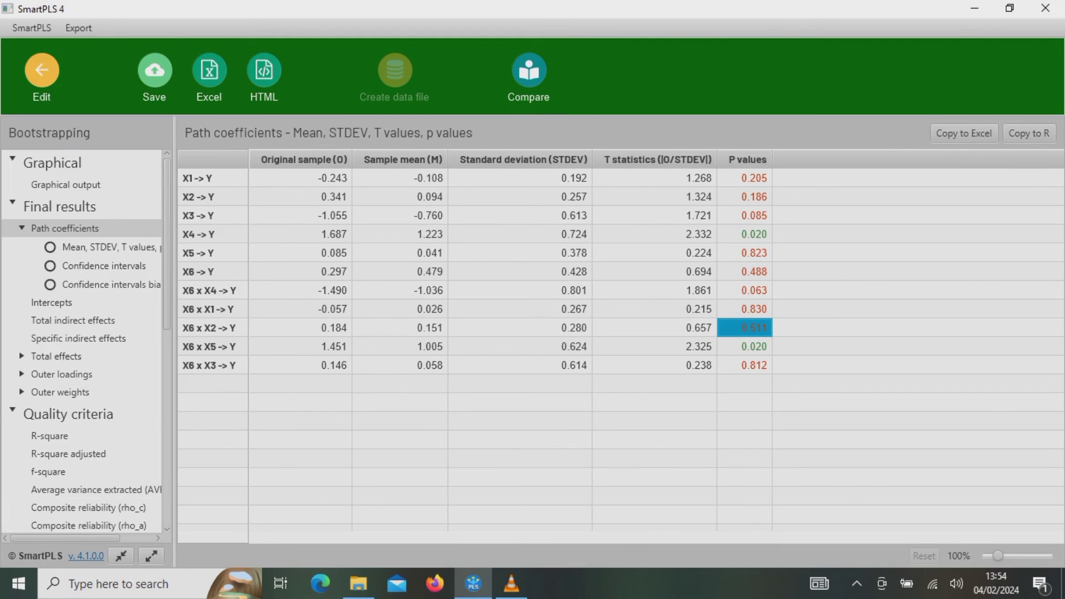
left_click(744, 346)
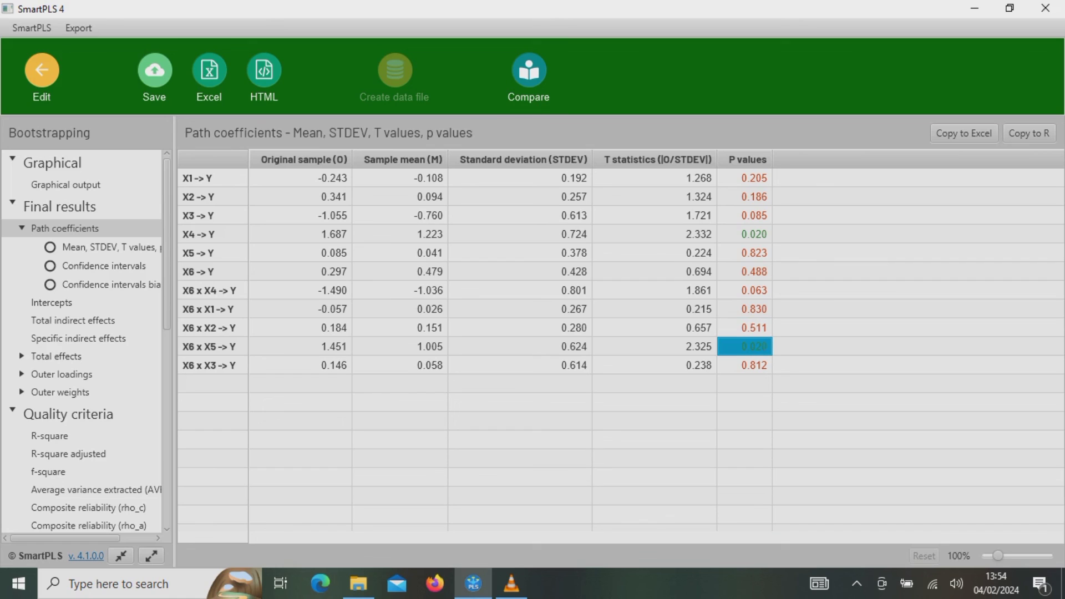
left_click(300, 346)
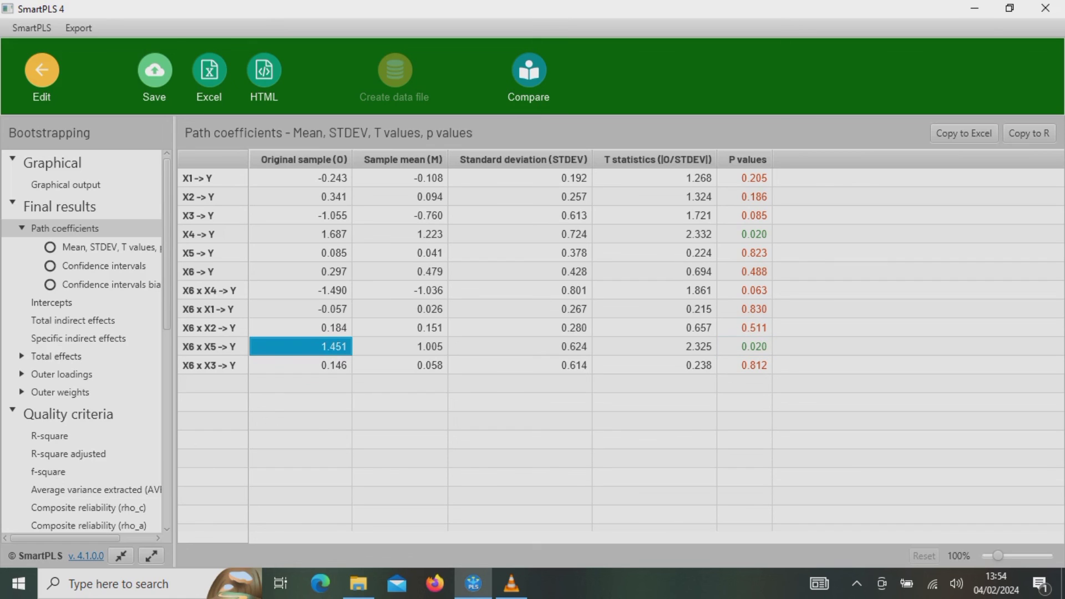
left_click(745, 364)
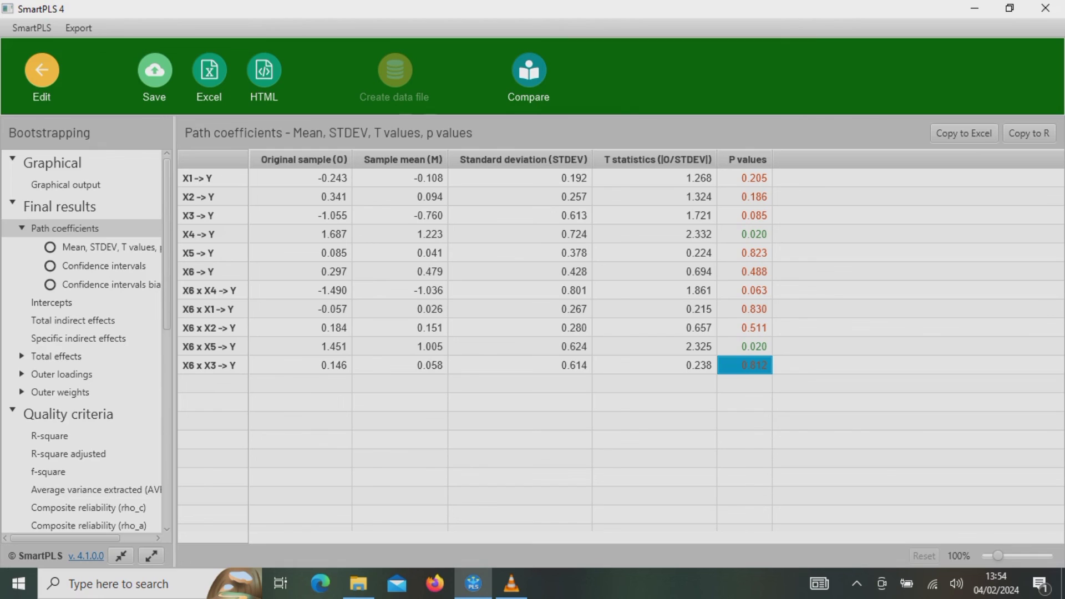
- Review the bootstrapped outer loadings and their P values through the Y indicators, and return to the model diagram
left_click(61, 374)
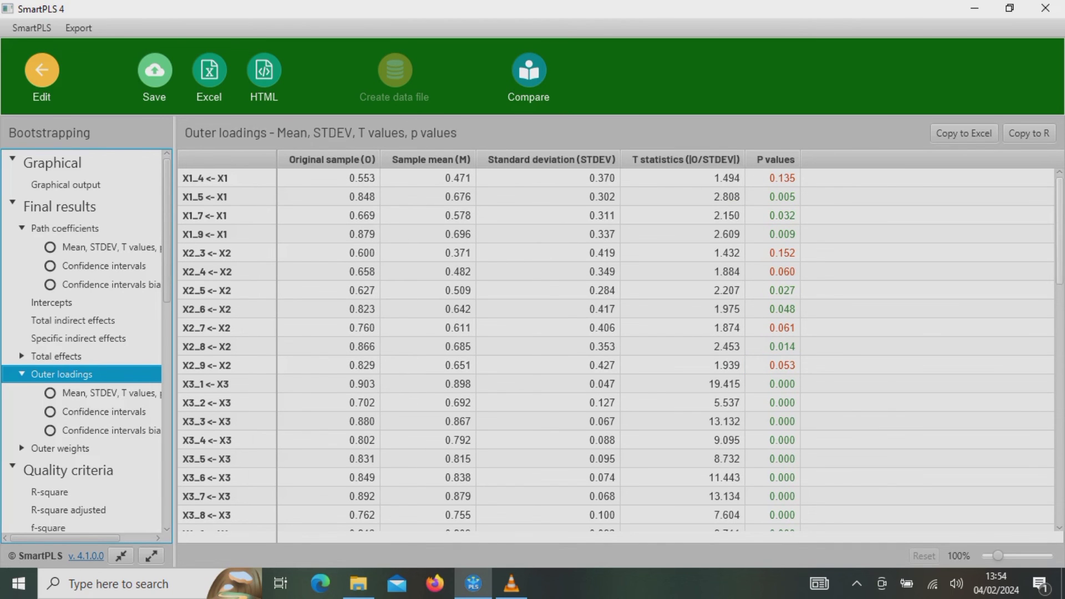
left_click_drag(1058, 231, 1059, 468)
scroll(621, 350, "up", 3)
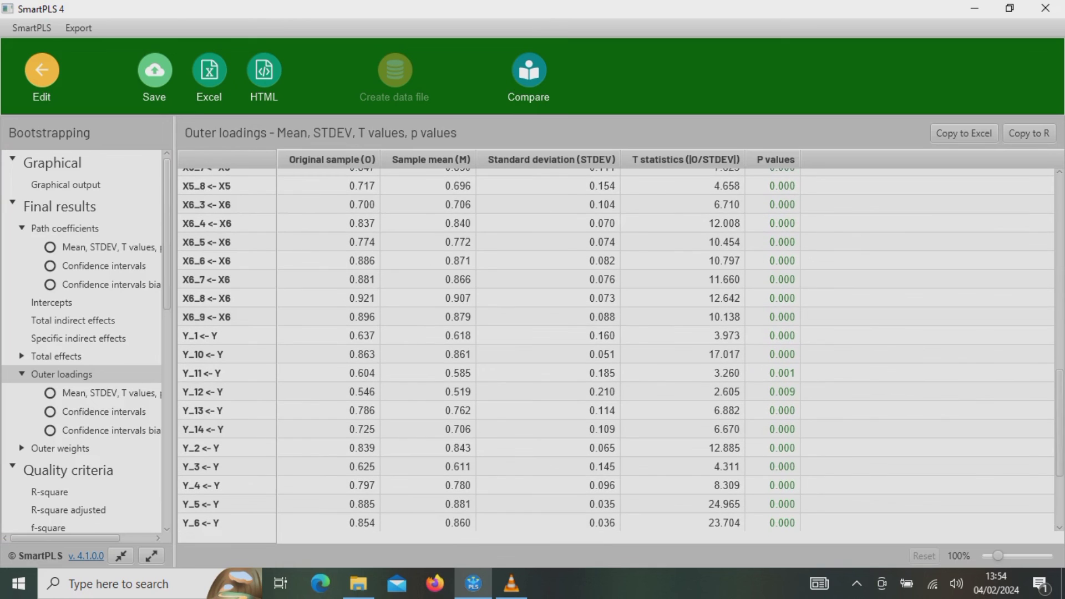
left_click(42, 70)
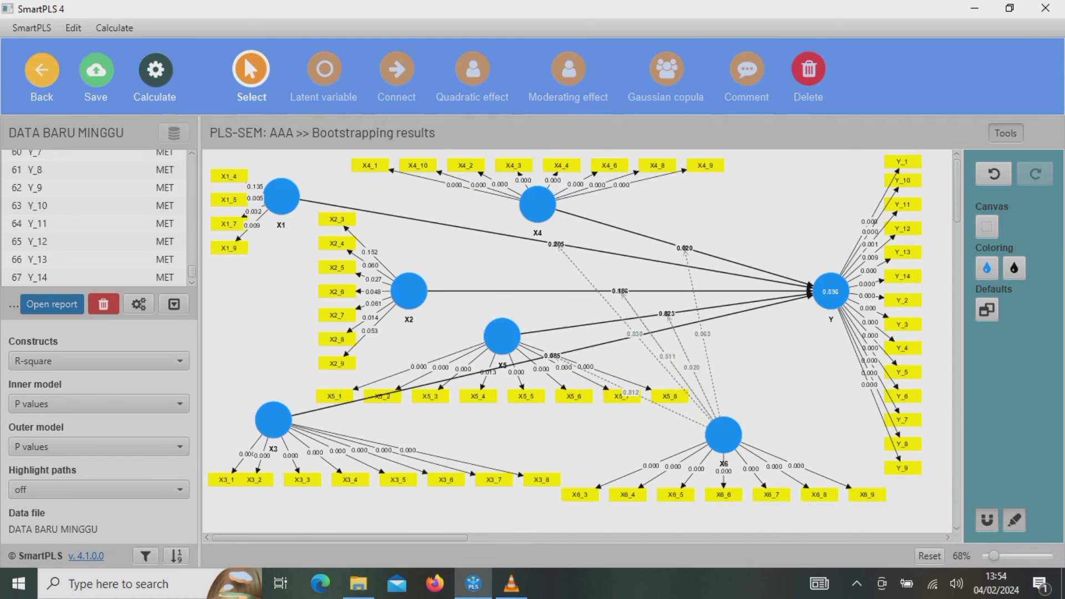